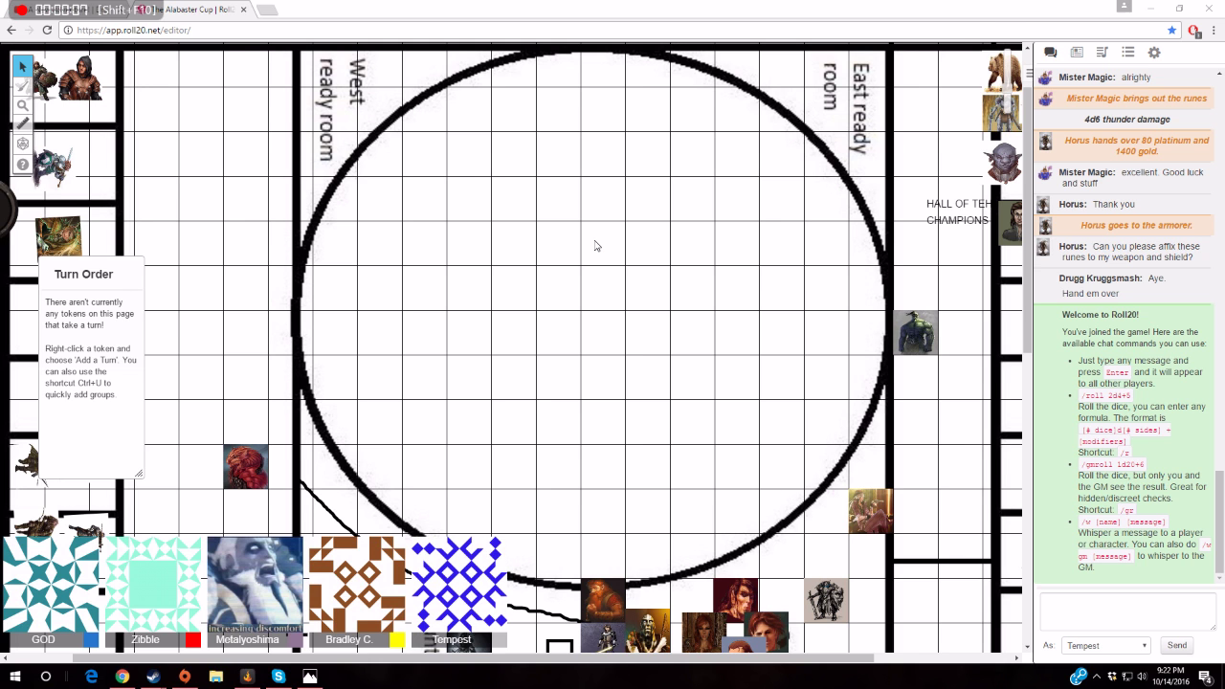
scroll(923, 242, down, 3)
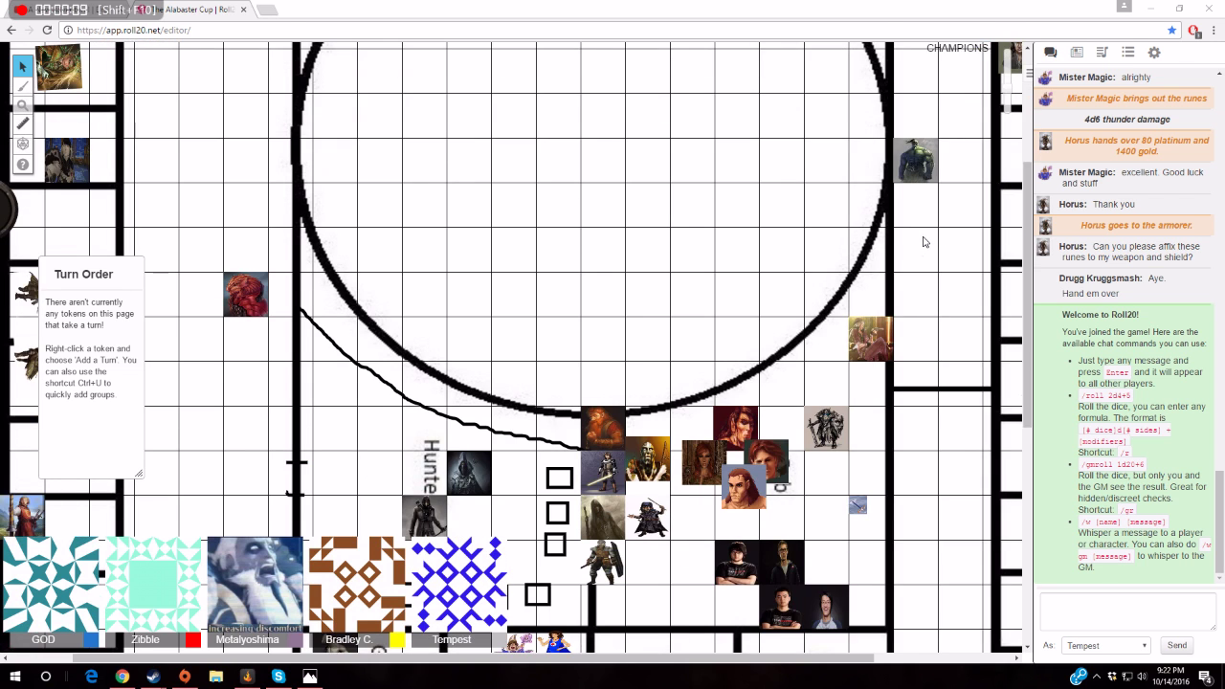
scroll(923, 242, down, 2)
scroll(923, 242, down, 1)
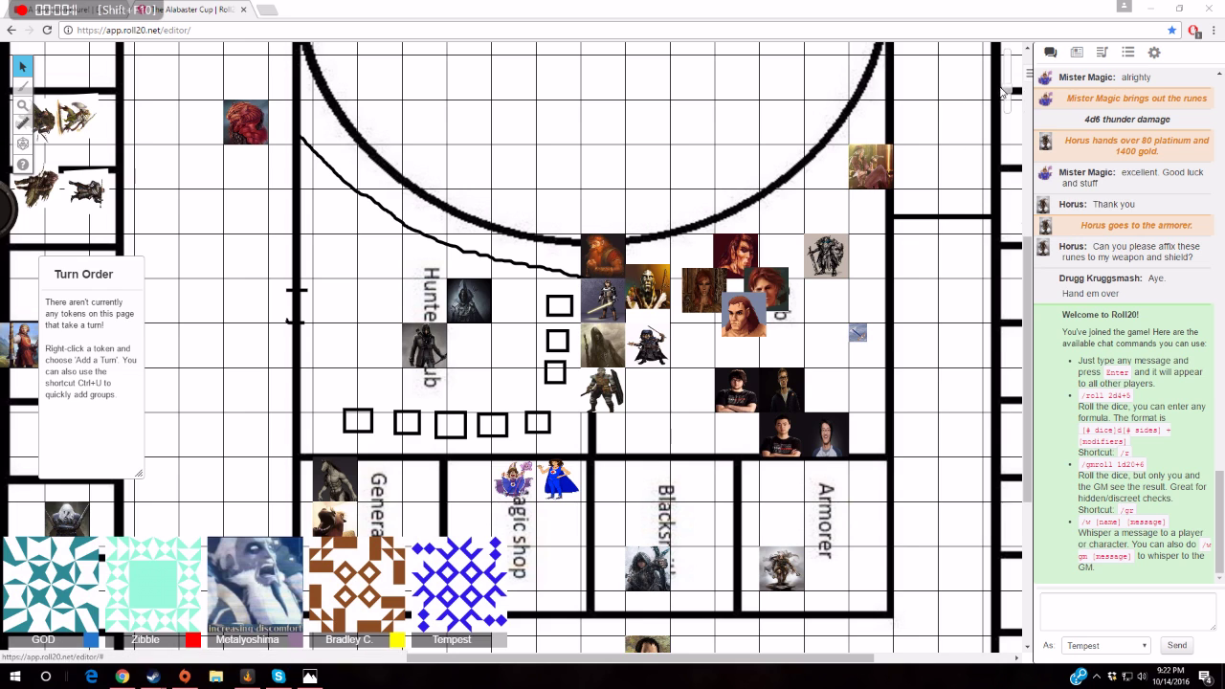
scroll(1005, 96, down, 2)
scroll(1005, 96, up, 2)
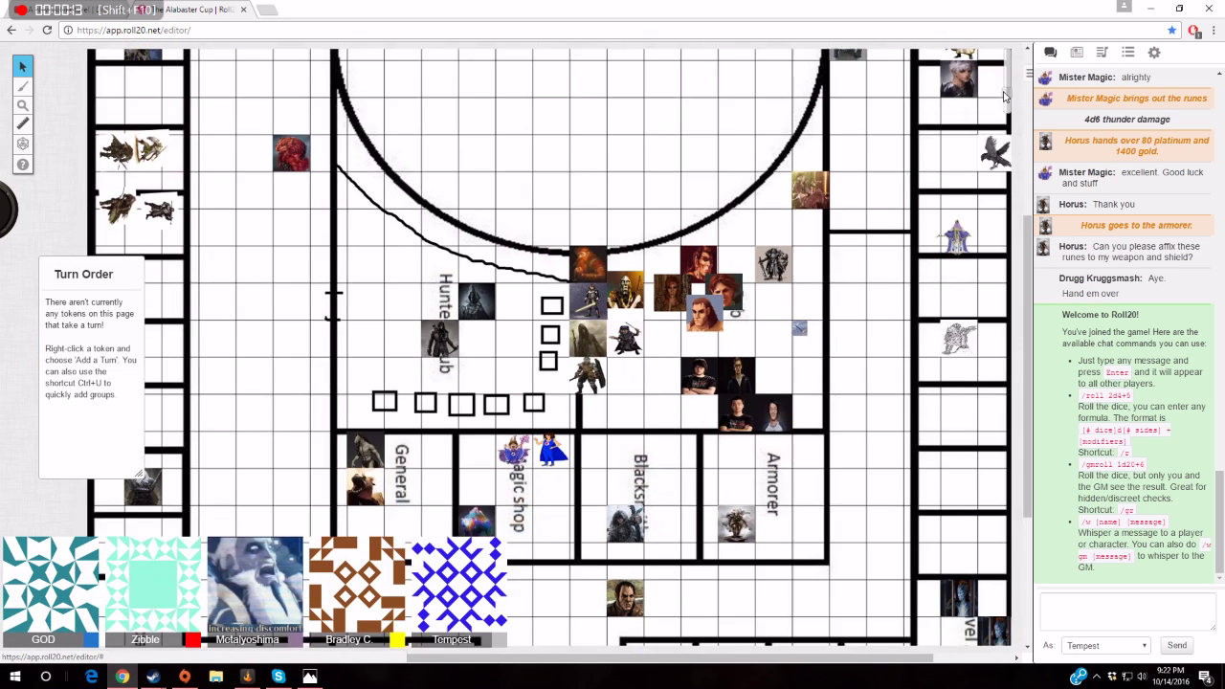
scroll(1005, 95, down, 1)
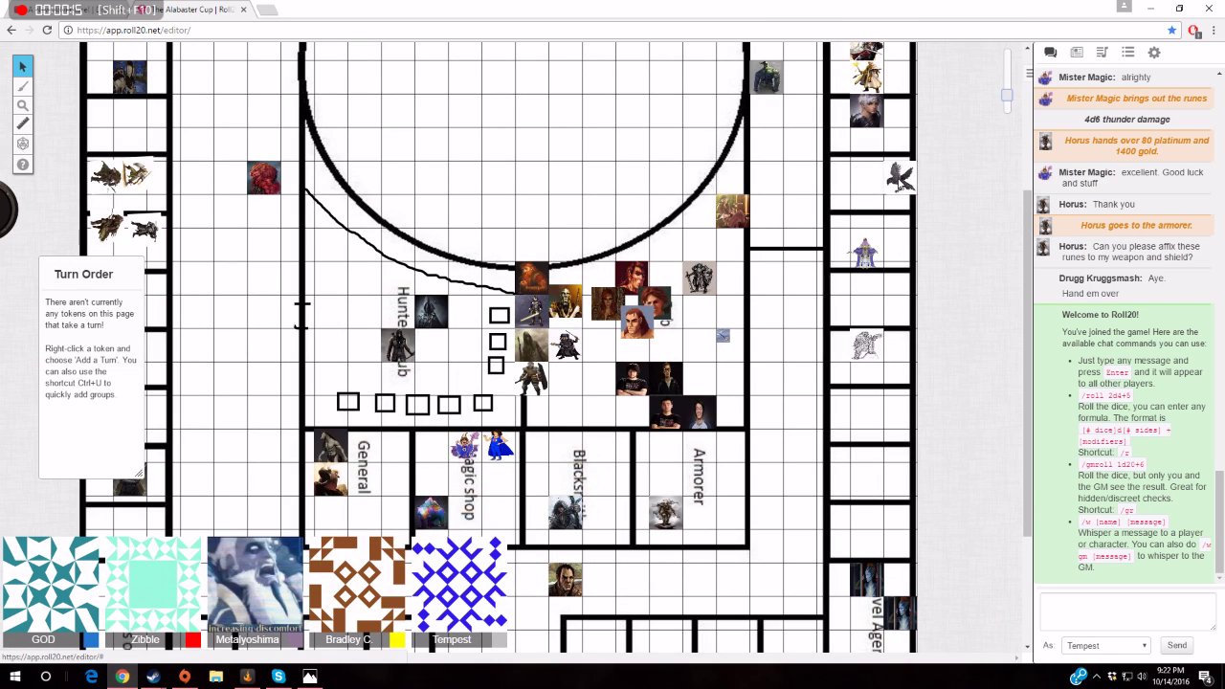
scroll(901, 187, down, 2)
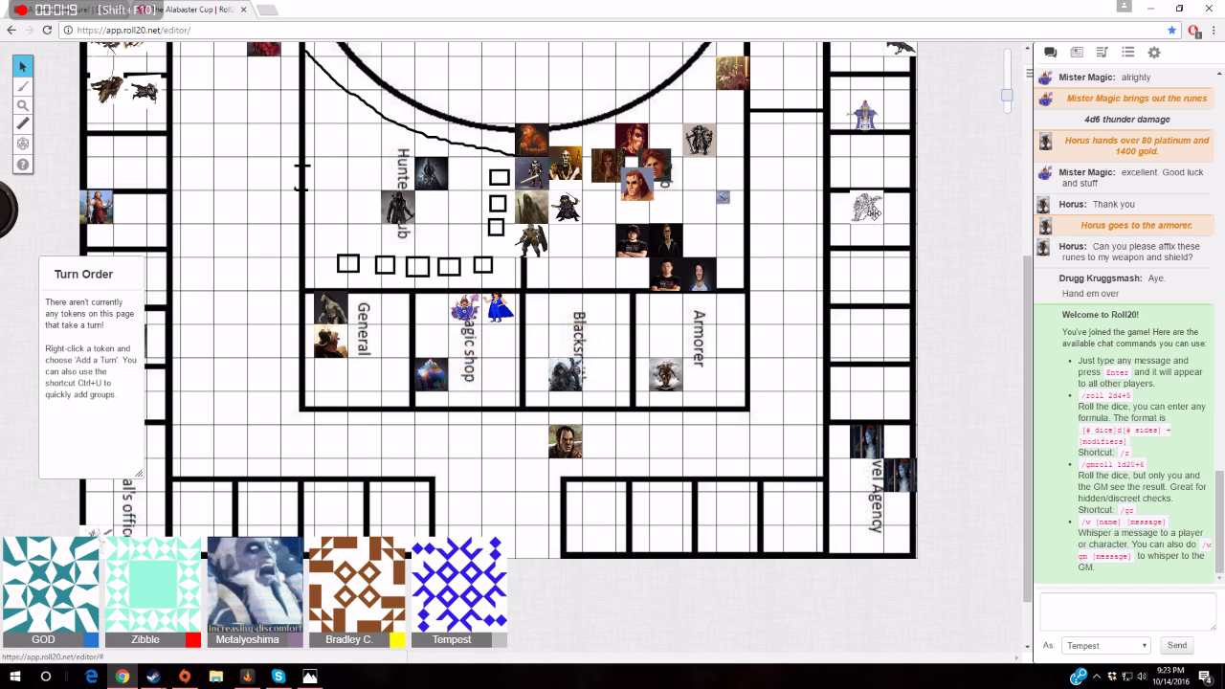
Open Crygozen's character sheet from the Team Tempest entries in the Journal
click(1078, 53)
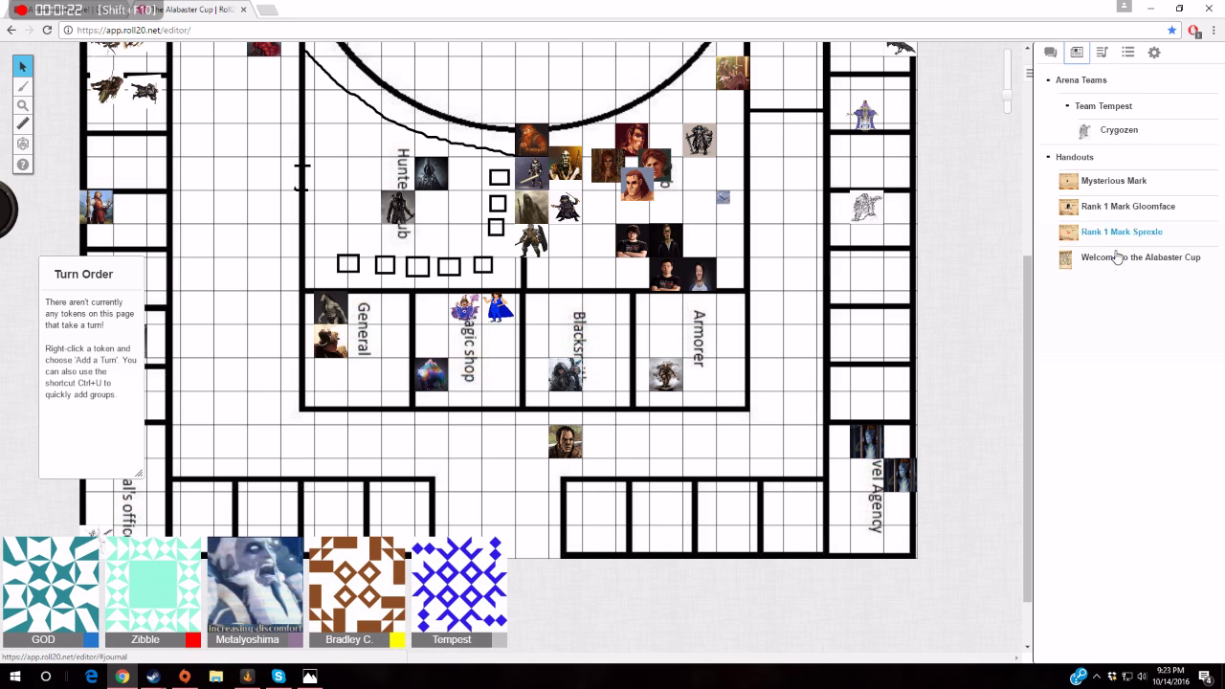
click(1120, 131)
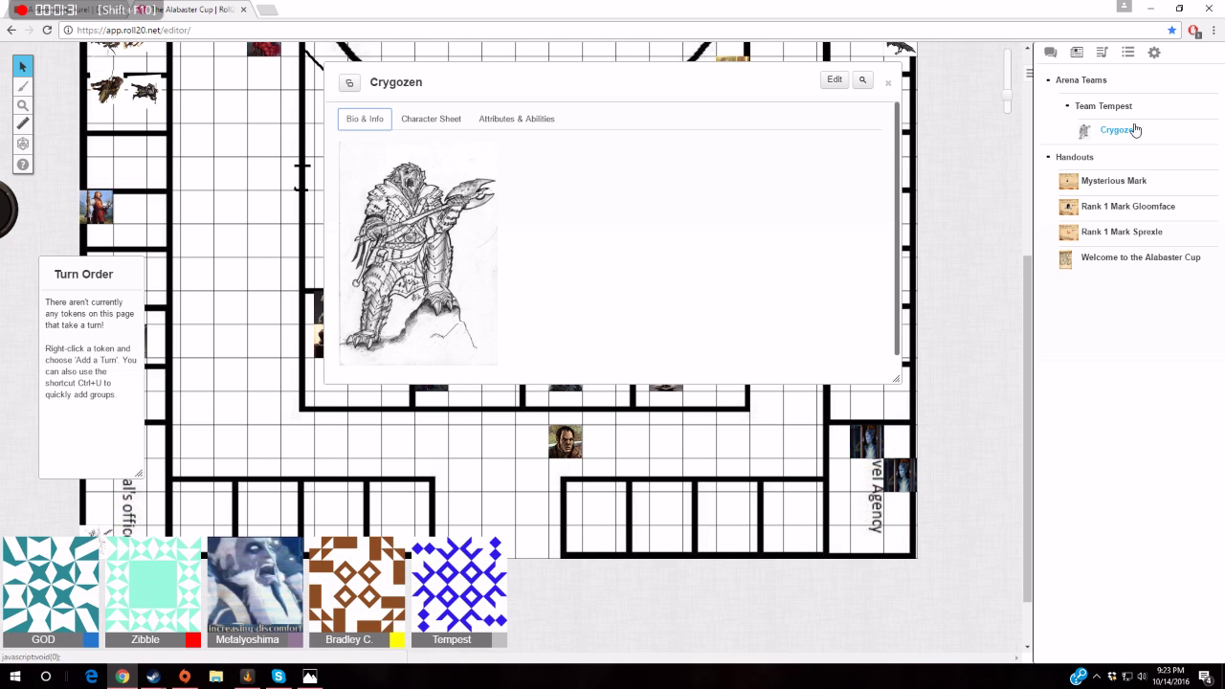
click(467, 127)
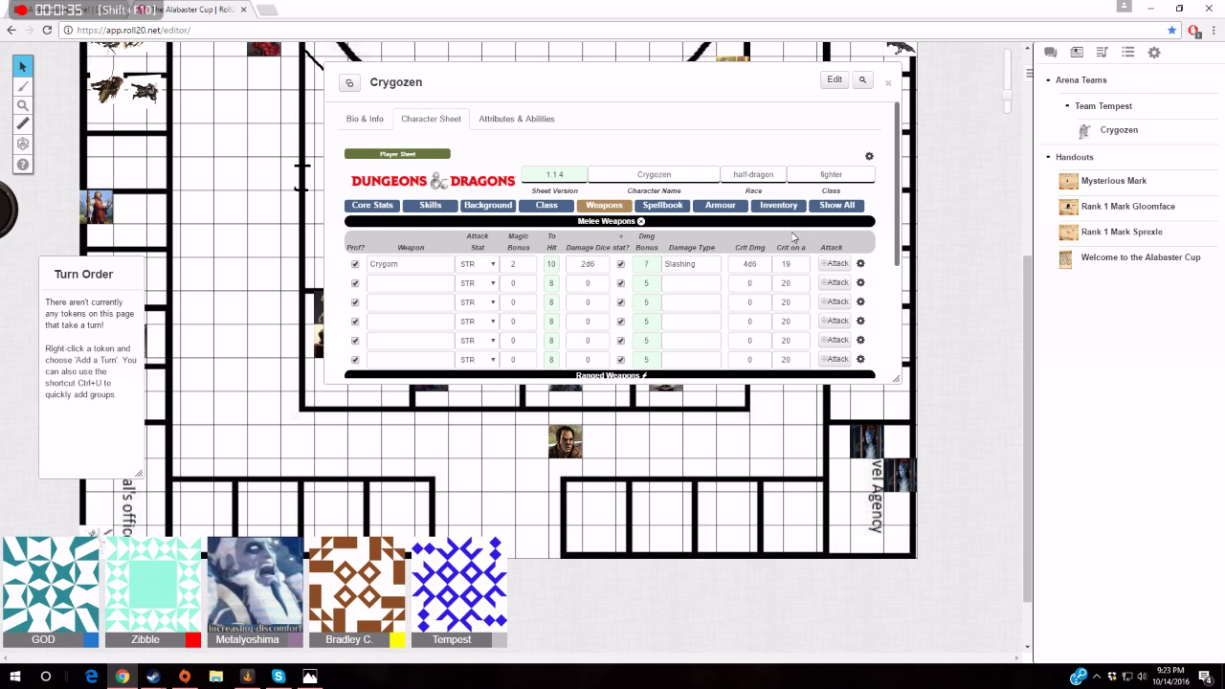
Set Crygozen's inventory platinum to 400, bringing the coin total to 7000
click(771, 206)
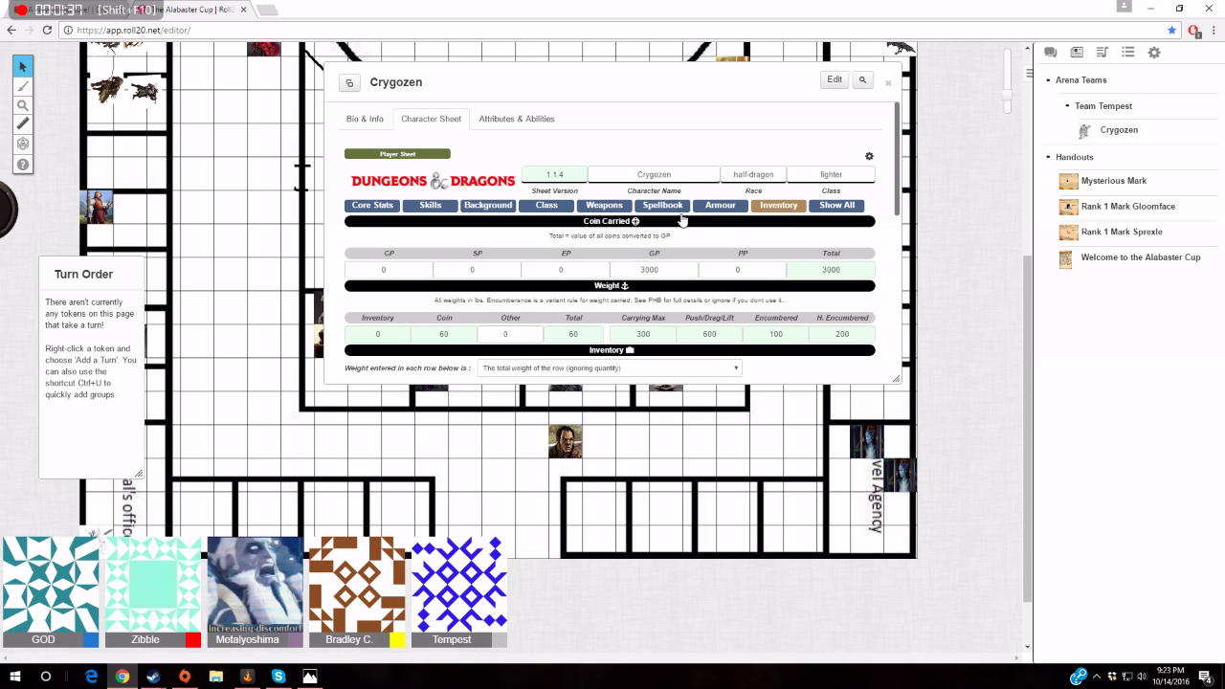
mouse_move(737, 270)
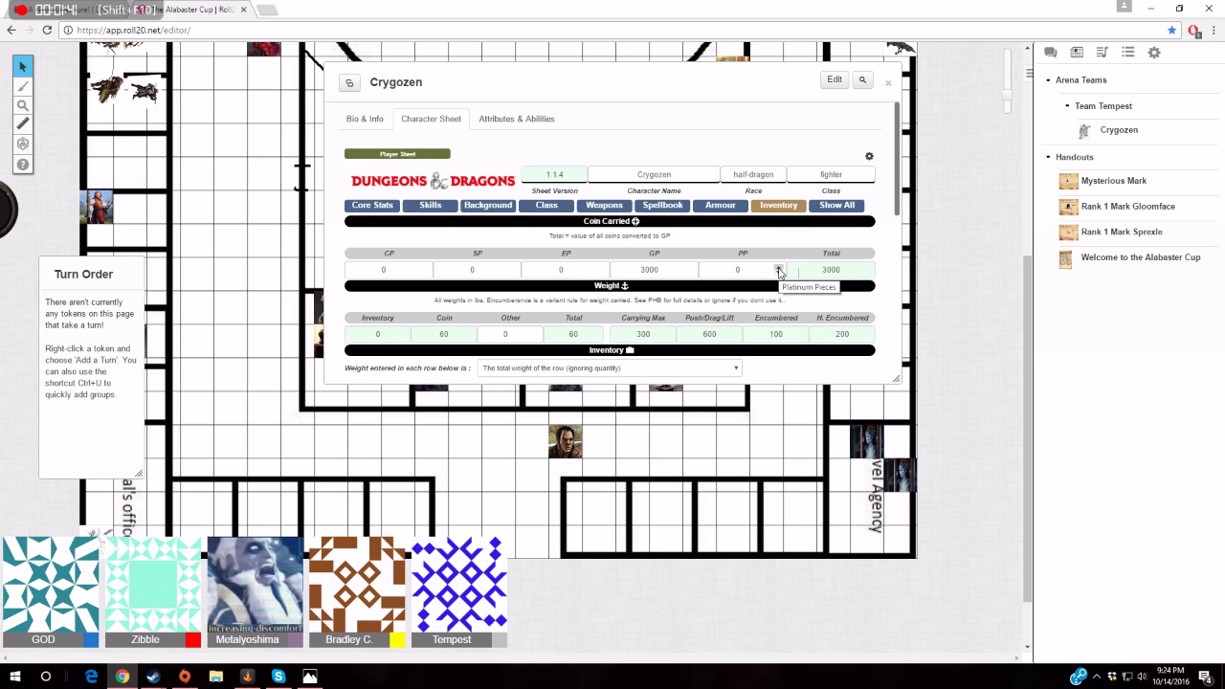
click(756, 269)
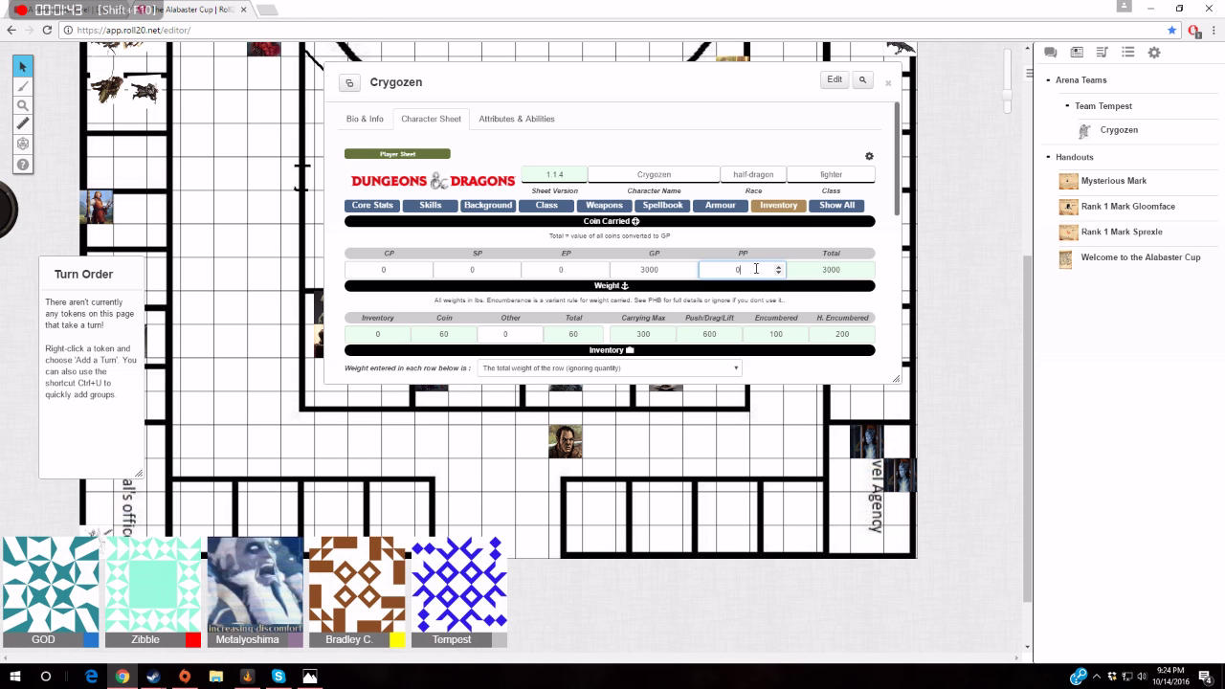
key(BackSpace)
text(400)
click(775, 244)
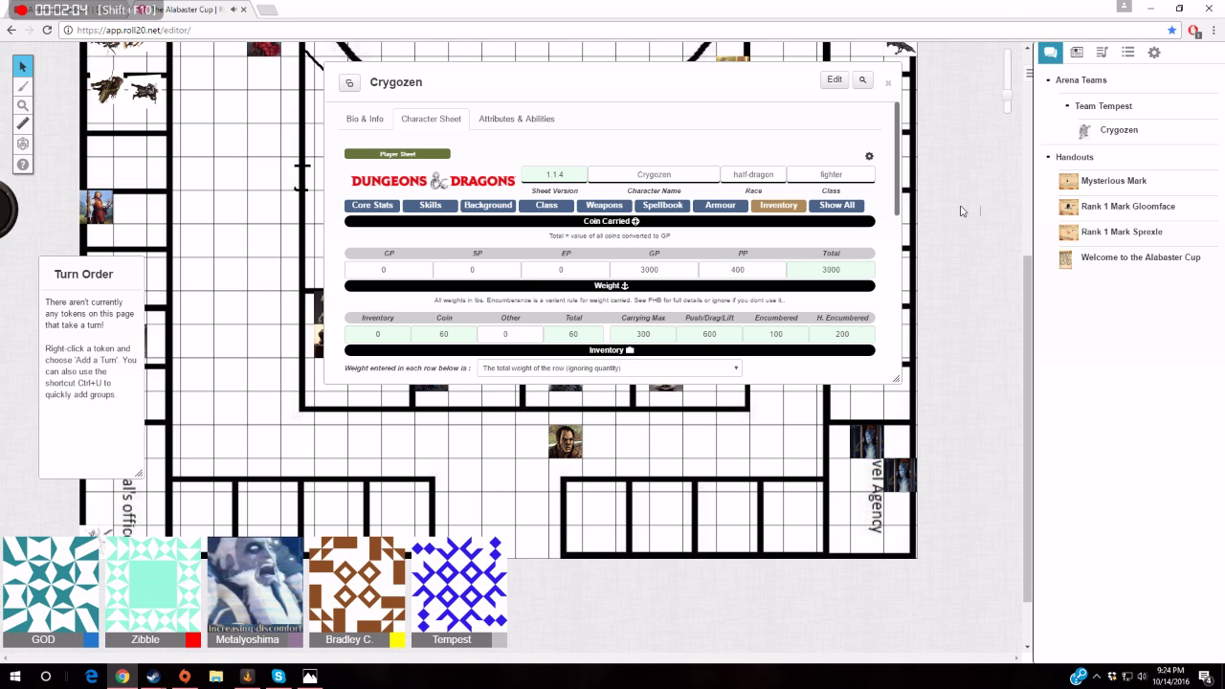
click(1051, 53)
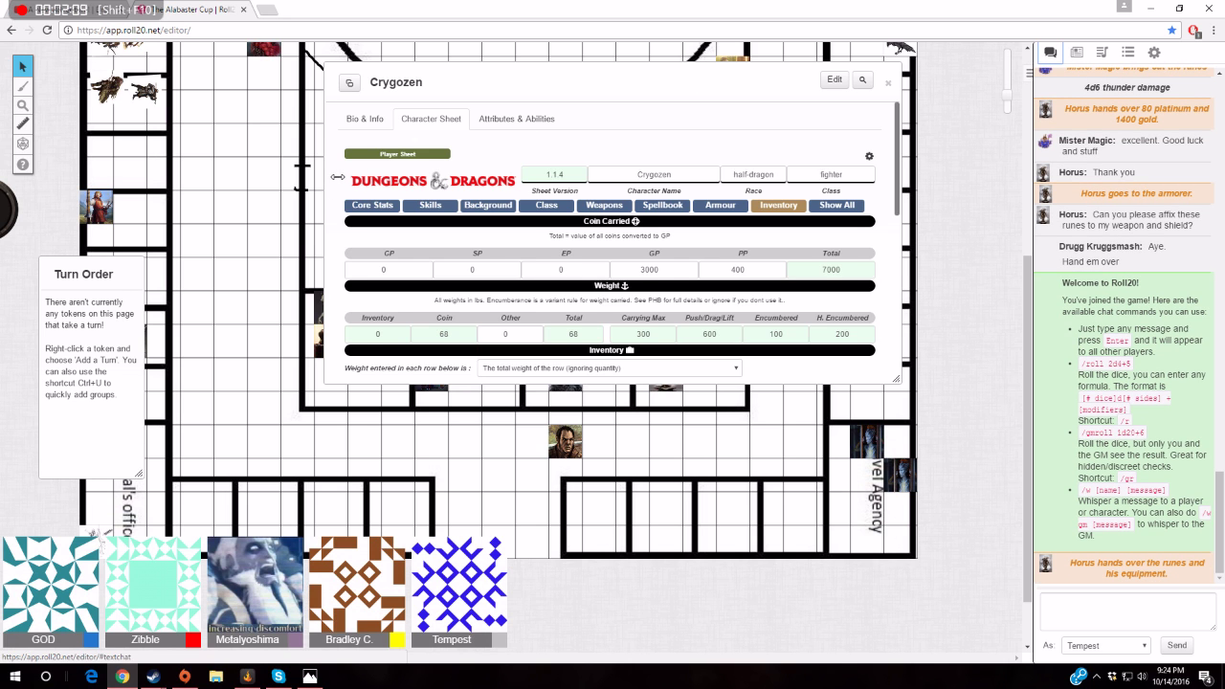
Narrow Crygozen's sheet window and move it to the upper right beside the chat
drag(337, 176, 490, 176)
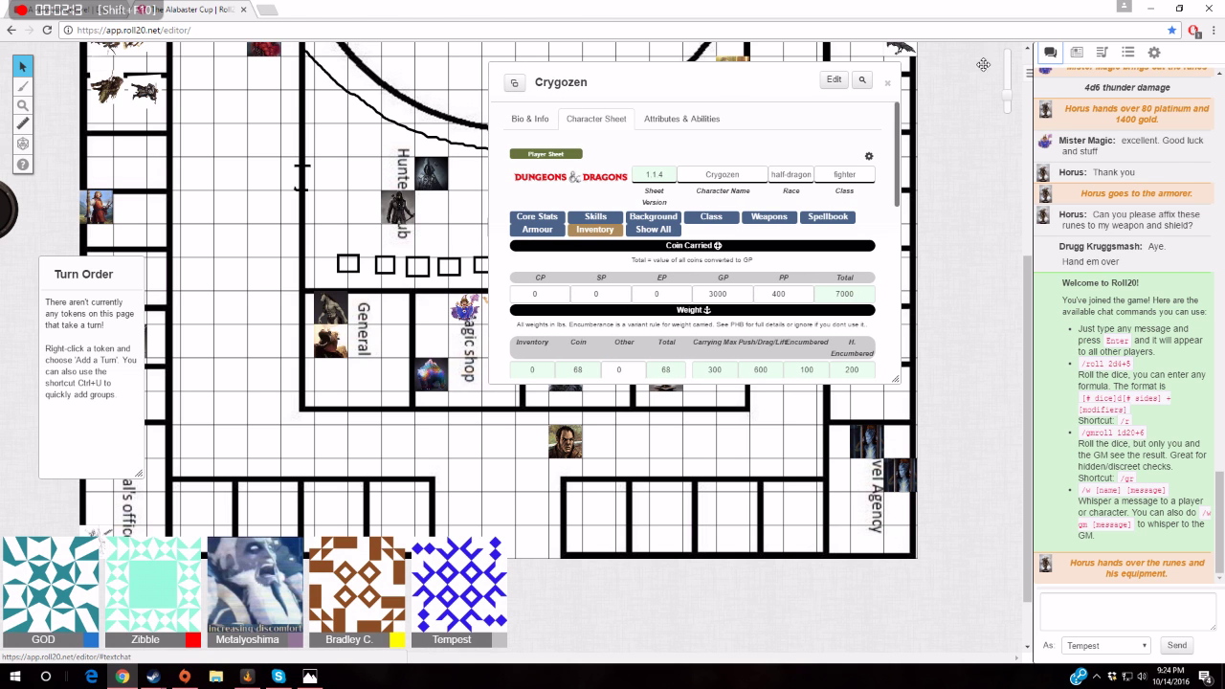
drag(727, 85, 1103, 57)
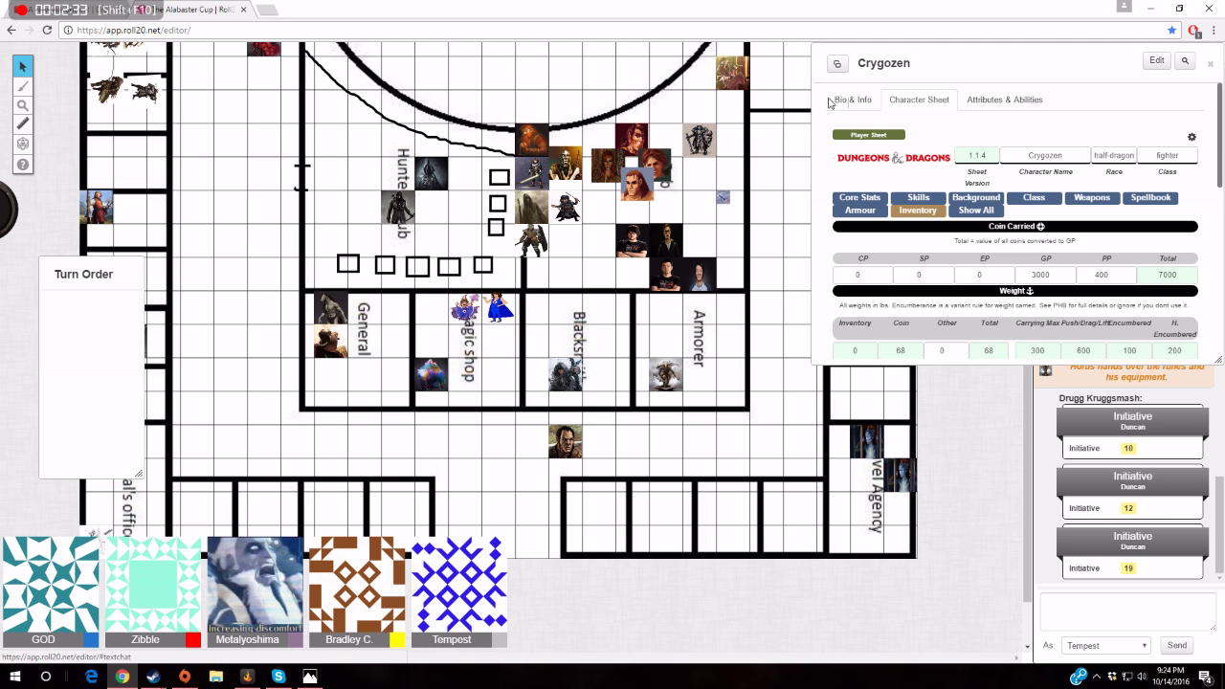
drag(812, 99, 907, 113)
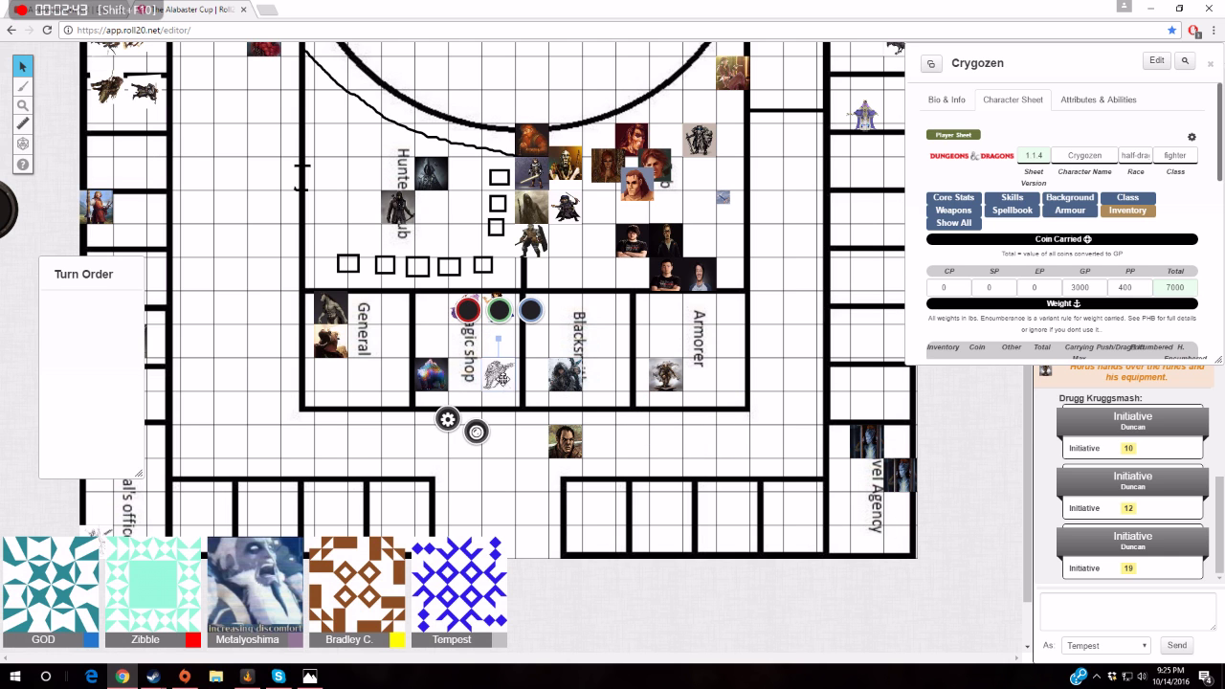
Move Crygozen's token across the town map into the lower-right room
drag(464, 359, 464, 339)
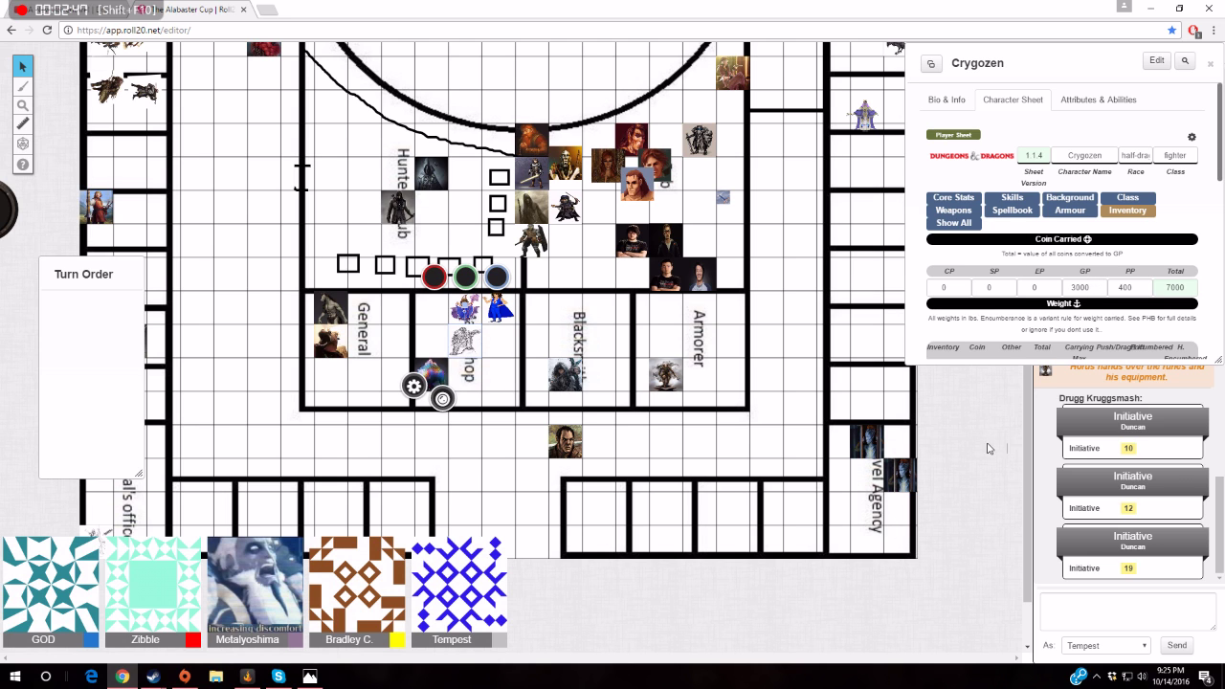
click(1158, 617)
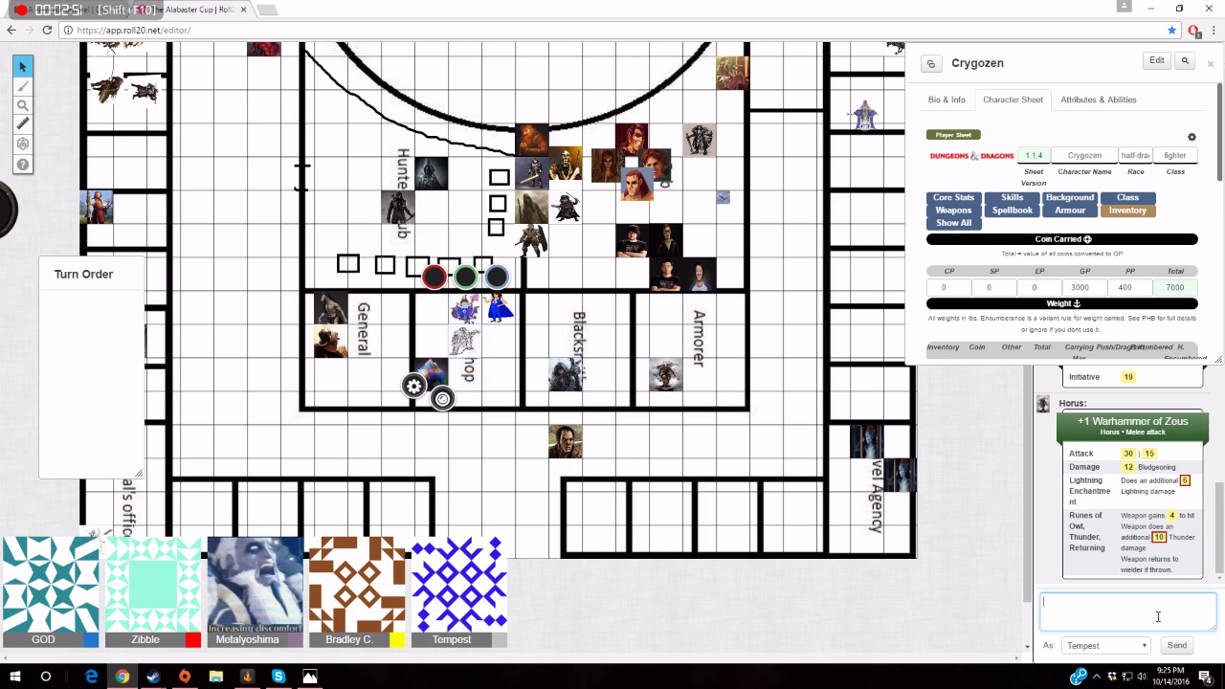
mouse_move(462, 333)
mouse_down()
mouse_move(816, 292)
mouse_move(866, 240)
mouse_up()
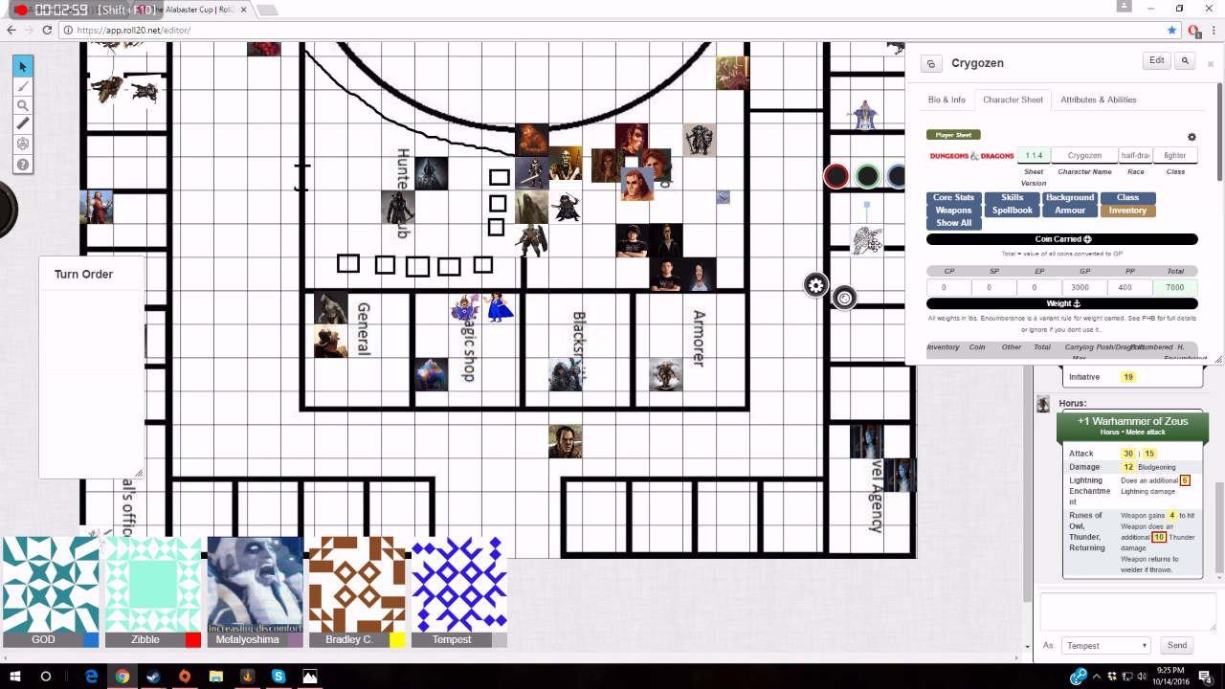
drag(872, 245, 807, 447)
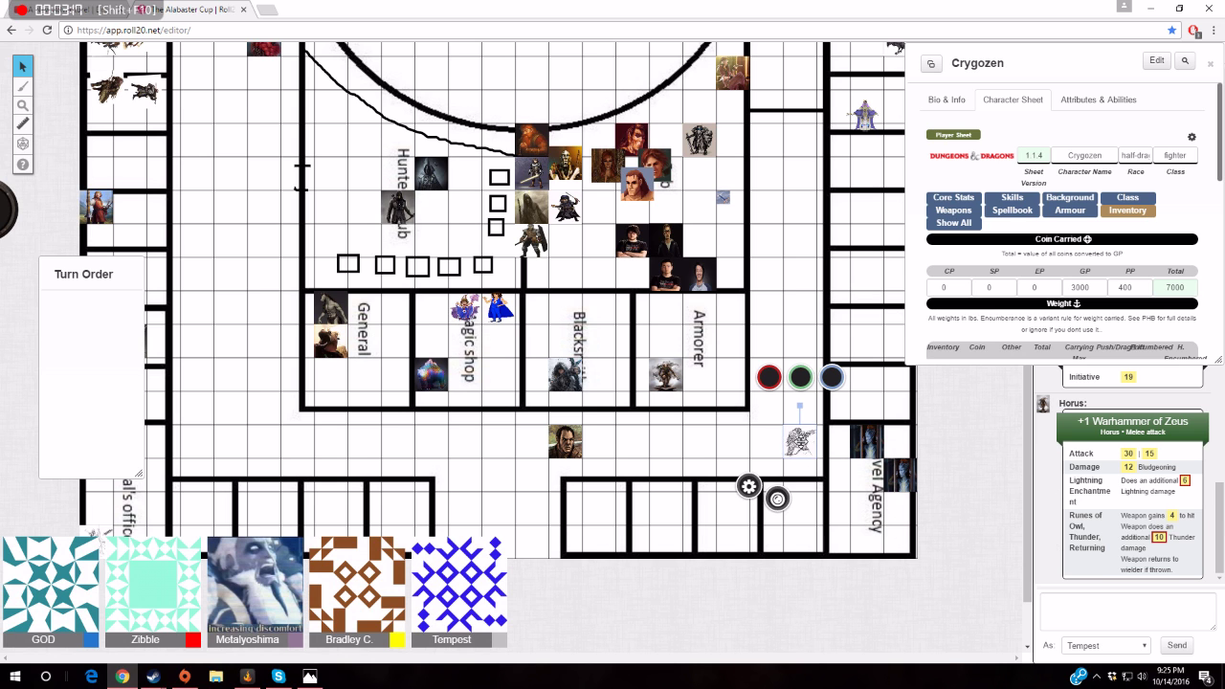
drag(799, 440, 832, 470)
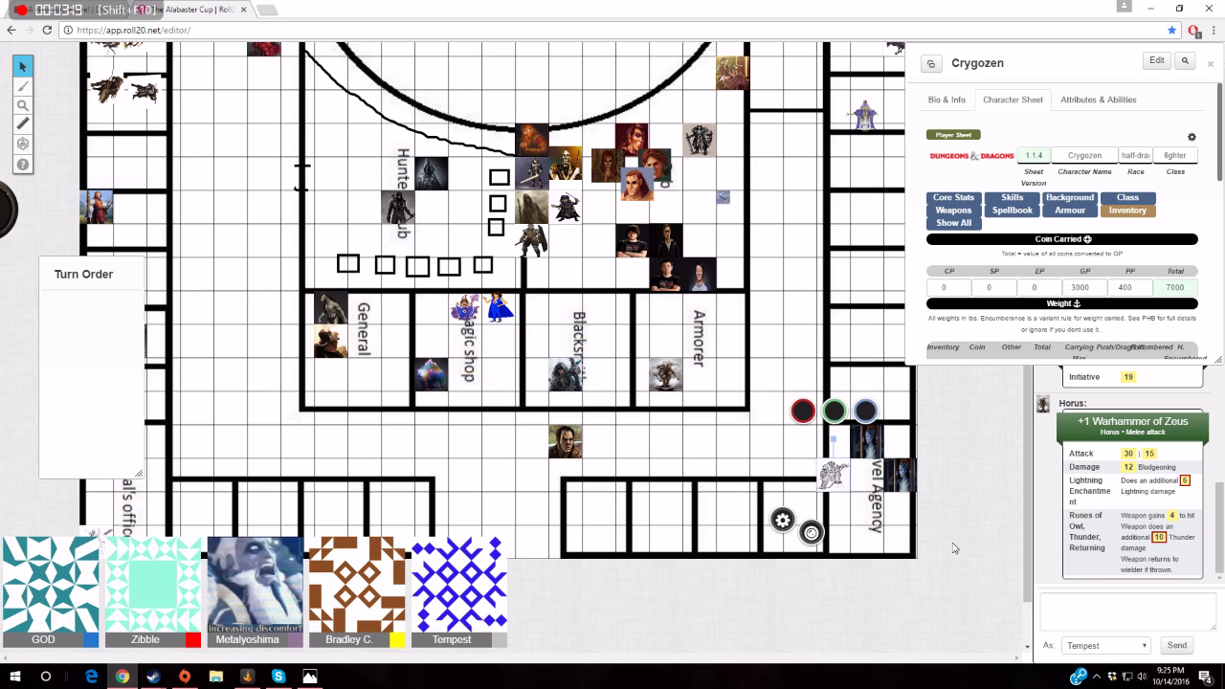
Post the splash potion of healing question as Tempest, correcting 'potian' to 'potion'
click(1123, 620)
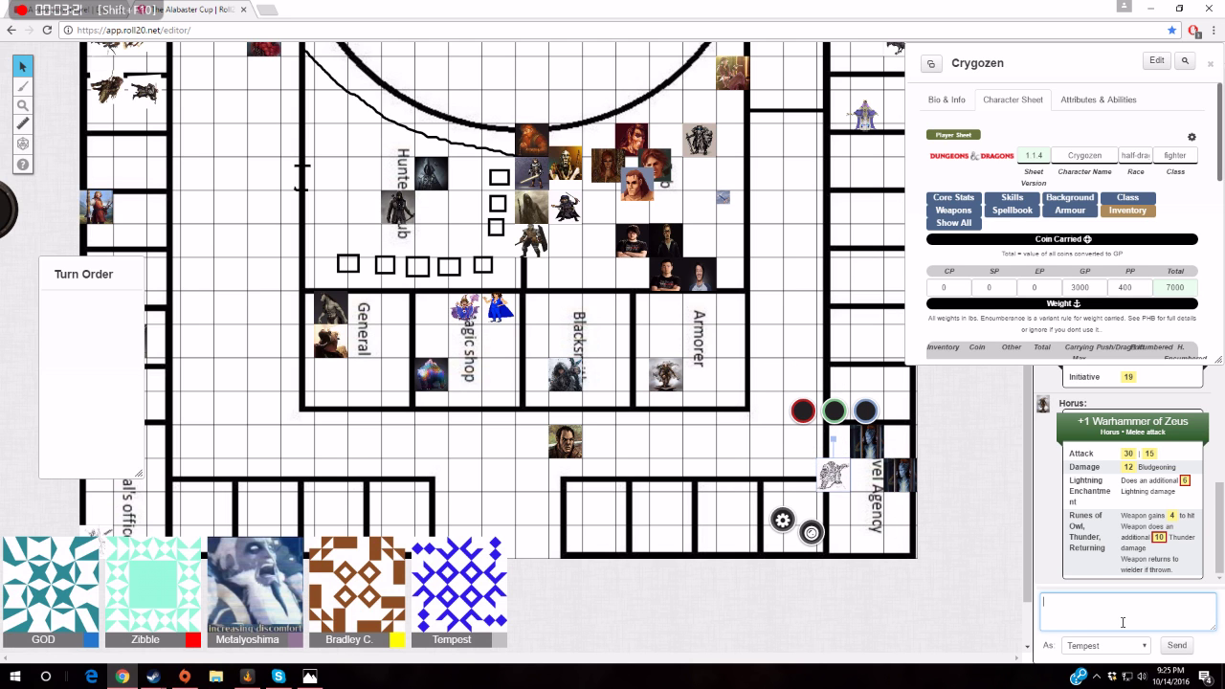
text(my)
text( I as)
text(k you )
text(about)
text( the)
text(plash p)
text(otian)
text( of)
text( heal)
text(ing)
text(?)
right_click(1169, 611)
click(1120, 377)
key(Return)
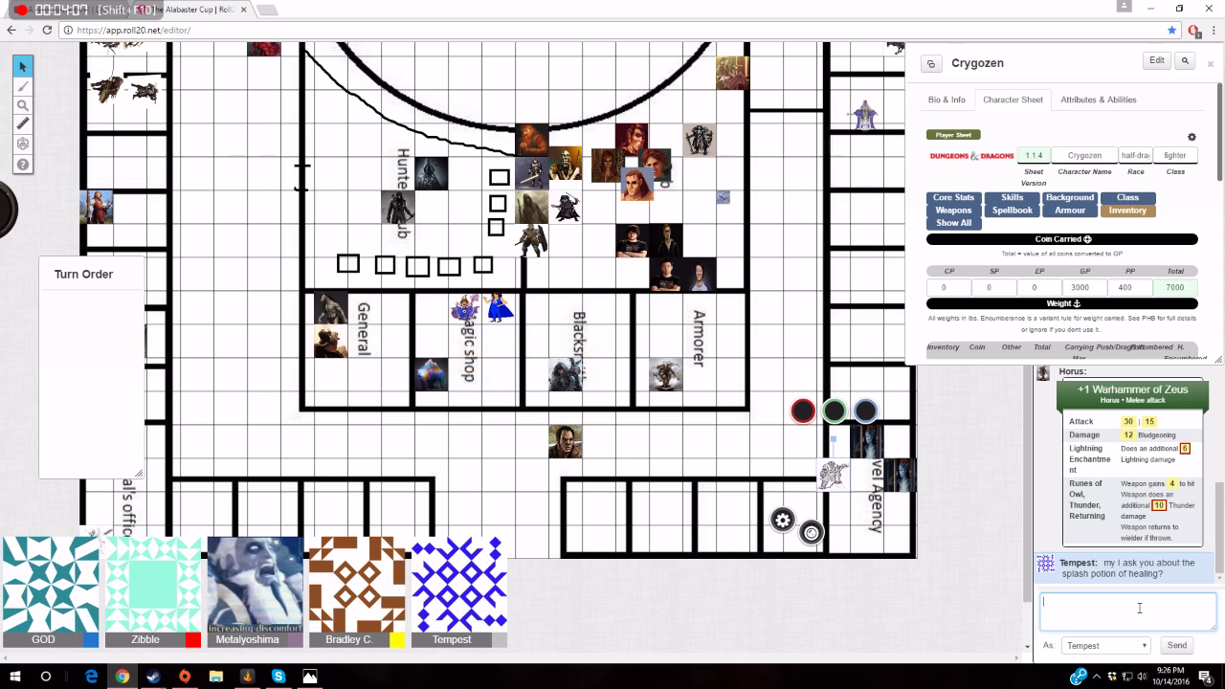
Switch the speaker to Crygozen and repost the copied splash potion question
click(1143, 649)
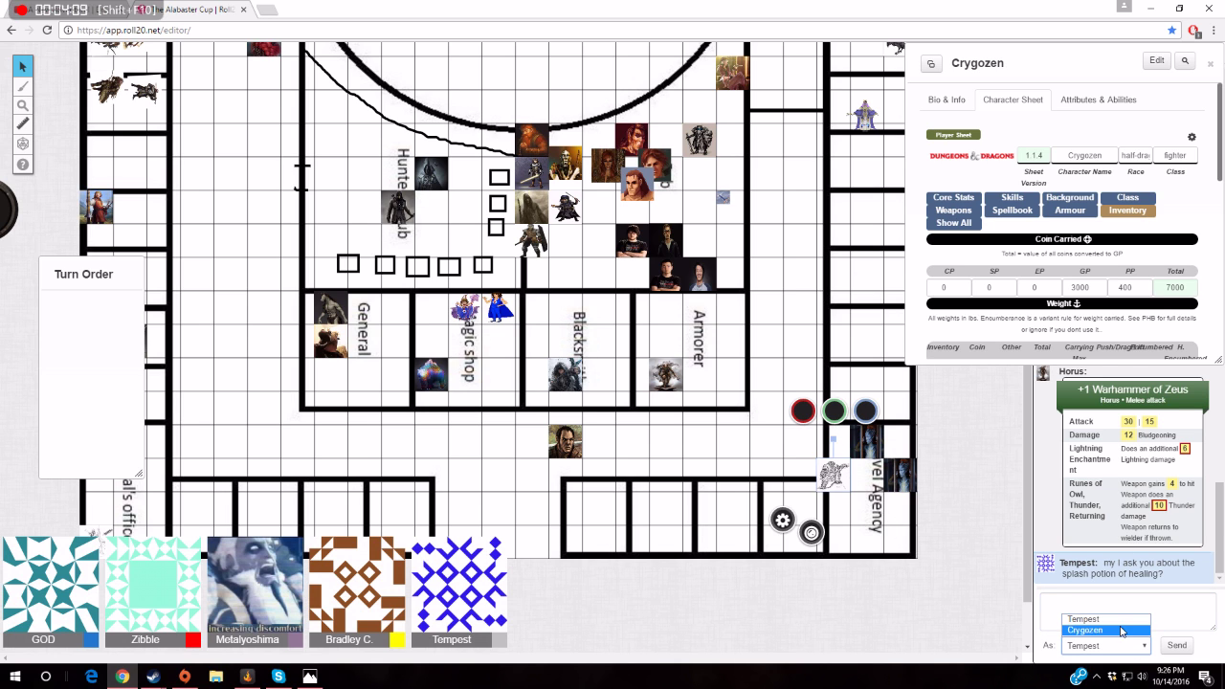
click(1101, 629)
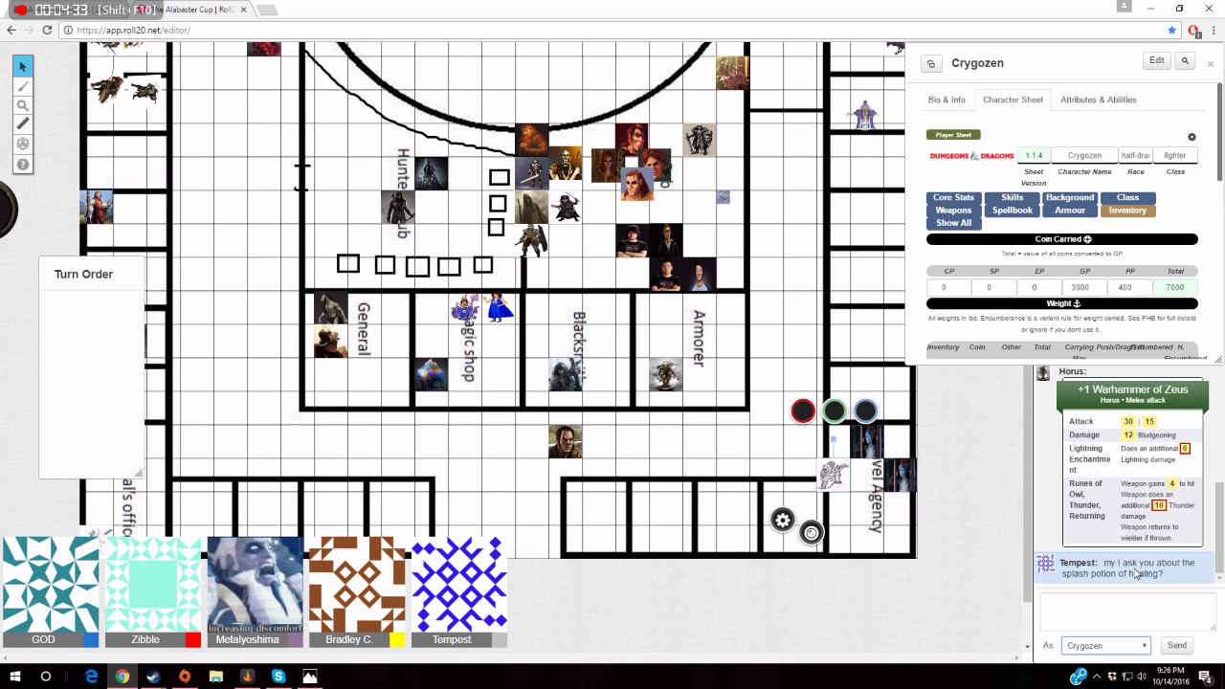
drag(1102, 563, 1163, 578)
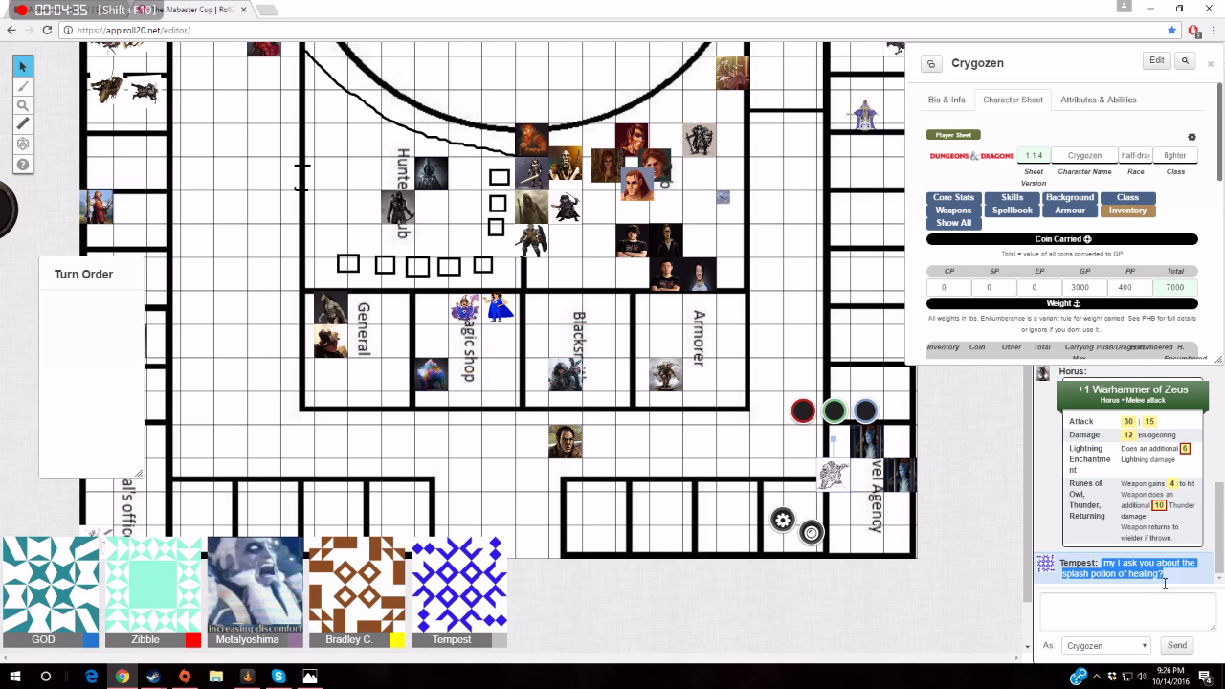
right_click(1151, 580)
click(1014, 494)
click(1092, 604)
right_click(1092, 604)
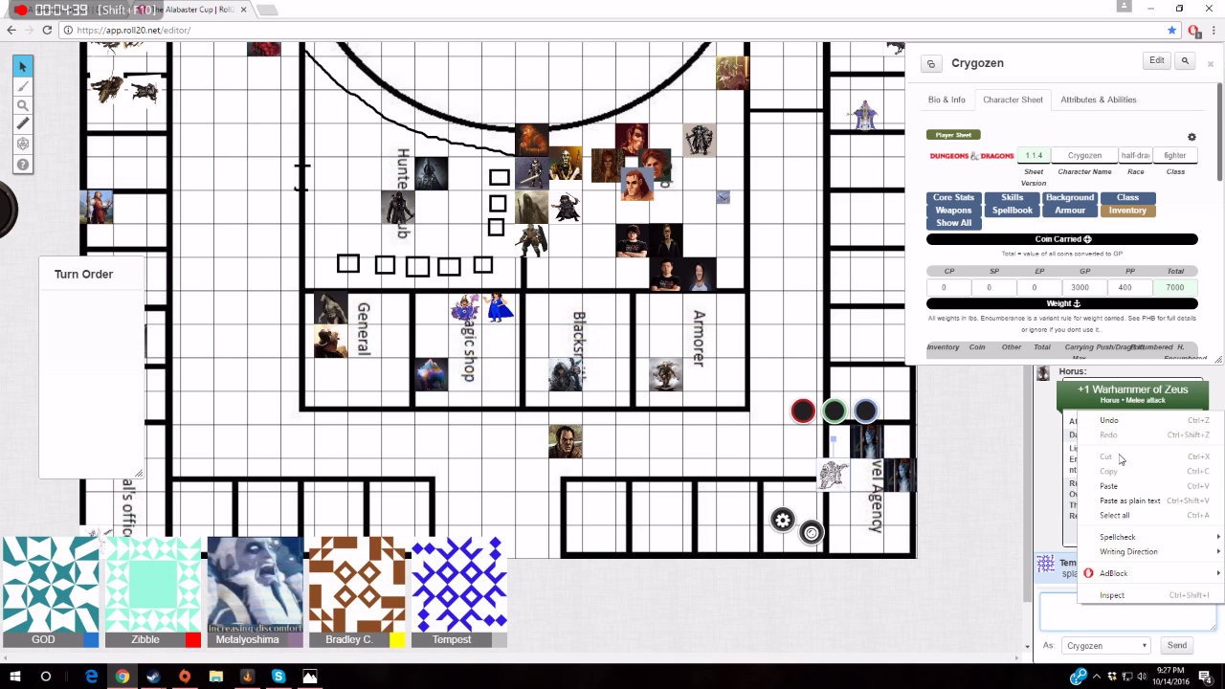
click(1131, 488)
key(Return)
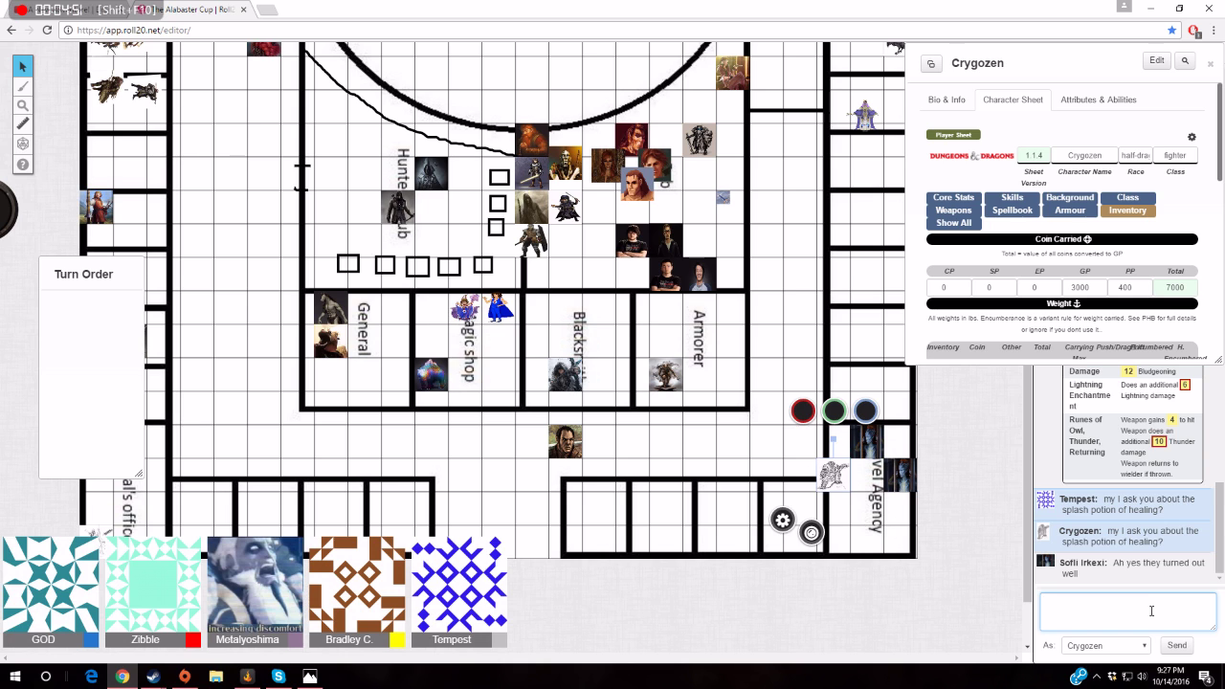
text(hi)
text(Th)
text(ey ho)
text(w man)
text(y )
text(d)
text(id you mak)
text(e?)
As Crygozen, ask 'They how many did you make?' and then post 'thank you.'
key(Return)
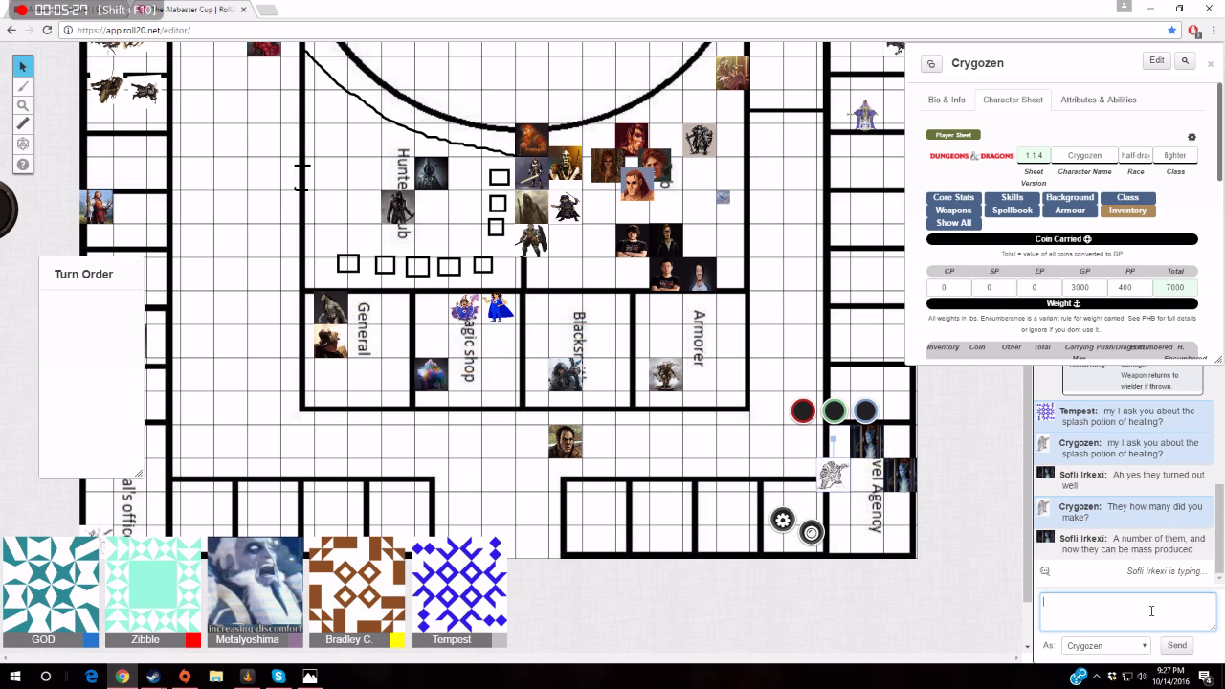
text(how)
text(many)
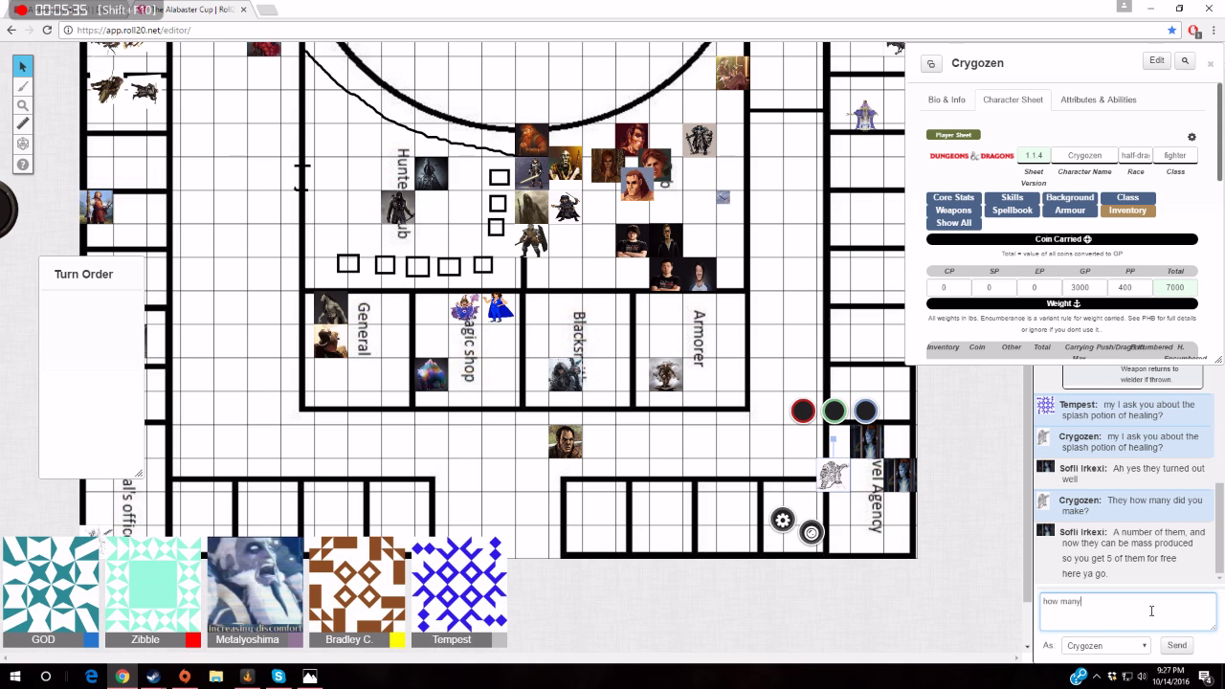
key(BackSpace)
key(BackSpace)
key(BackSpace)
text(thank you)
text(.)
key(Return)
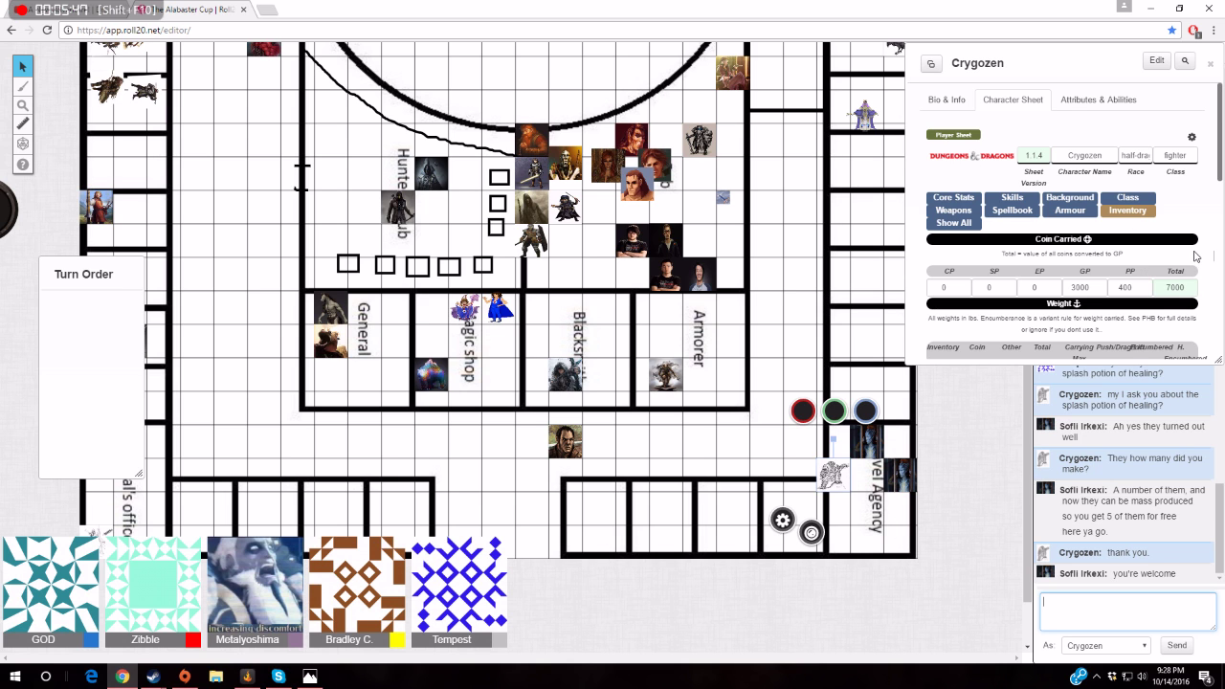
scroll(1194, 257, down, 2)
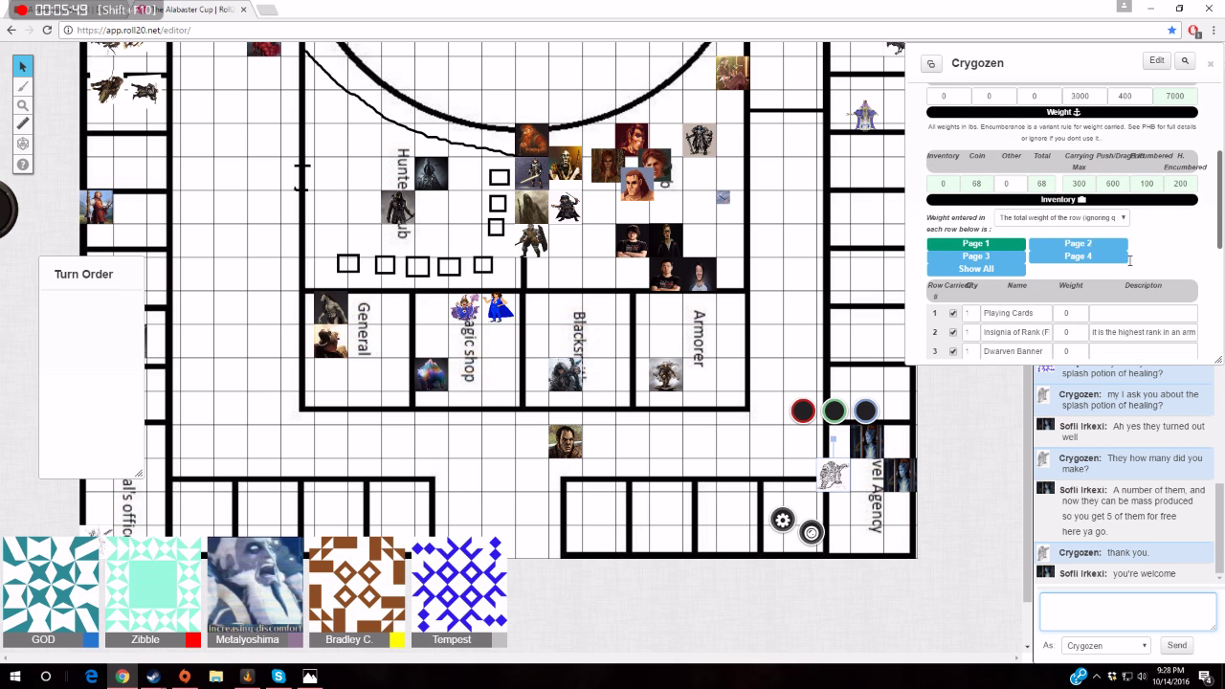
scroll(1148, 266, up, 3)
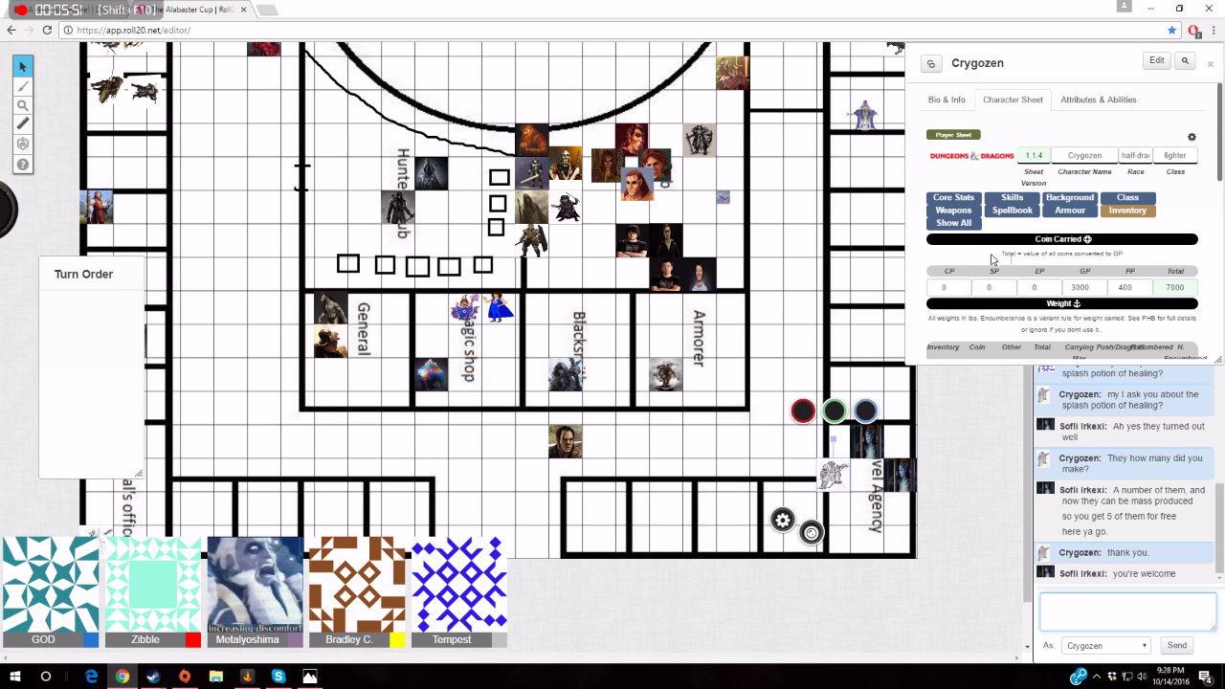
click(1140, 199)
scroll(1128, 299, down, 2)
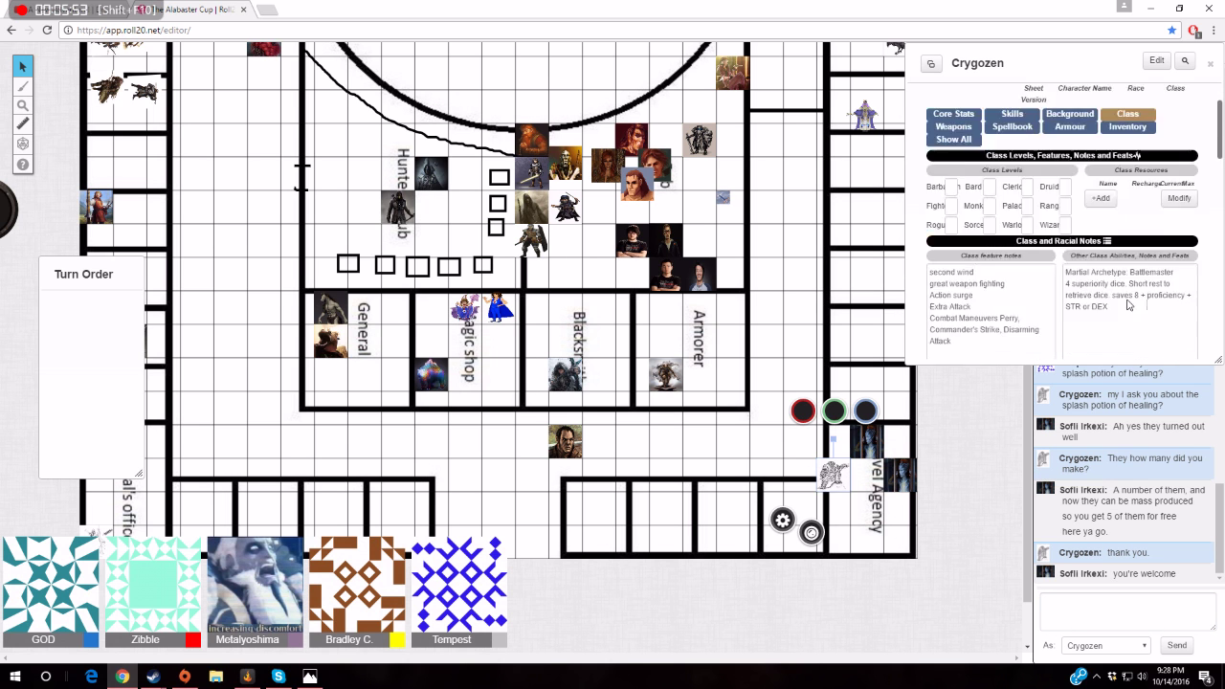
scroll(1128, 299, down, 3)
scroll(1128, 298, up, 1)
scroll(1129, 299, down, 3)
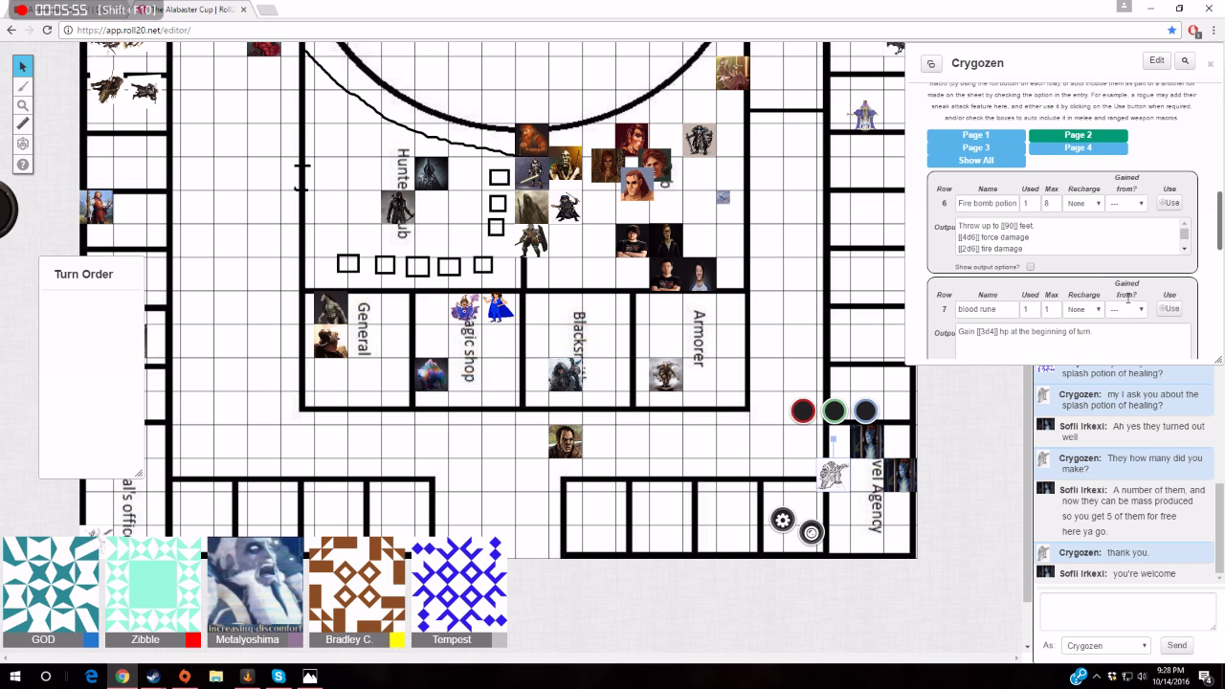
scroll(1129, 298, down, 3)
scroll(1128, 298, down, 1)
scroll(1128, 298, down, 2)
scroll(1128, 301, down, 2)
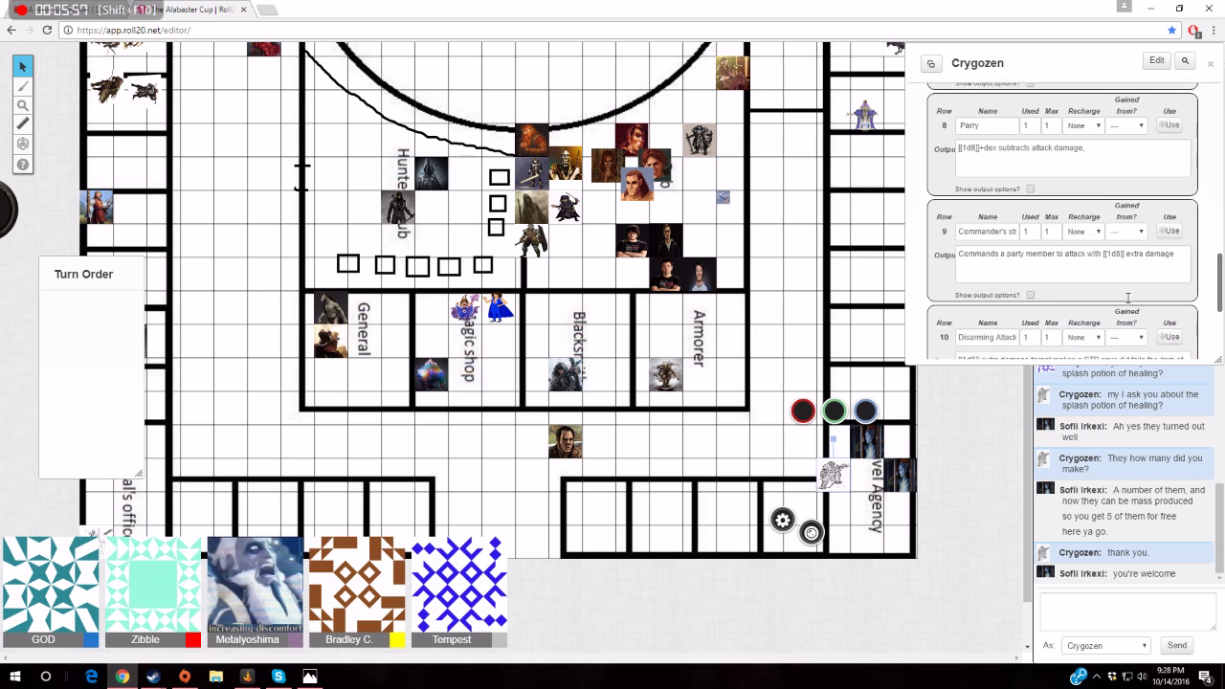
scroll(1128, 303, down, 1)
scroll(1129, 304, up, 3)
scroll(1129, 303, up, 3)
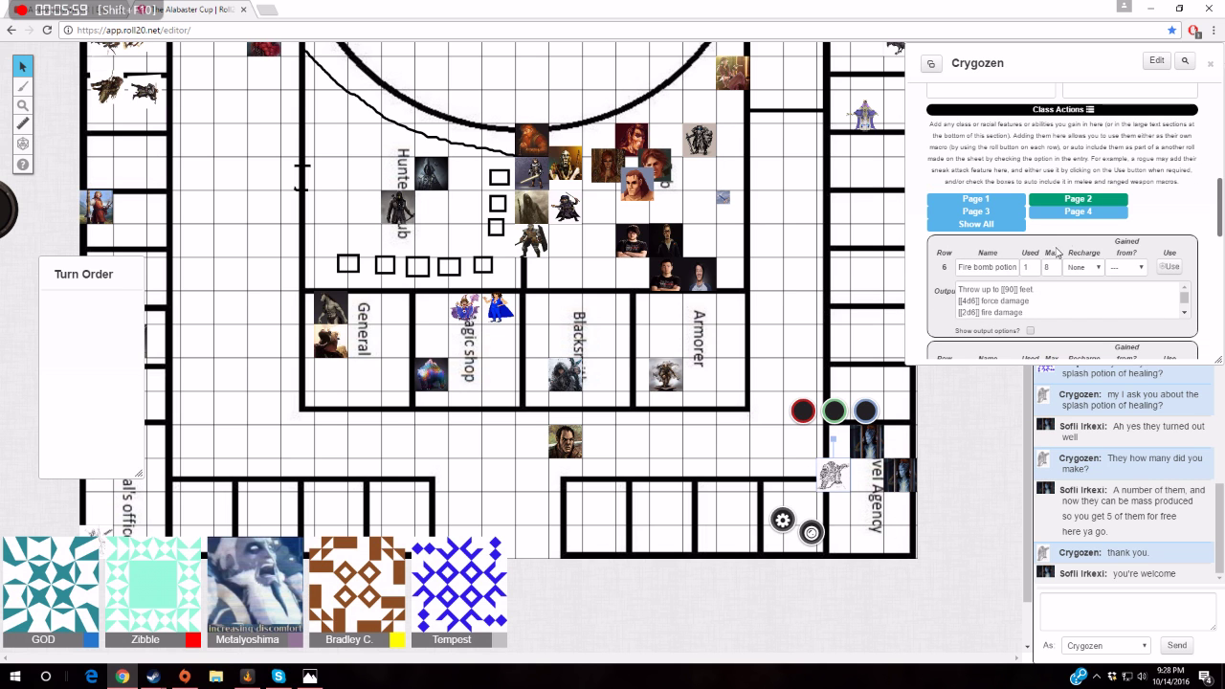
Add a page-3 class action 'Contact potion' with max 5 and output [[8d4+8]] healing damage
click(993, 218)
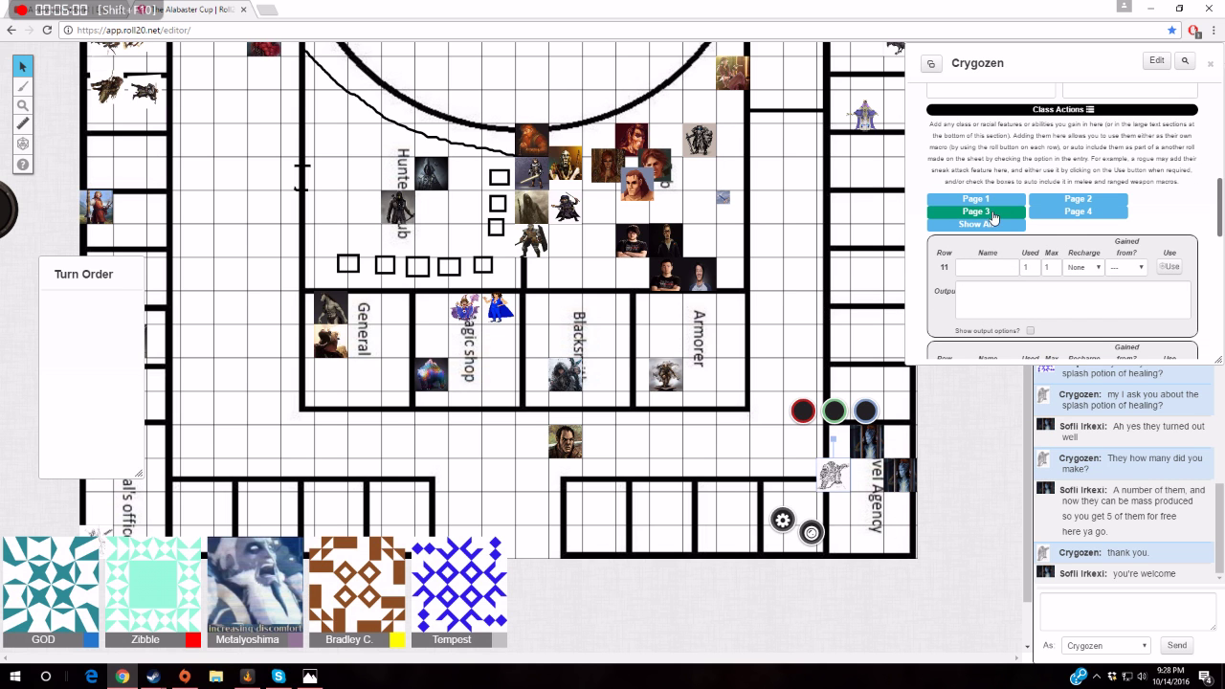
click(1001, 268)
text(C)
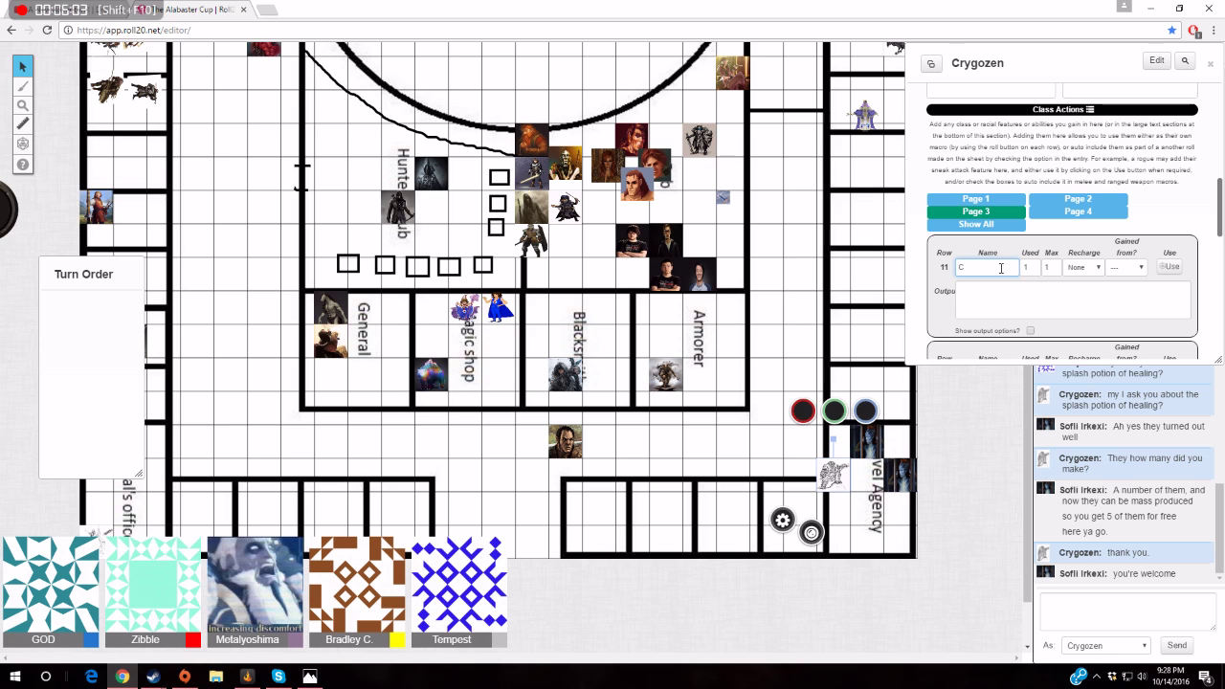
text(onta)
text(ct)
text( pot)
text(ion)
click(1010, 291)
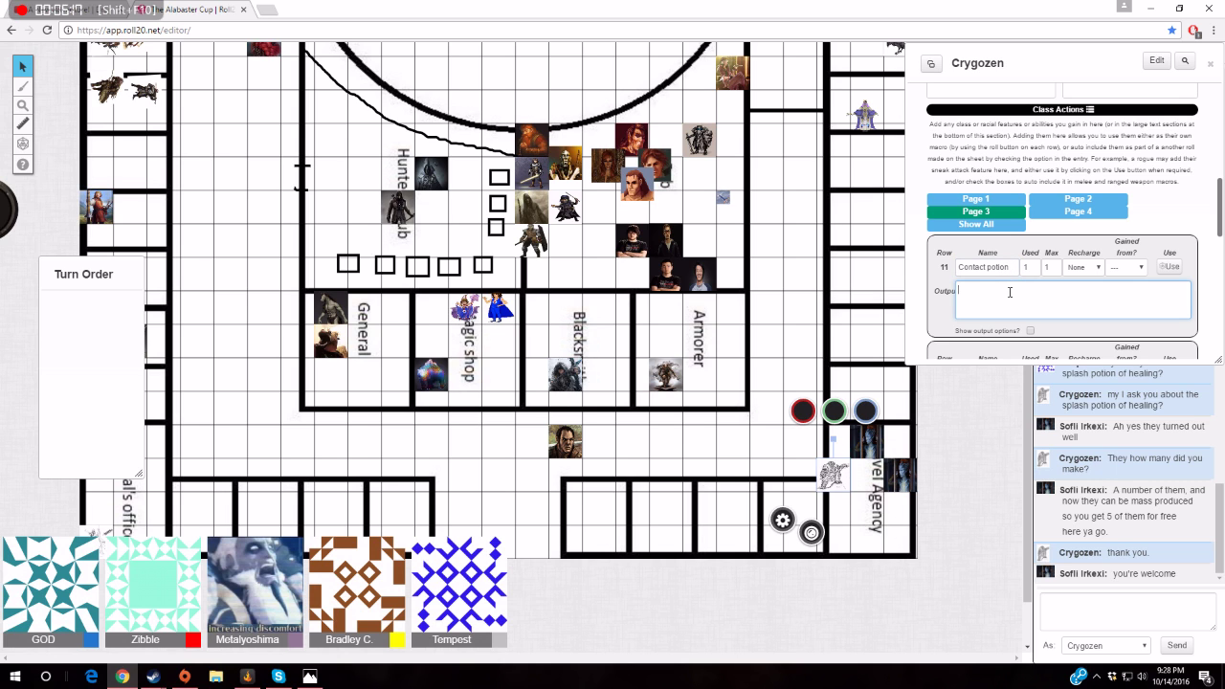
text({{)
key(BackSpace)
key(BackSpace)
text([@)
text(d4)
text(8)
text(]])
text(])
click(1054, 266)
text(5)
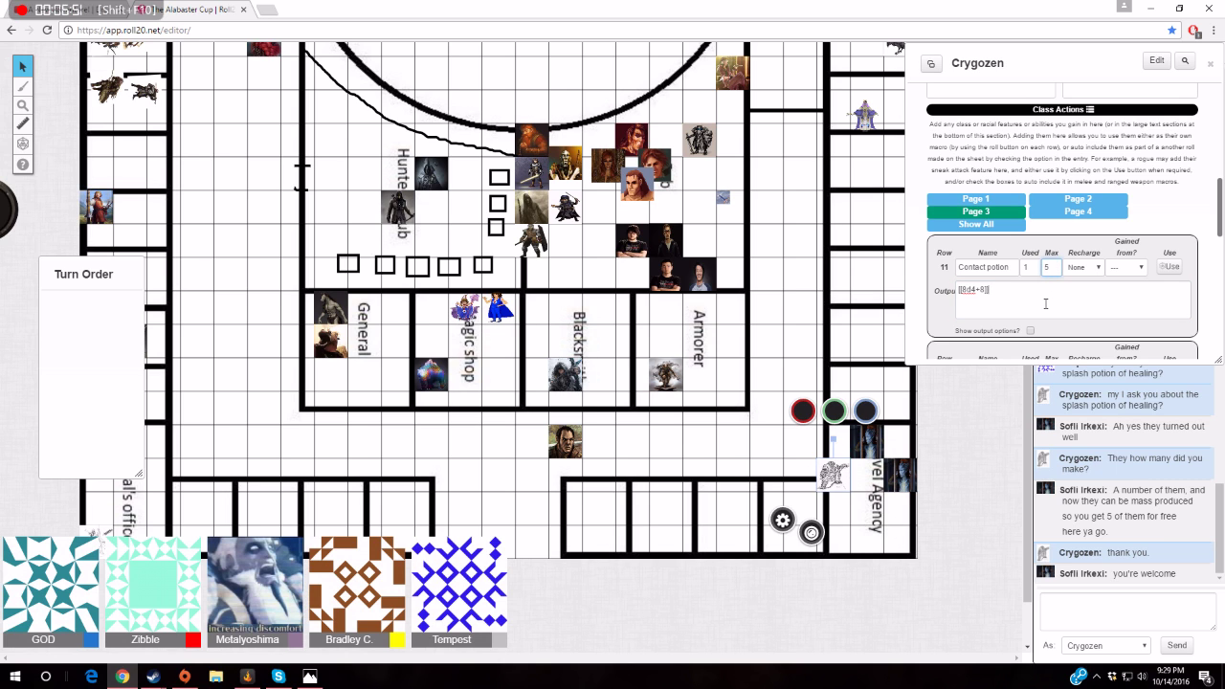
click(1046, 303)
text(of)
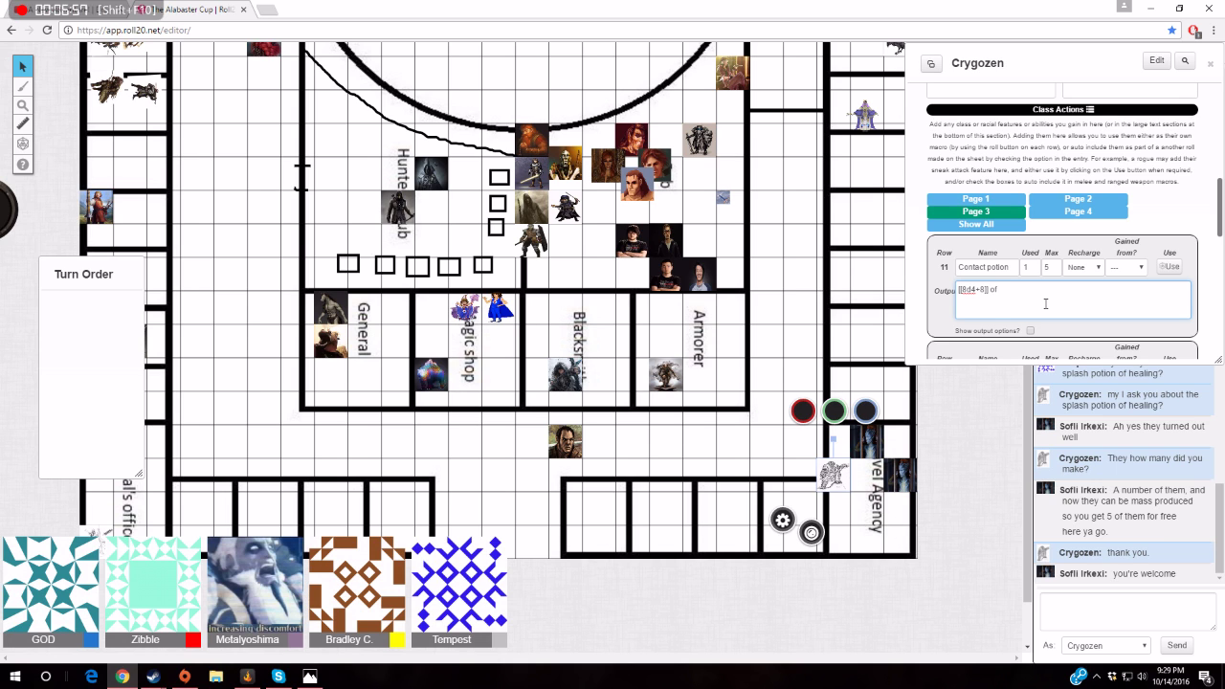
text( heali)
text(ng )
text(o)
text(m)
text(age)
Roll Crygozen's Contact potion into chat and slightly adjust the sheet window width
click(1170, 267)
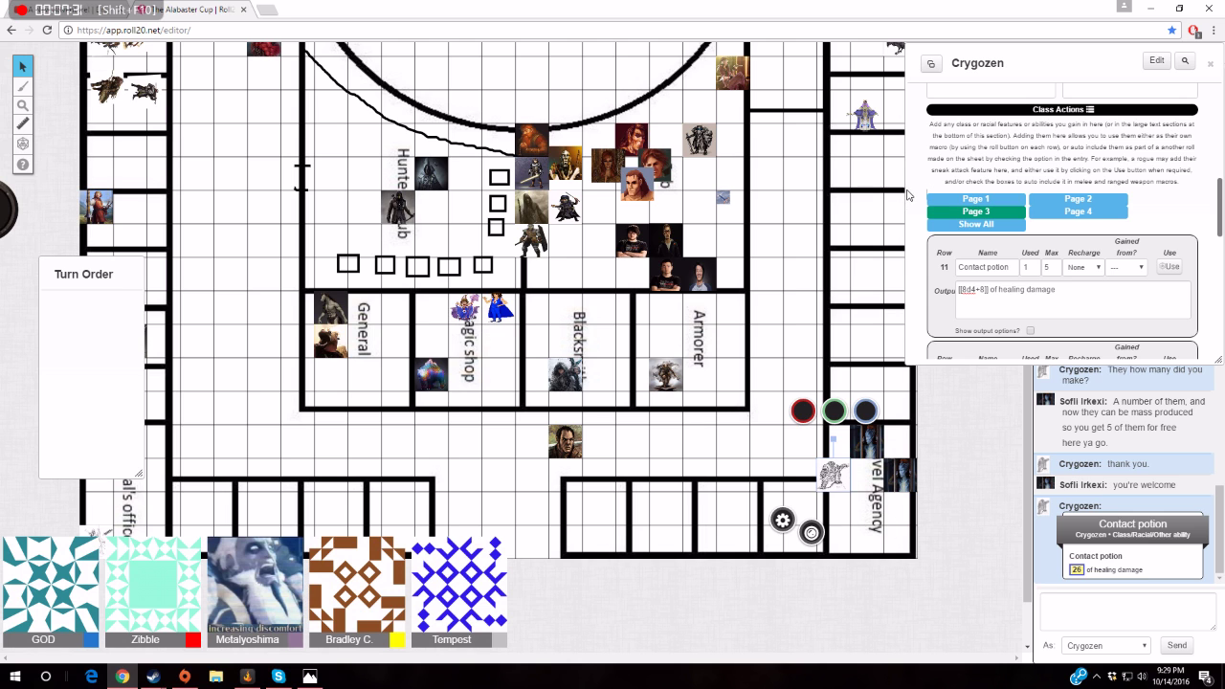
drag(909, 195, 924, 192)
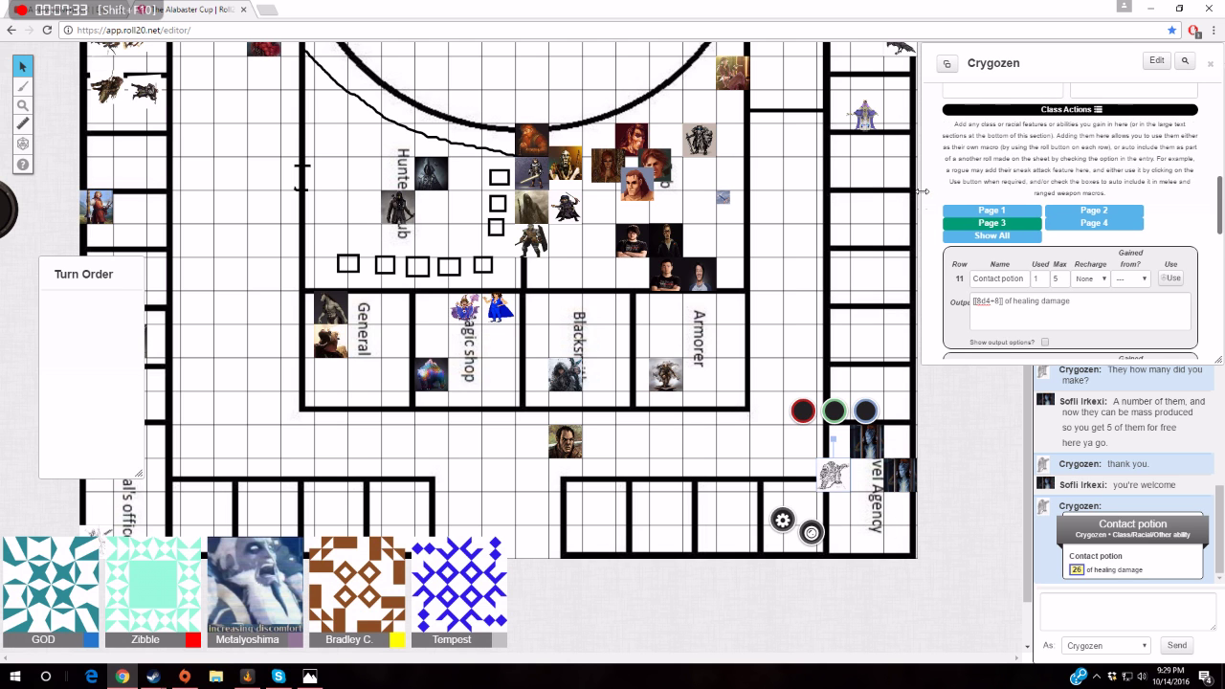
drag(923, 191, 918, 195)
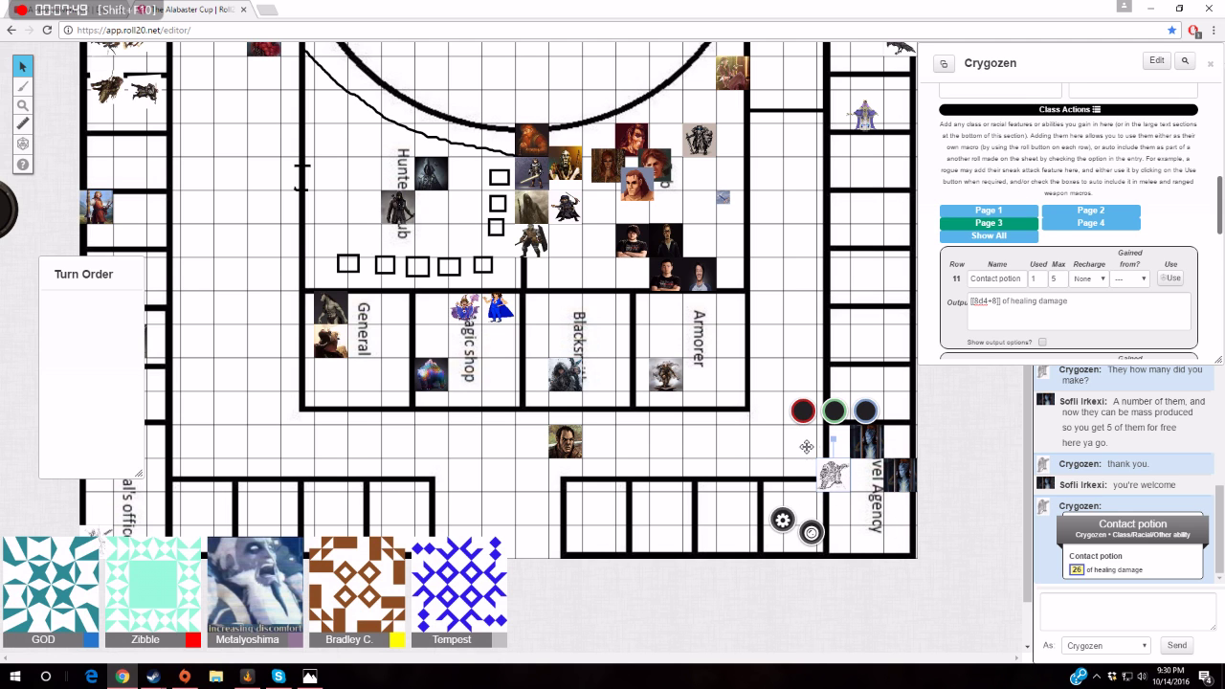
Nudge a map token up-left and reset the Contact potion's used count to 0
key(Left)
key(Up)
key(Left)
key(Up)
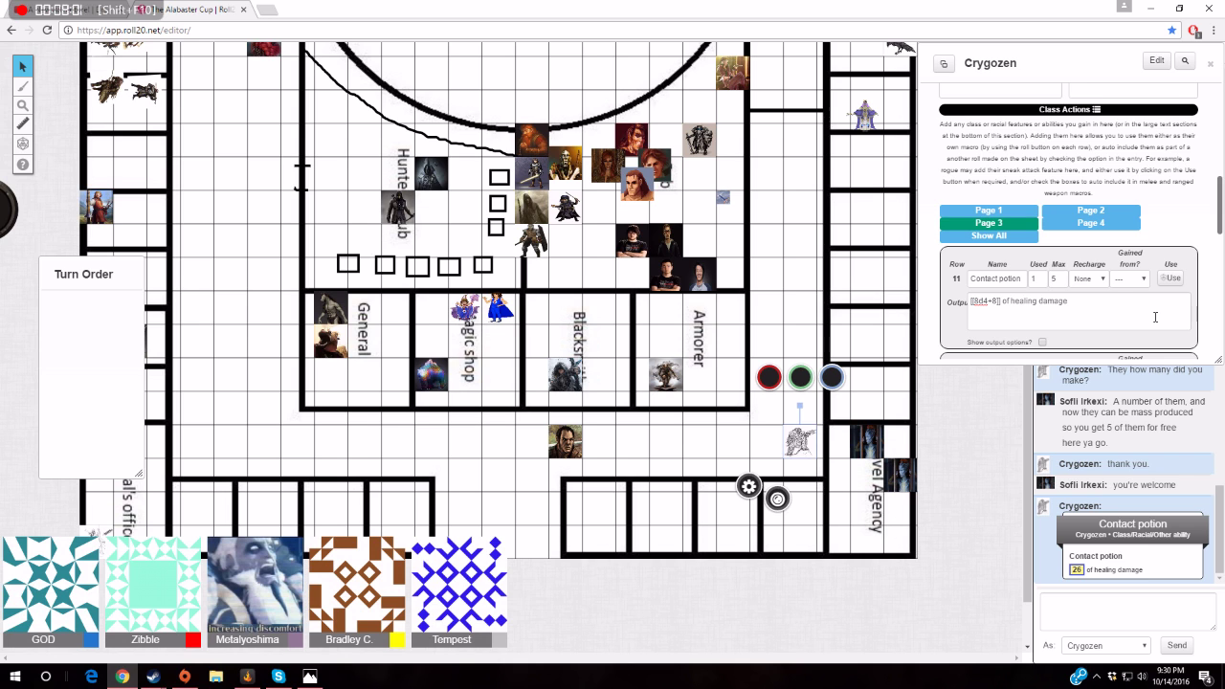
click(1040, 282)
scroll(1139, 225, up, 5)
scroll(1139, 225, up, 3)
scroll(1139, 225, up, 5)
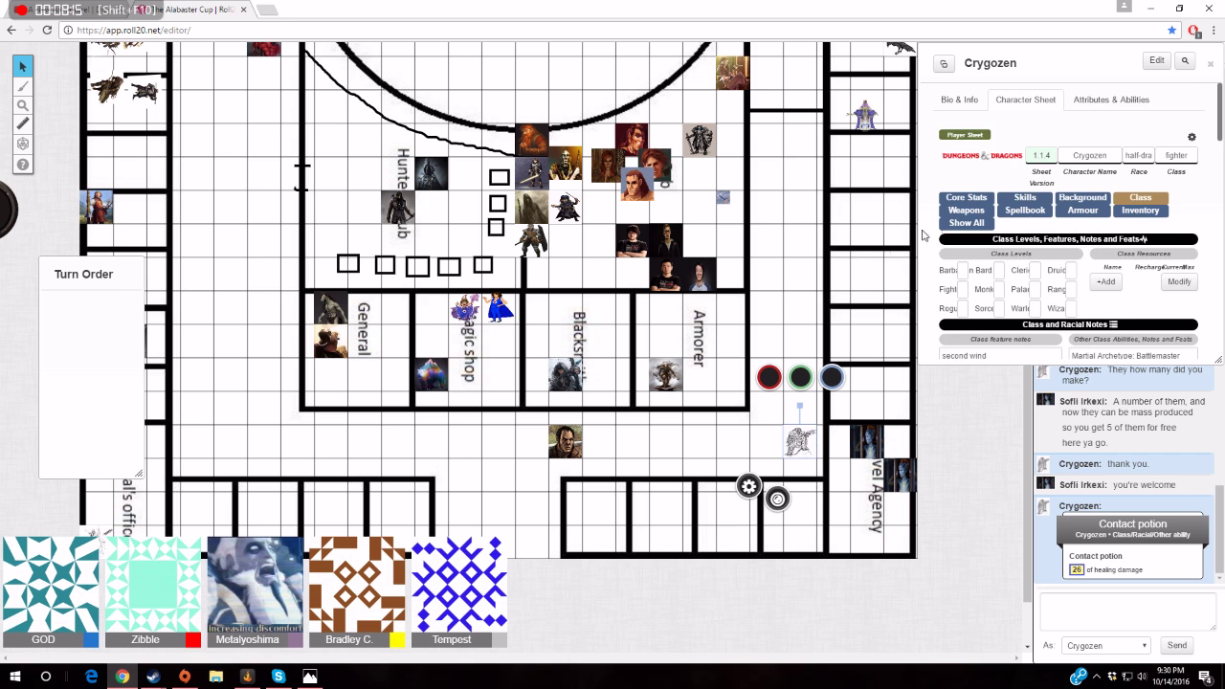
click(966, 199)
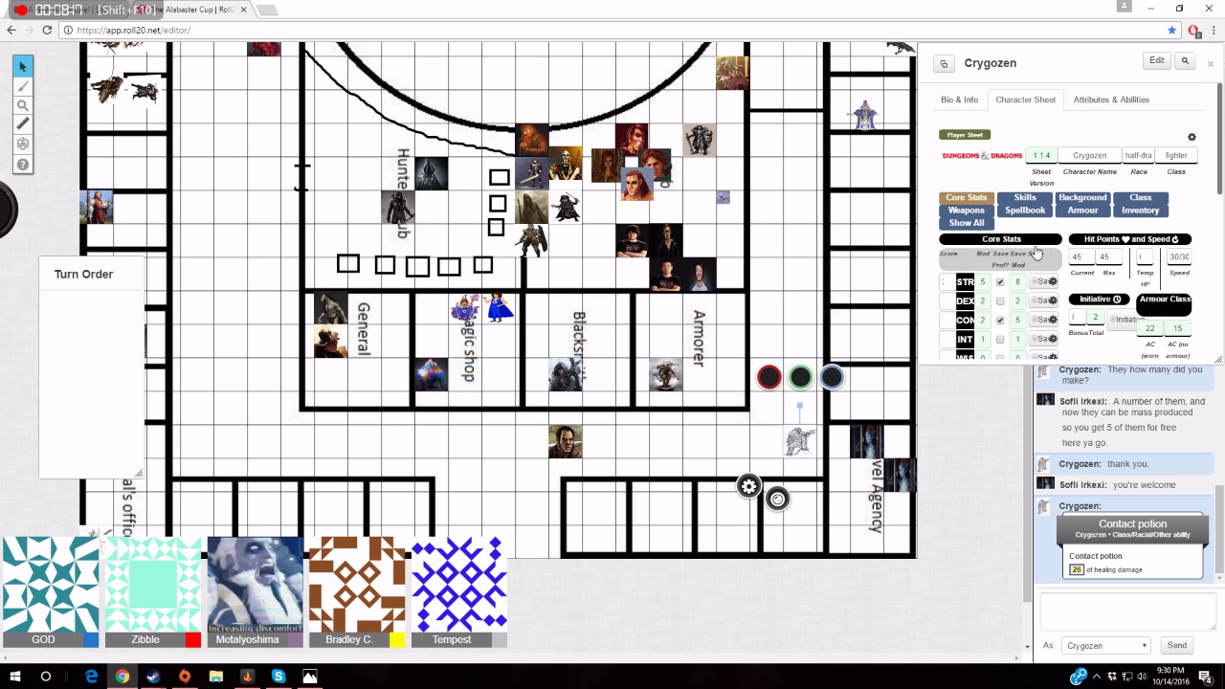
scroll(1035, 252, down, 1)
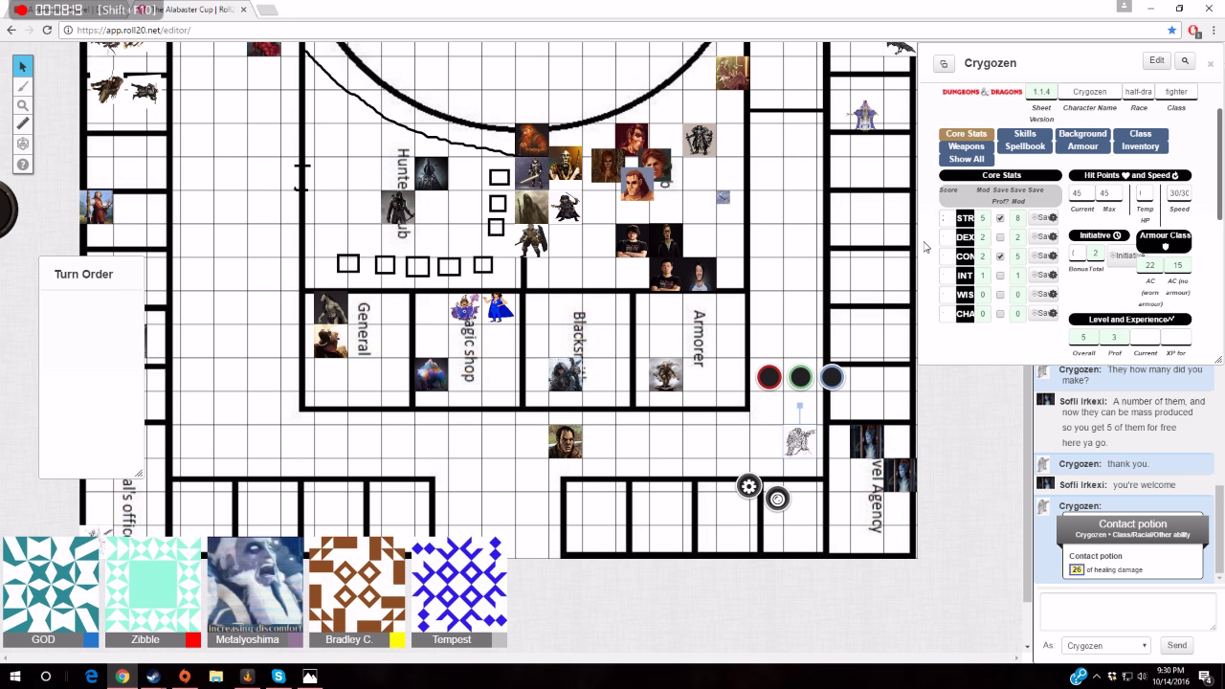
drag(917, 247, 813, 250)
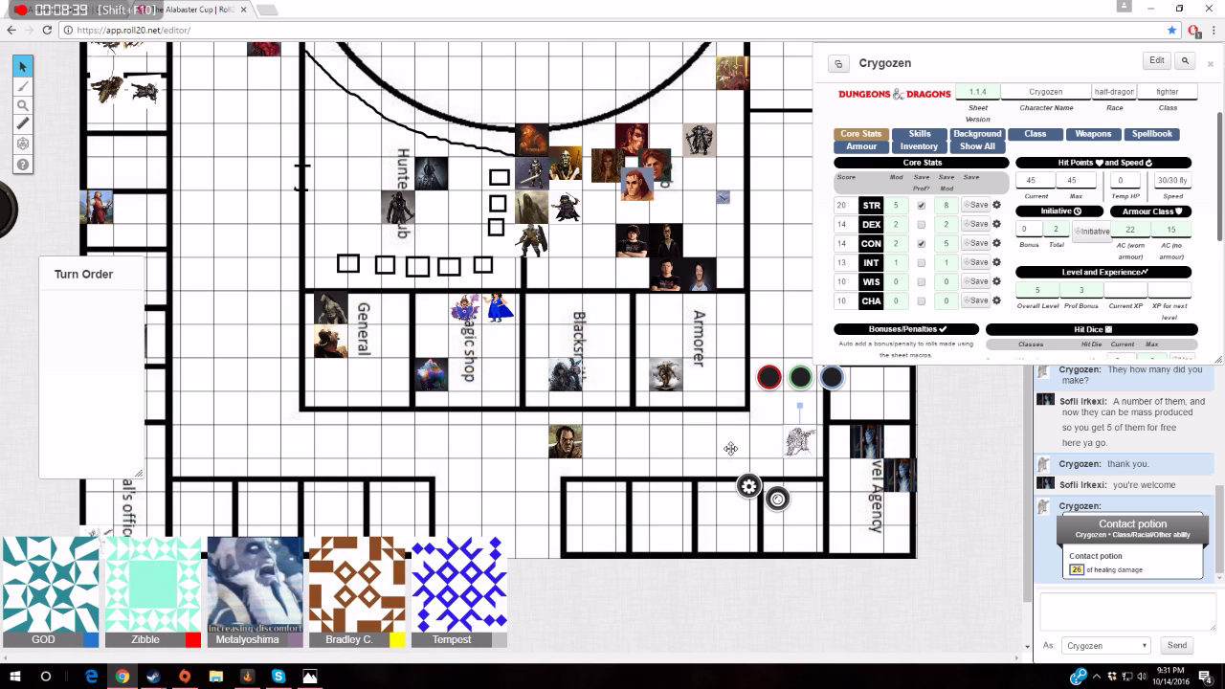
mouse_move(800, 445)
mouse_down()
mouse_move(481, 368)
mouse_move(465, 341)
mouse_up()
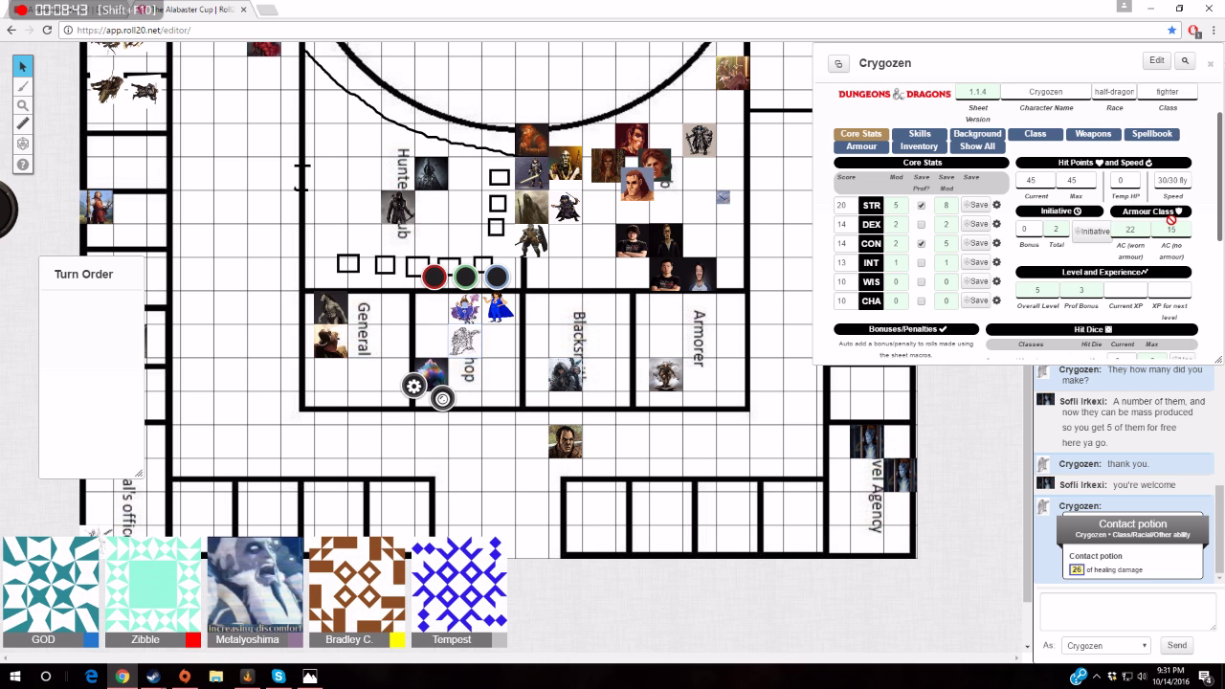
scroll(1171, 222, up, 2)
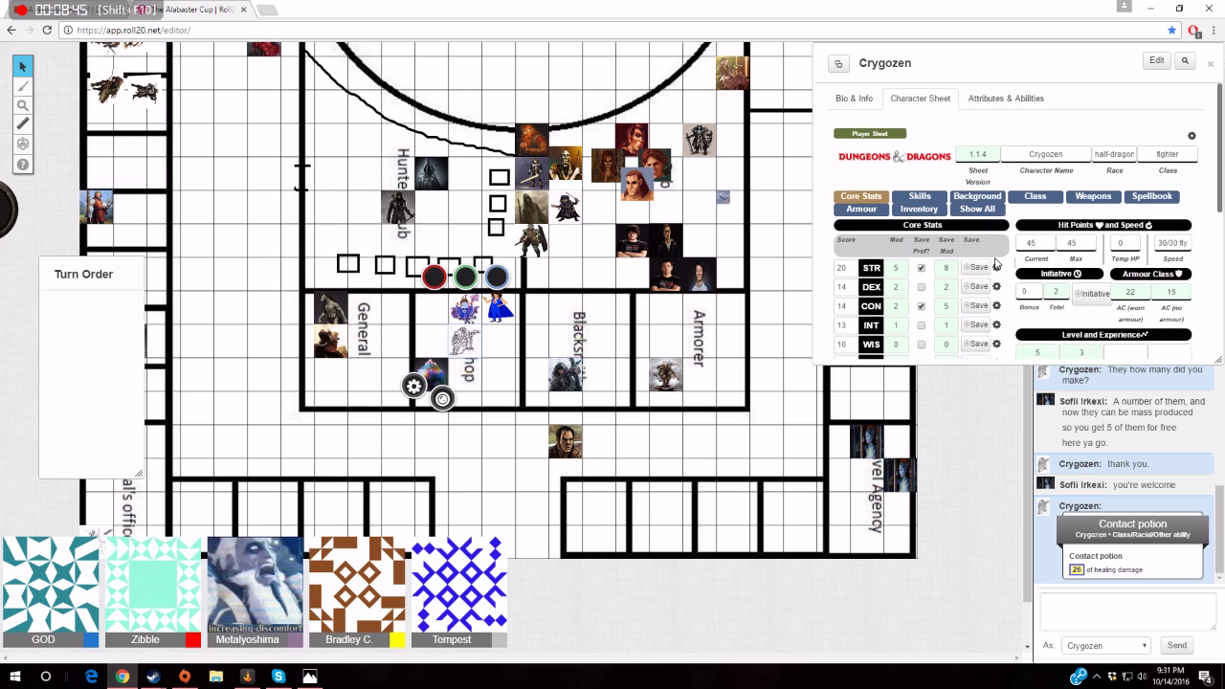
scroll(995, 265, down, 3)
scroll(996, 263, up, 3)
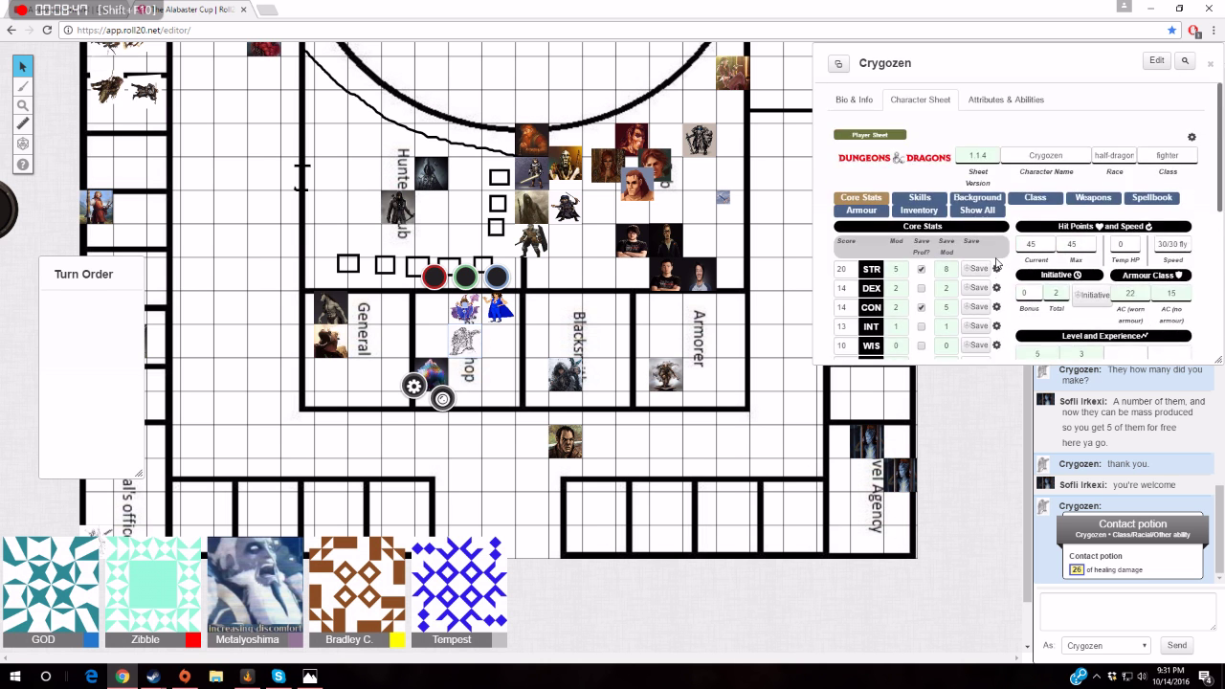
click(1137, 618)
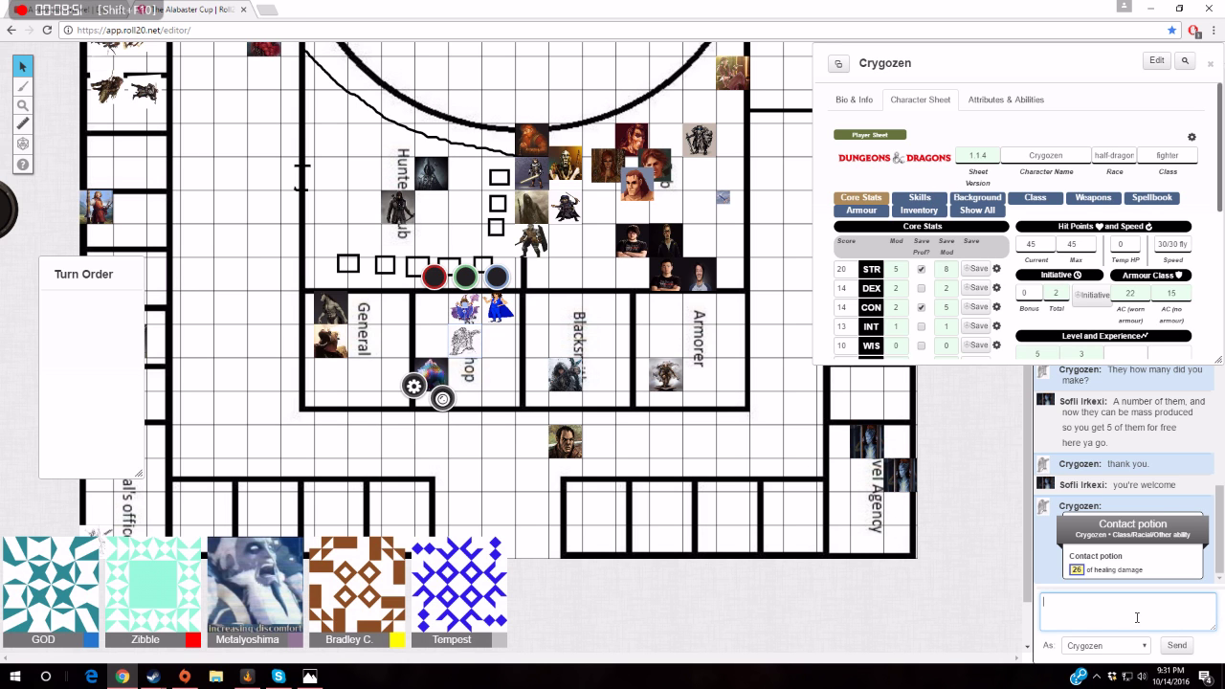
text(can you plea)
text(se)
key(BackSpace)
key(BackSpace)
key(BackSpace)
key(BackSpace)
key(BackSpace)
key(BackSpace)
key(BackSpace)
scroll(713, 369, up, 2)
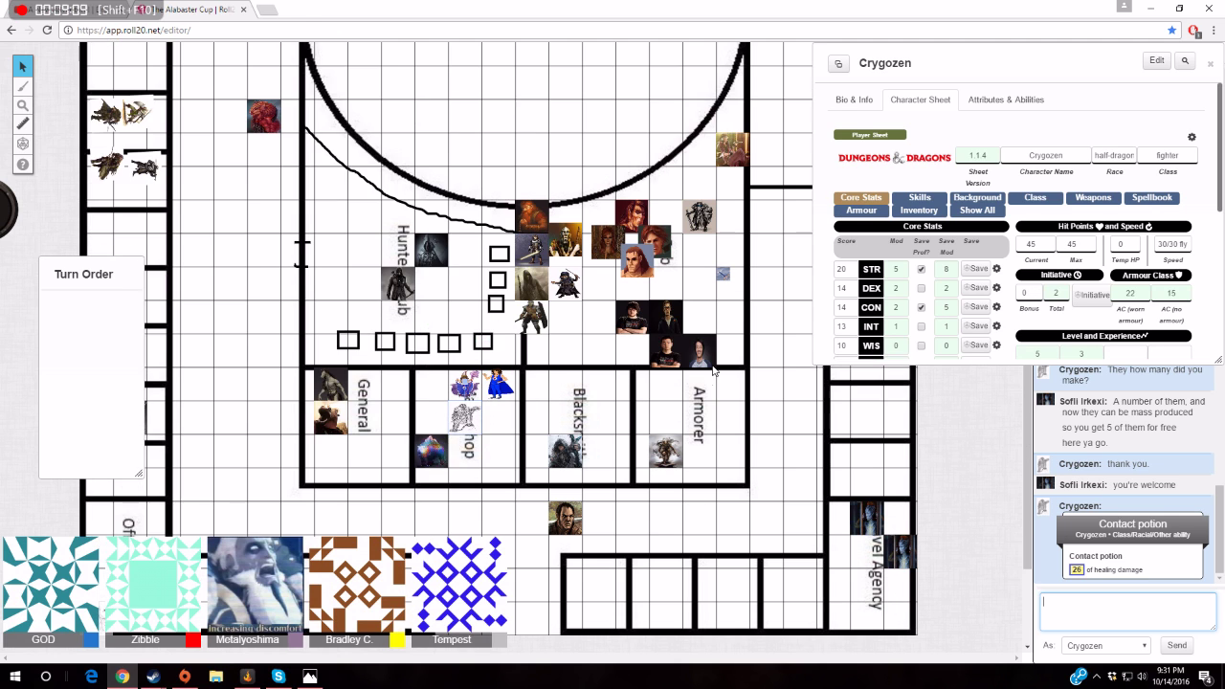
scroll(713, 369, up, 3)
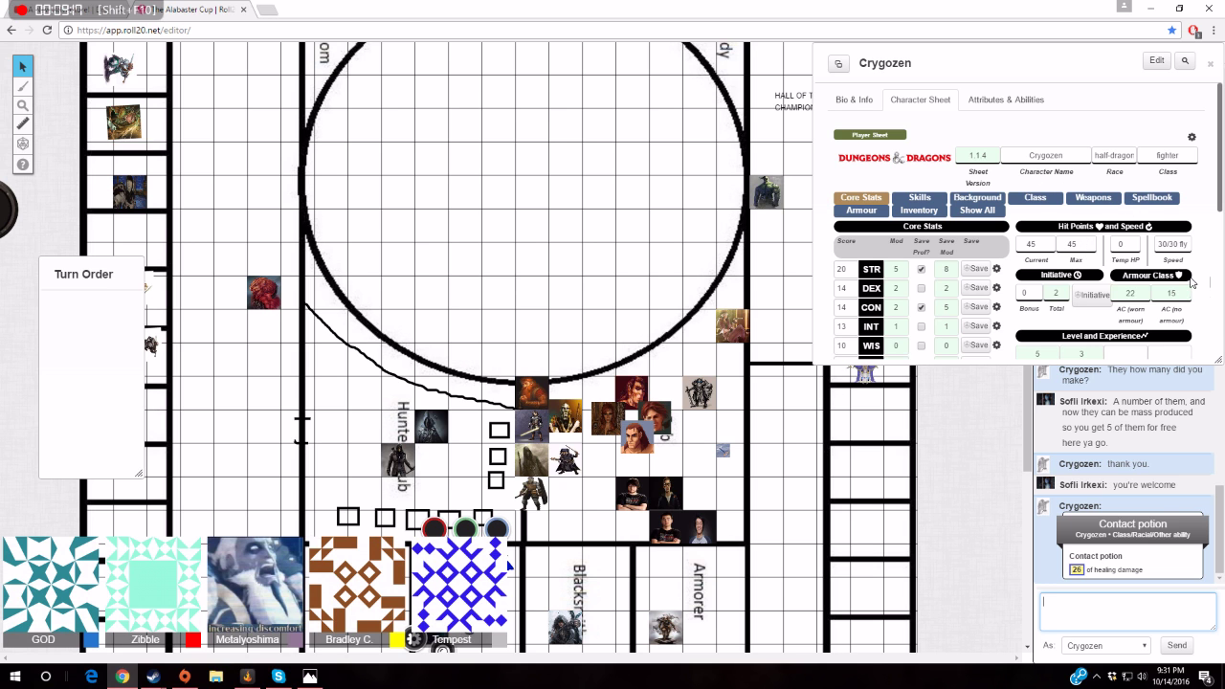
scroll(1187, 278, down, 2)
scroll(1126, 250, down, 2)
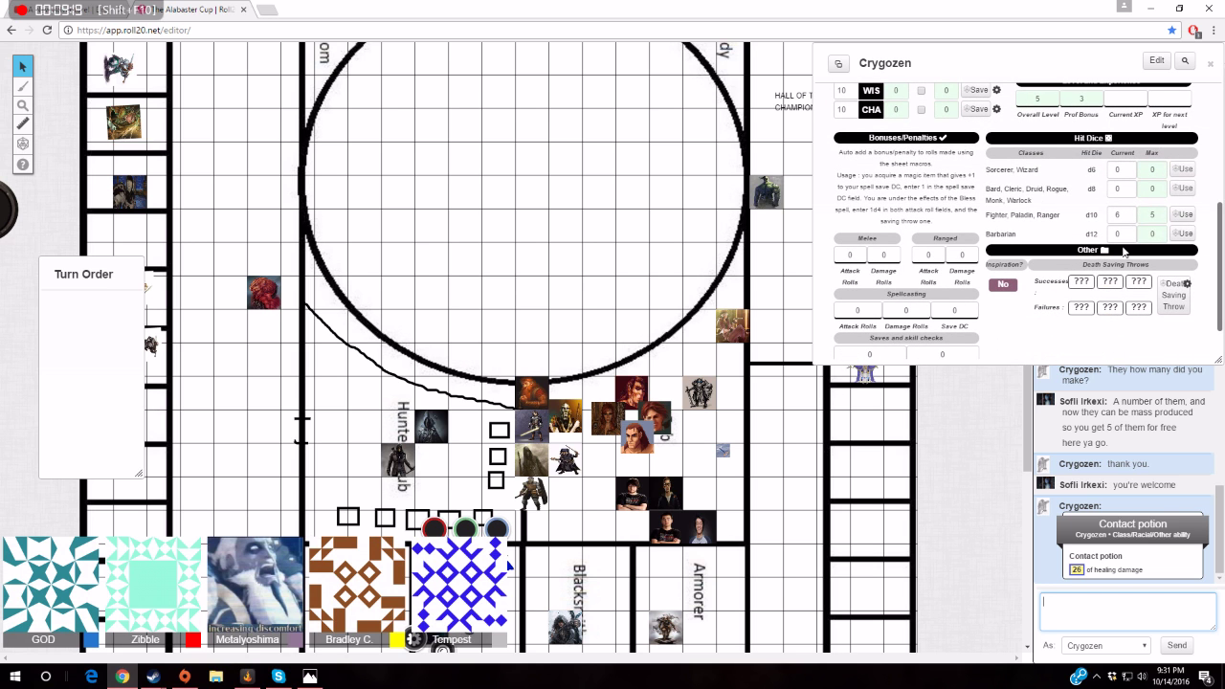
mouse_move(1116, 214)
click(1099, 219)
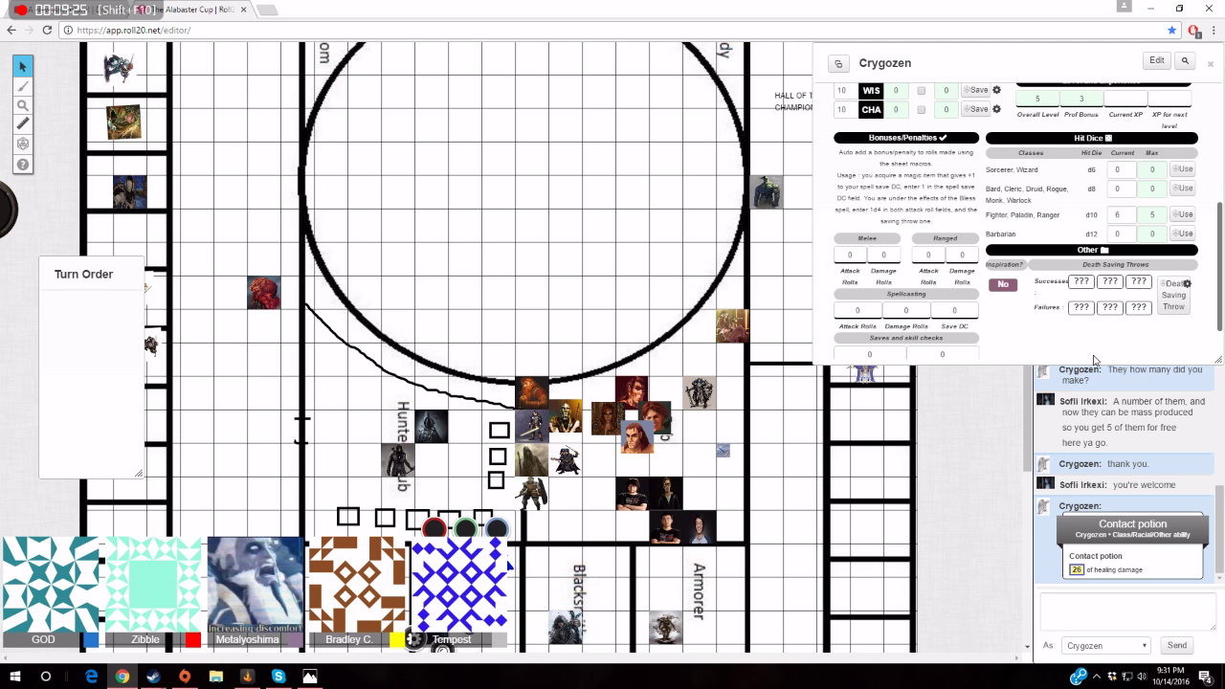
scroll(1096, 359, down, 1)
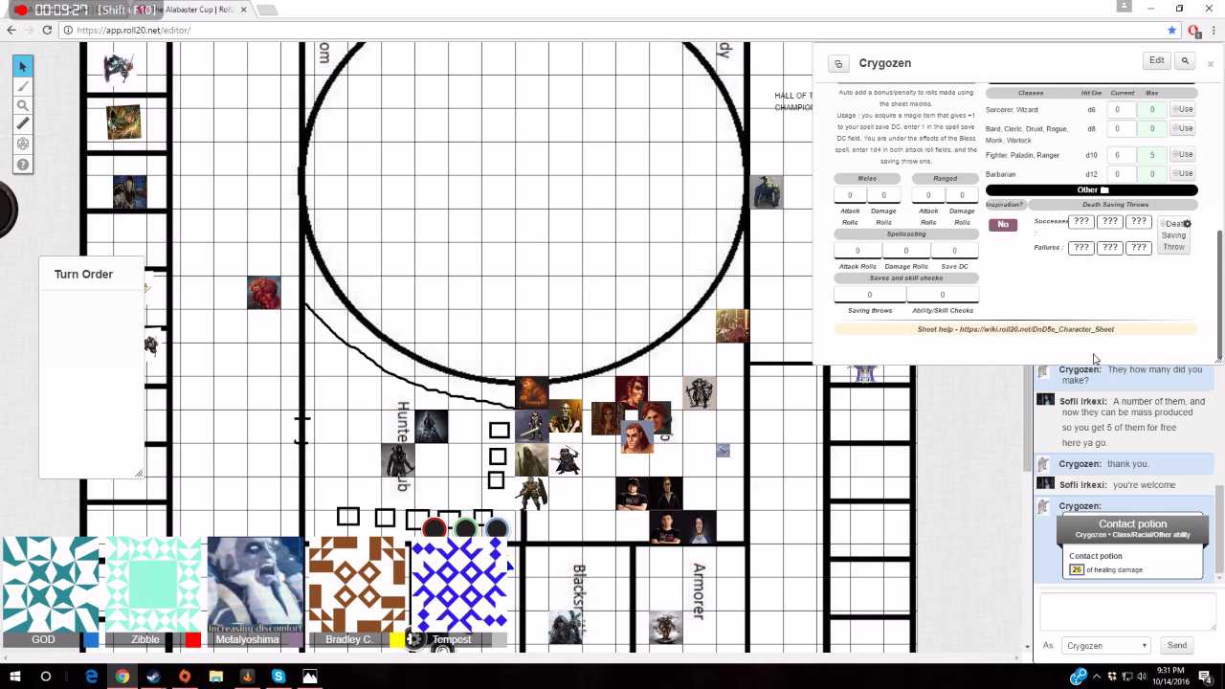
scroll(1096, 359, up, 1)
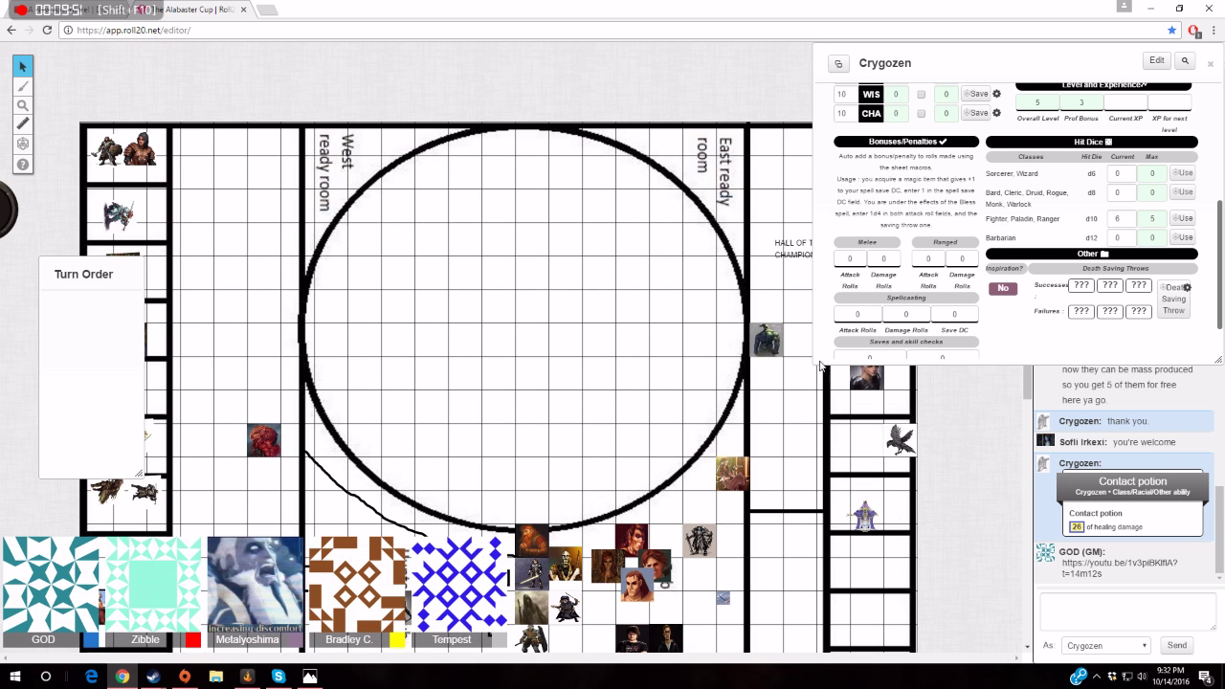
Ping a token near the hall of champions and shrink Crygozen's sheet to a shorter panel
mouse_move(812, 363)
mouse_down()
mouse_move(985, 372)
mouse_move(940, 368)
mouse_up()
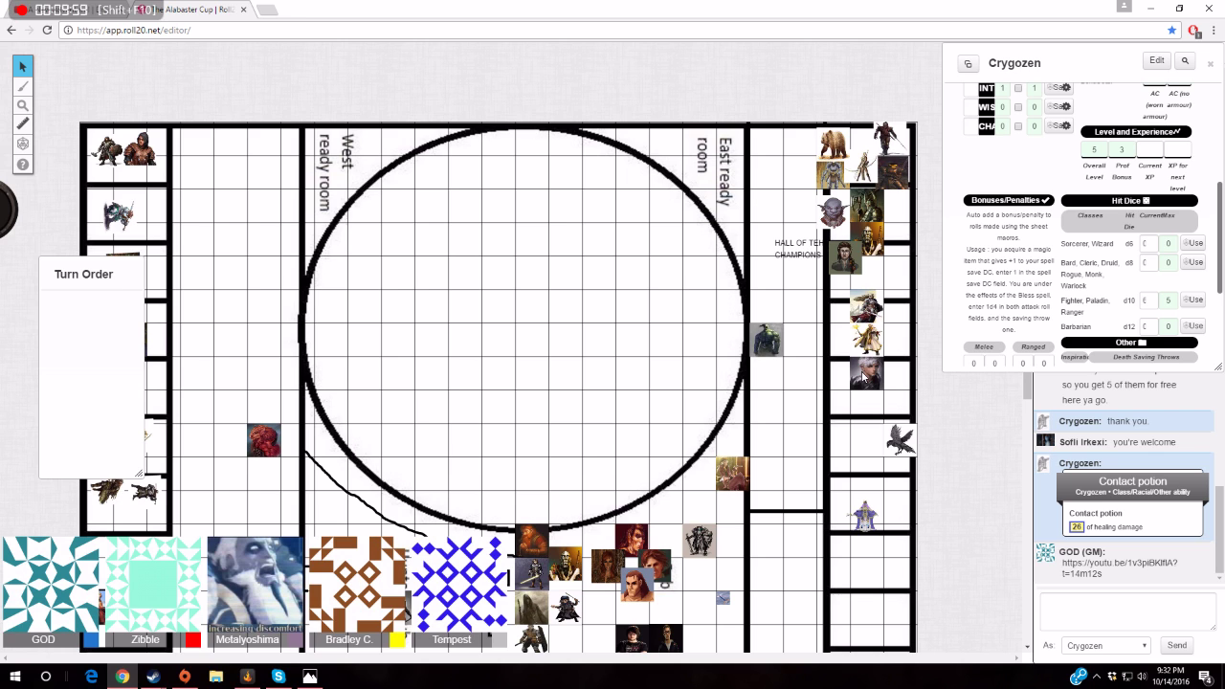
click(864, 377)
click(868, 377)
drag(940, 367, 861, 370)
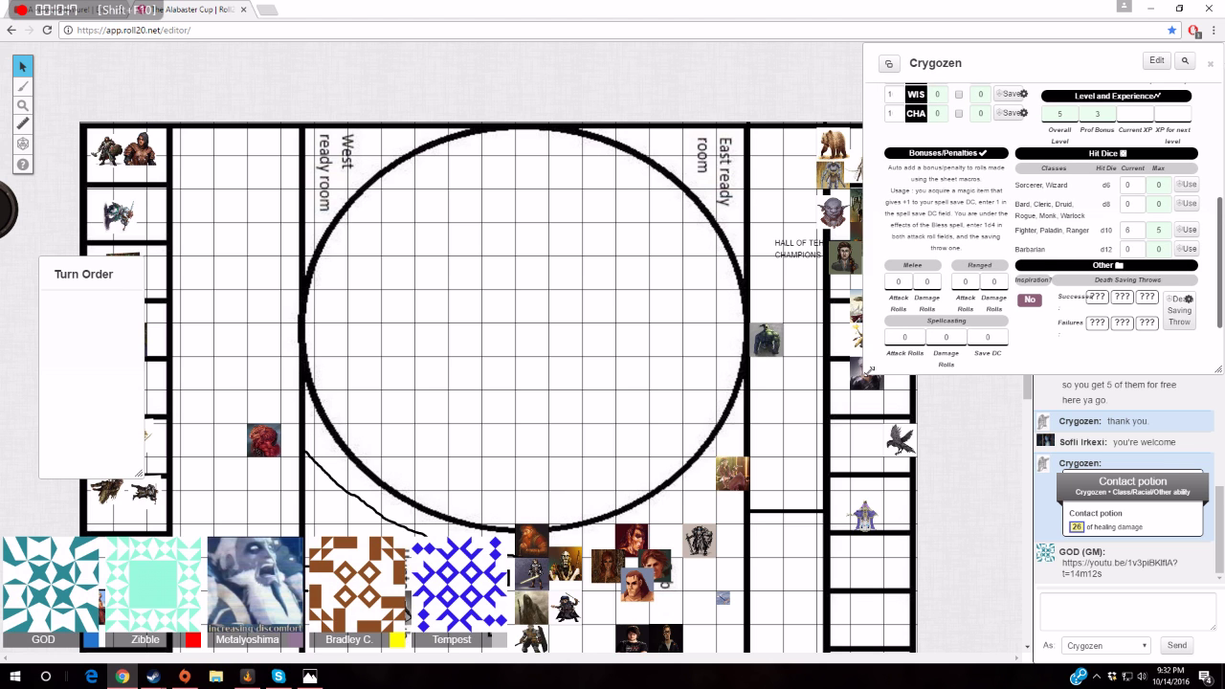
mouse_move(859, 371)
mouse_down()
mouse_move(888, 371)
mouse_move(802, 368)
mouse_up()
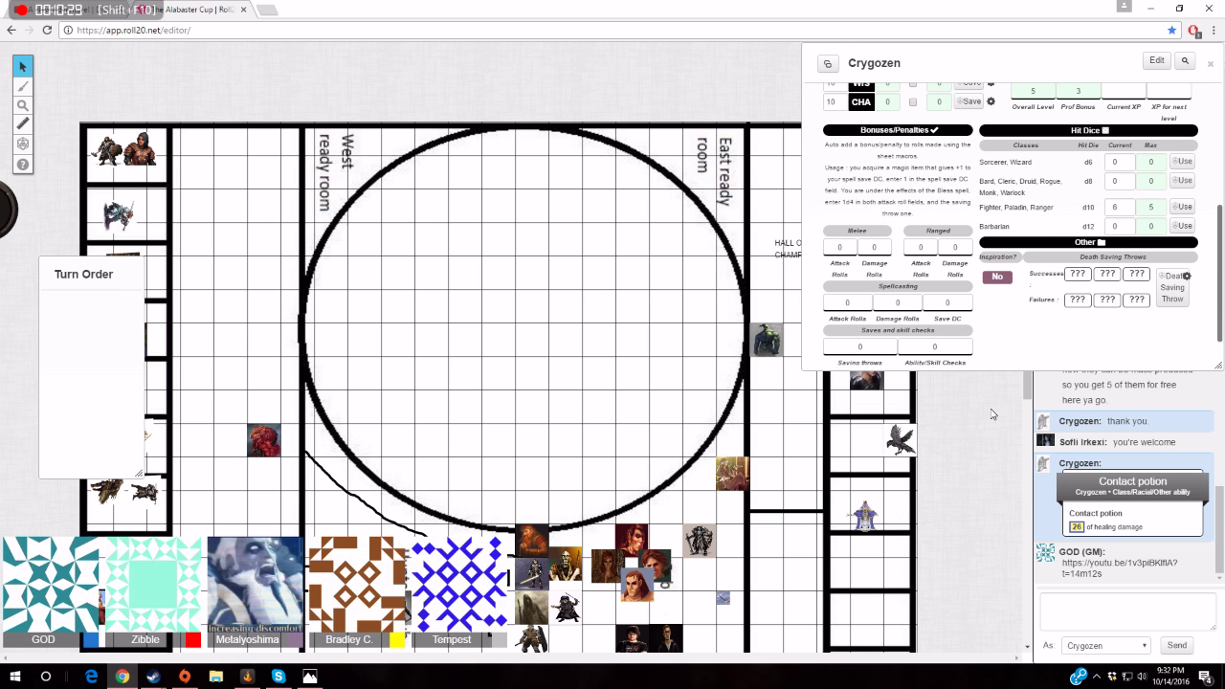
scroll(993, 414, down, 3)
scroll(992, 430, down, 2)
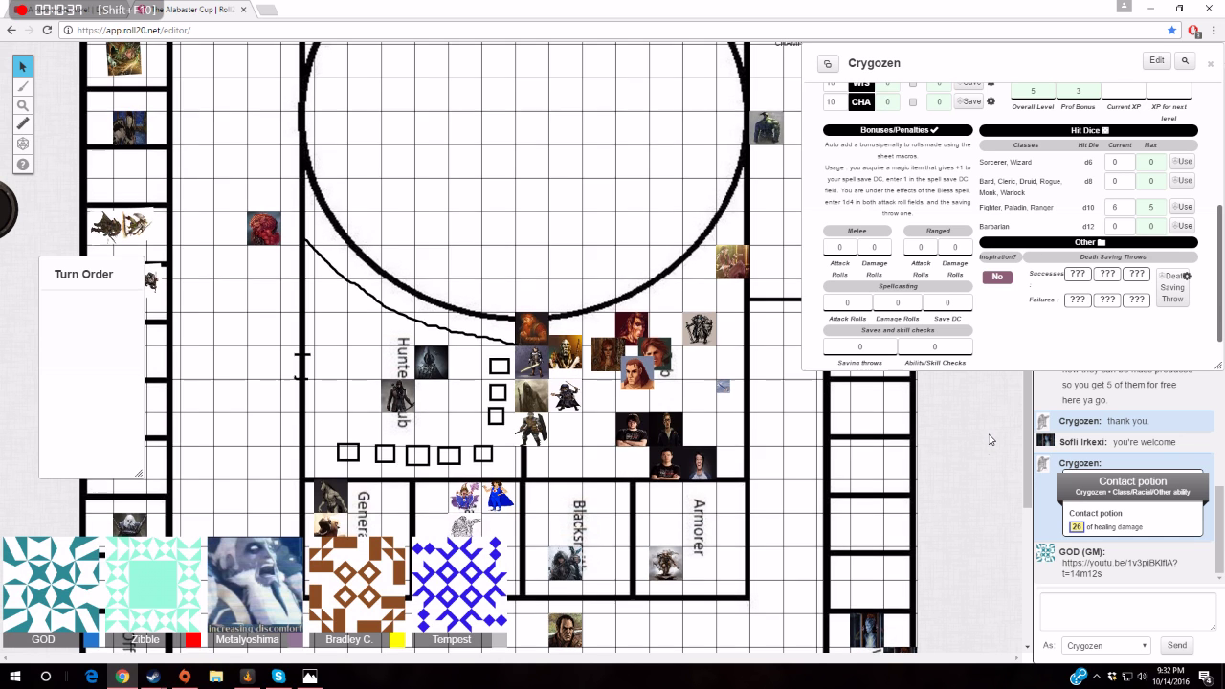
scroll(992, 437, down, 4)
scroll(957, 412, down, 3)
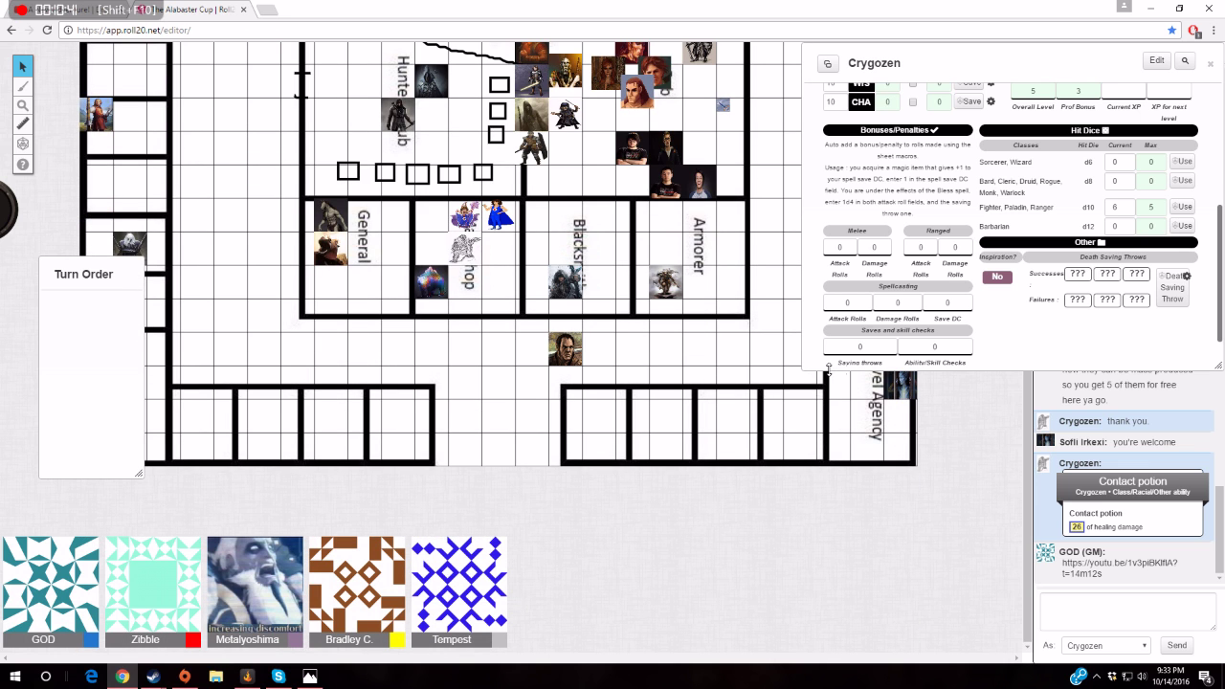
drag(825, 372, 842, 227)
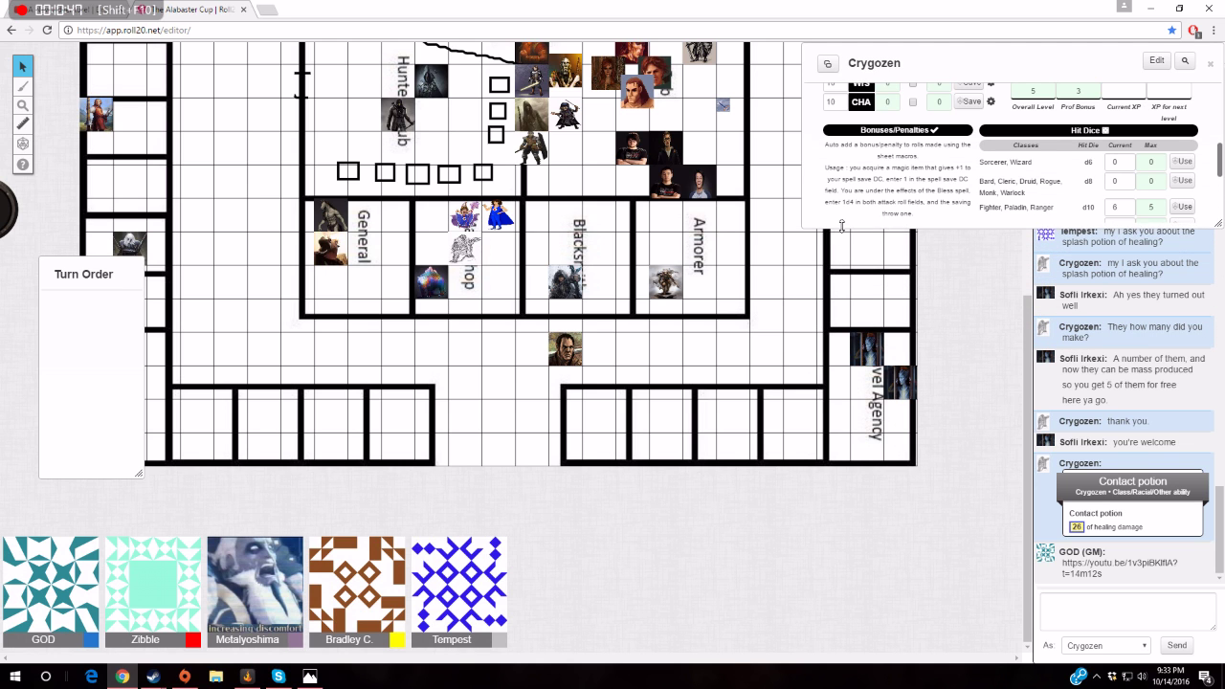
scroll(971, 376, up, 5)
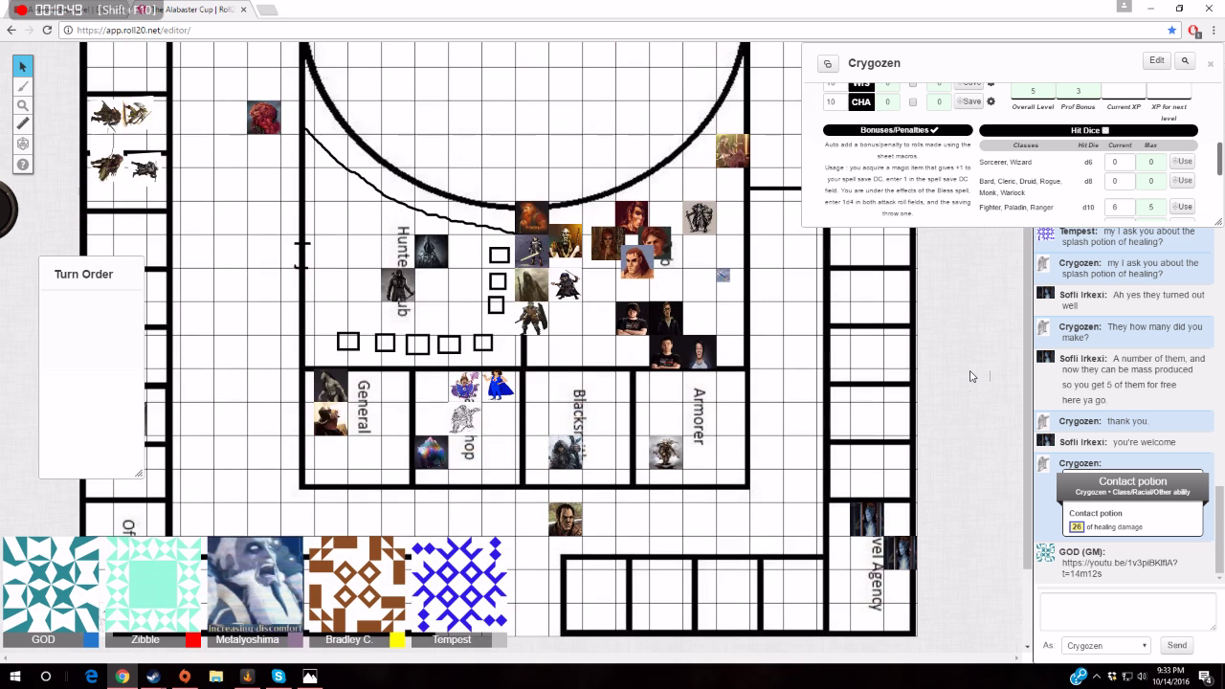
scroll(972, 375, up, 2)
scroll(972, 374, up, 2)
scroll(975, 371, up, 3)
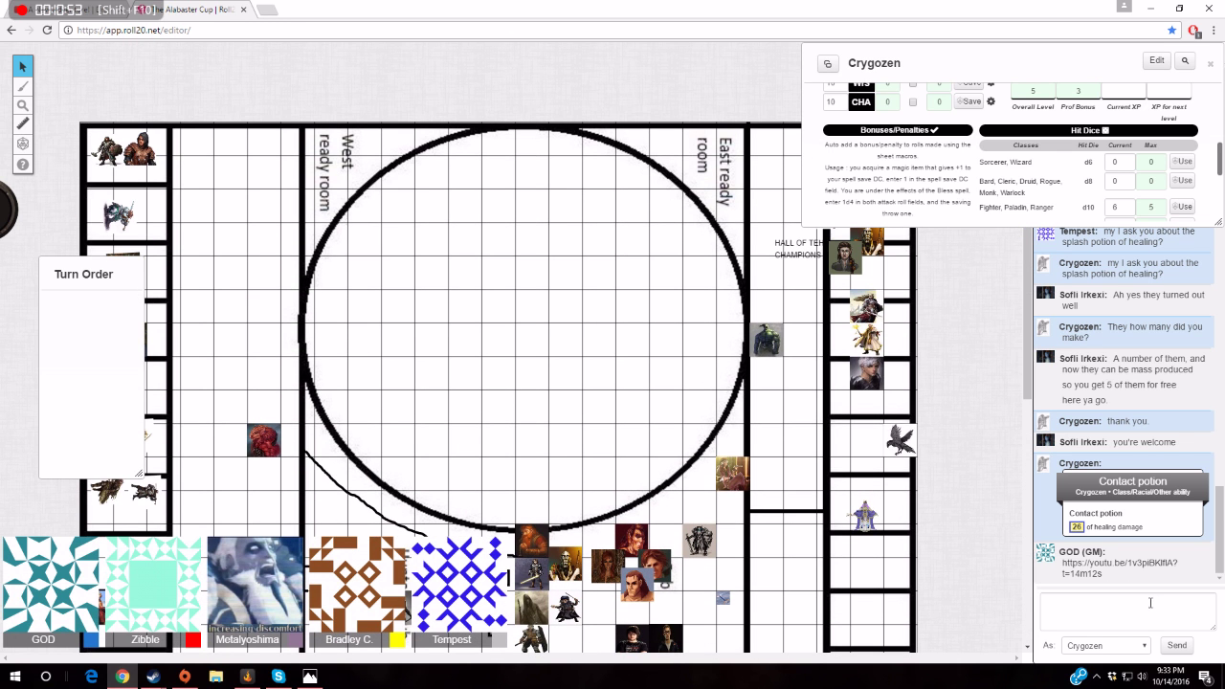
Show the options for the GOD (GM) chat message's YouTube link, then dismiss them
right_click(1110, 568)
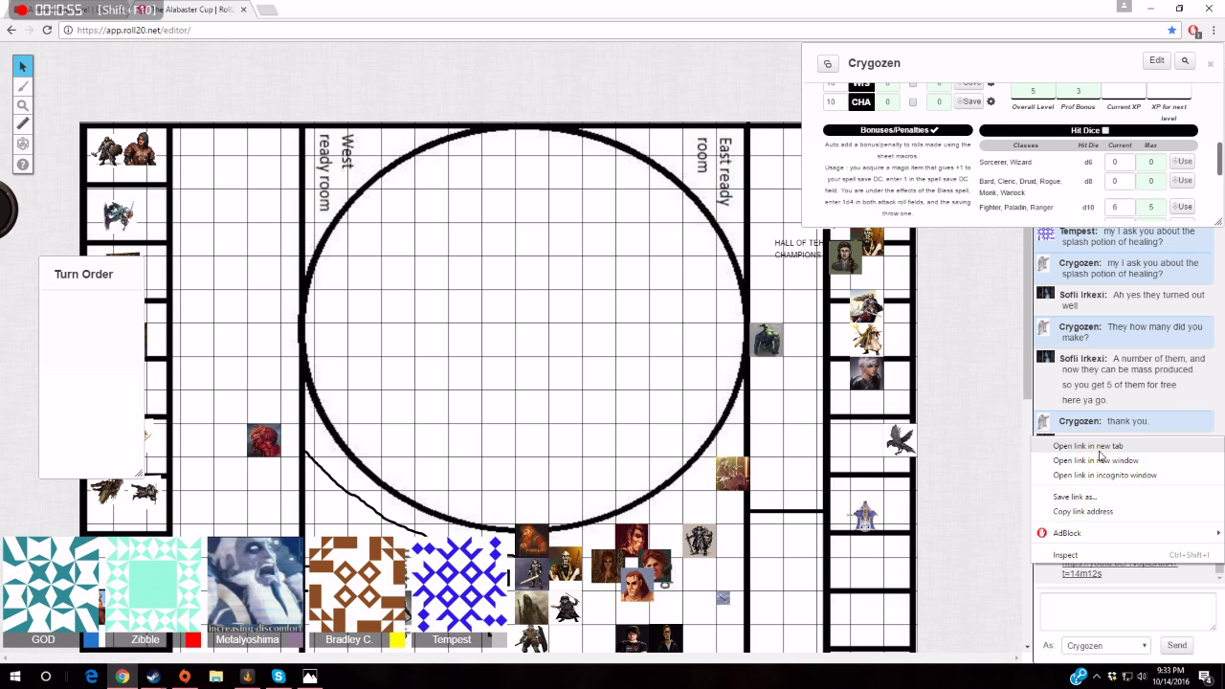
click(977, 487)
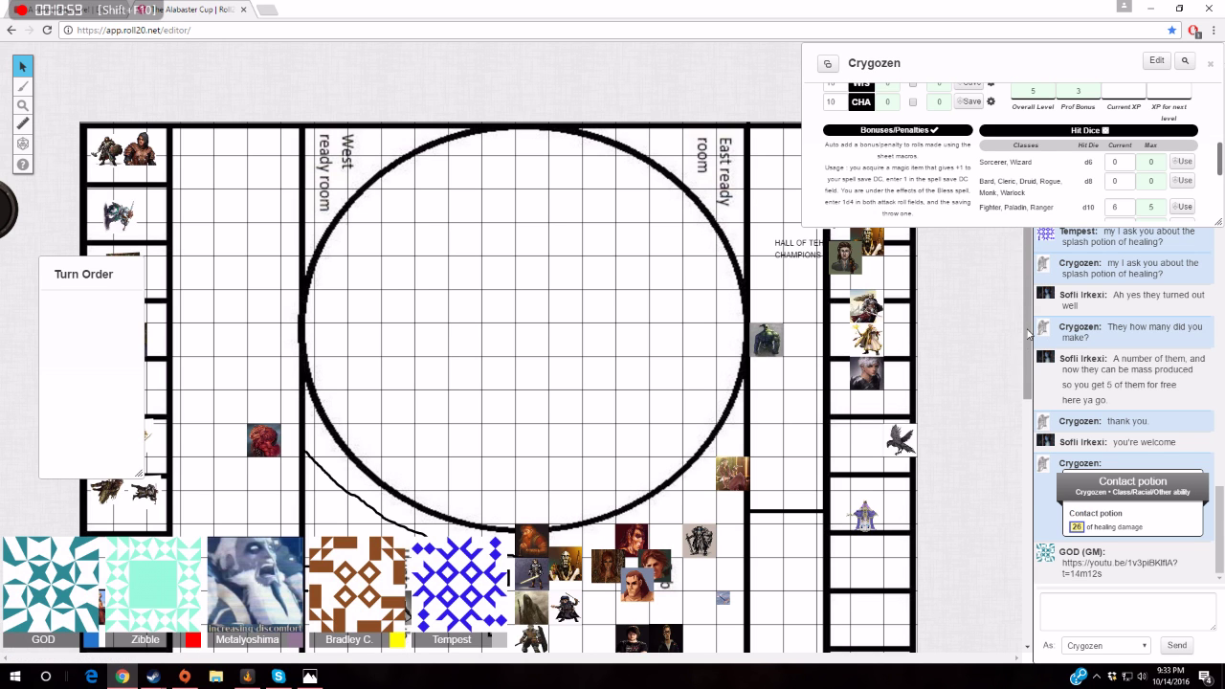
mouse_move(1029, 350)
mouse_down()
mouse_move(1026, 603)
mouse_move(1032, 328)
mouse_up()
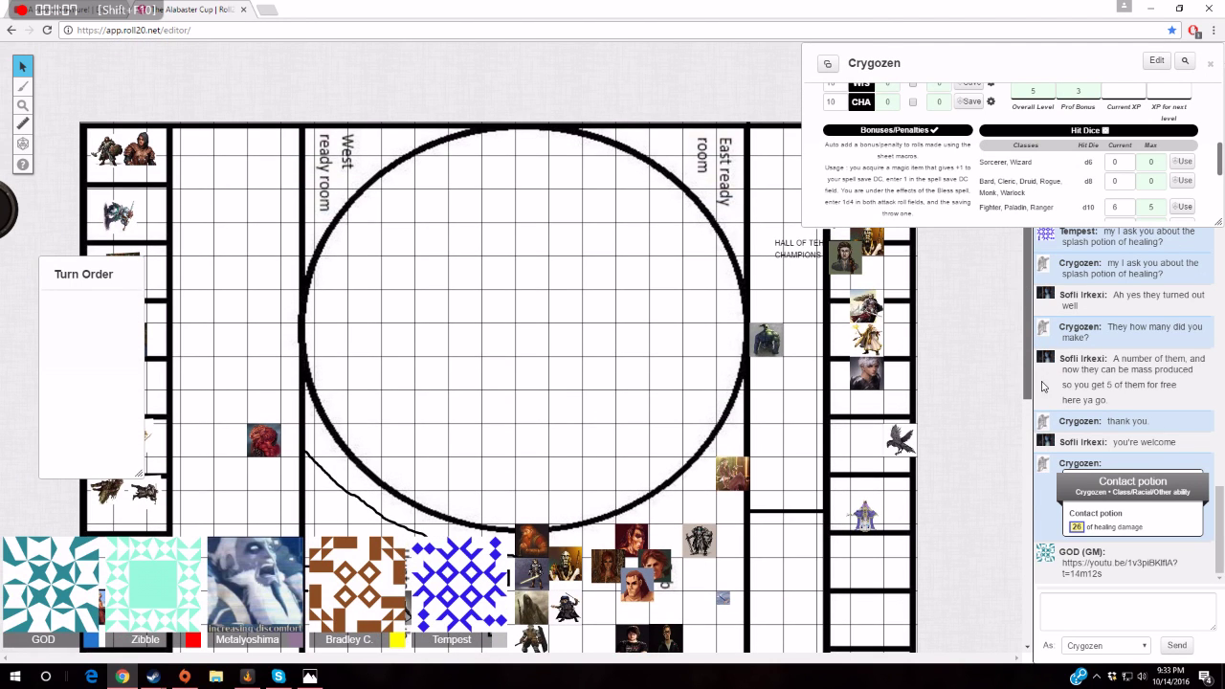
mouse_move(1031, 328)
mouse_down()
mouse_move(1025, 581)
mouse_move(1006, 324)
mouse_move(1017, 493)
mouse_up()
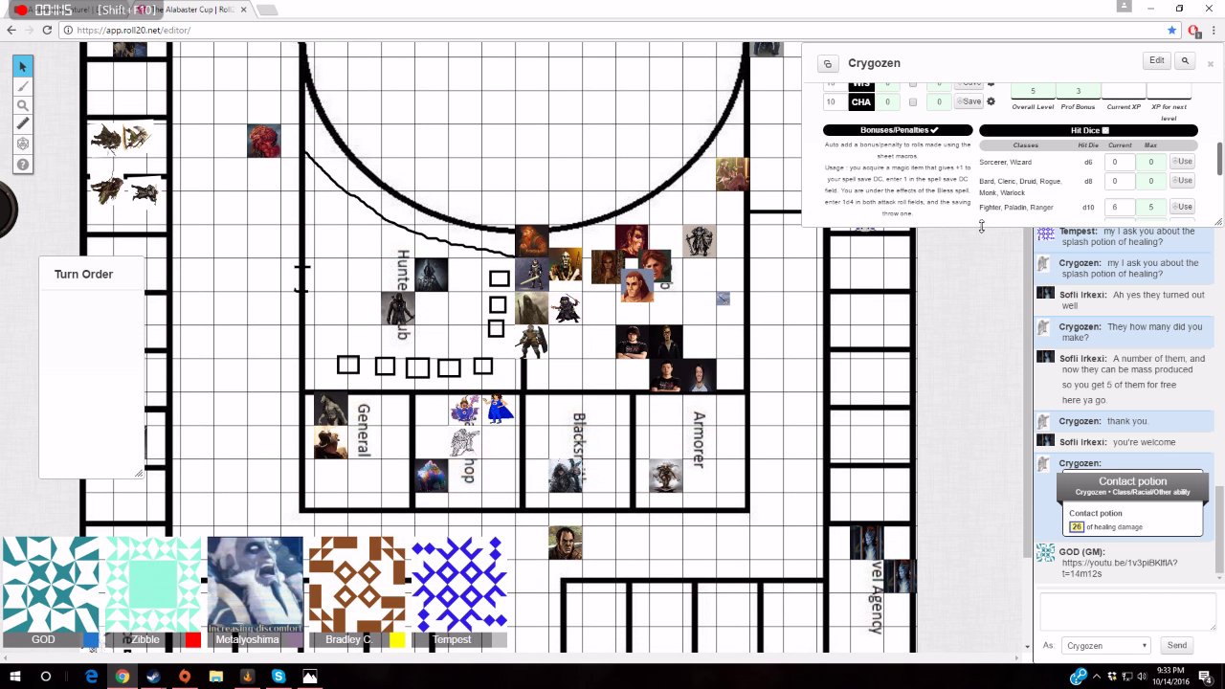
Make Crygozen's sheet window taller to show its bonuses and Hit Dice sections
mouse_move(981, 226)
mouse_down()
mouse_move(983, 267)
mouse_move(981, 226)
mouse_up()
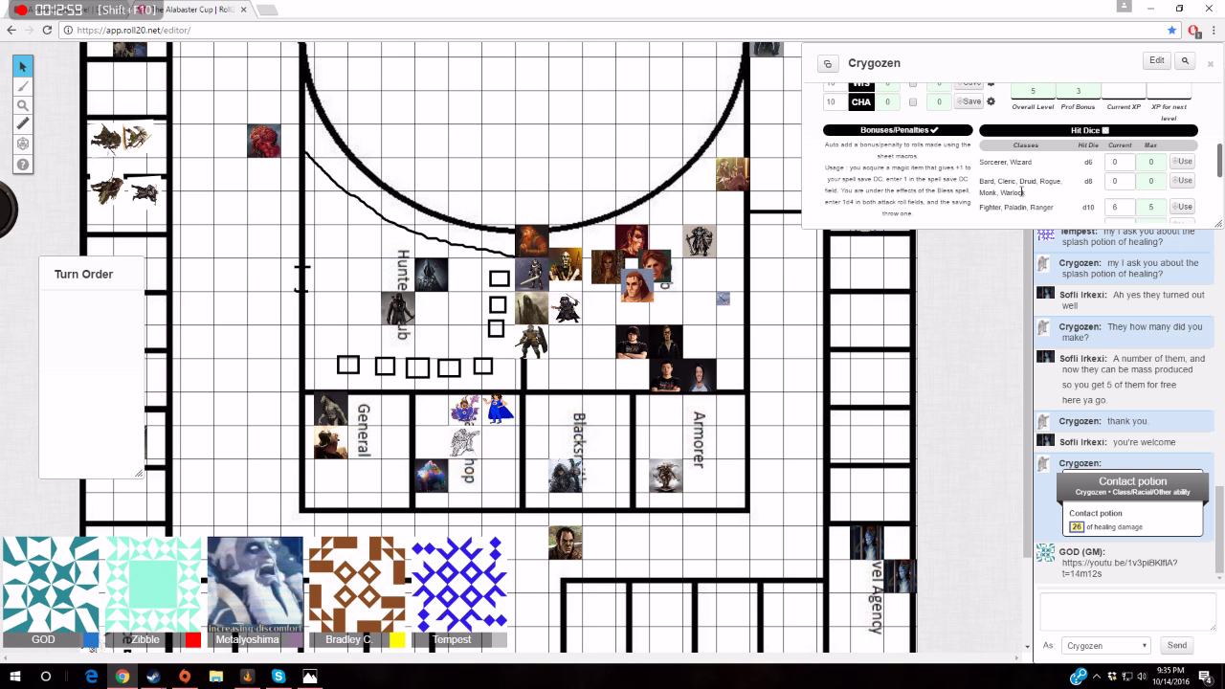
scroll(1086, 177, up, 5)
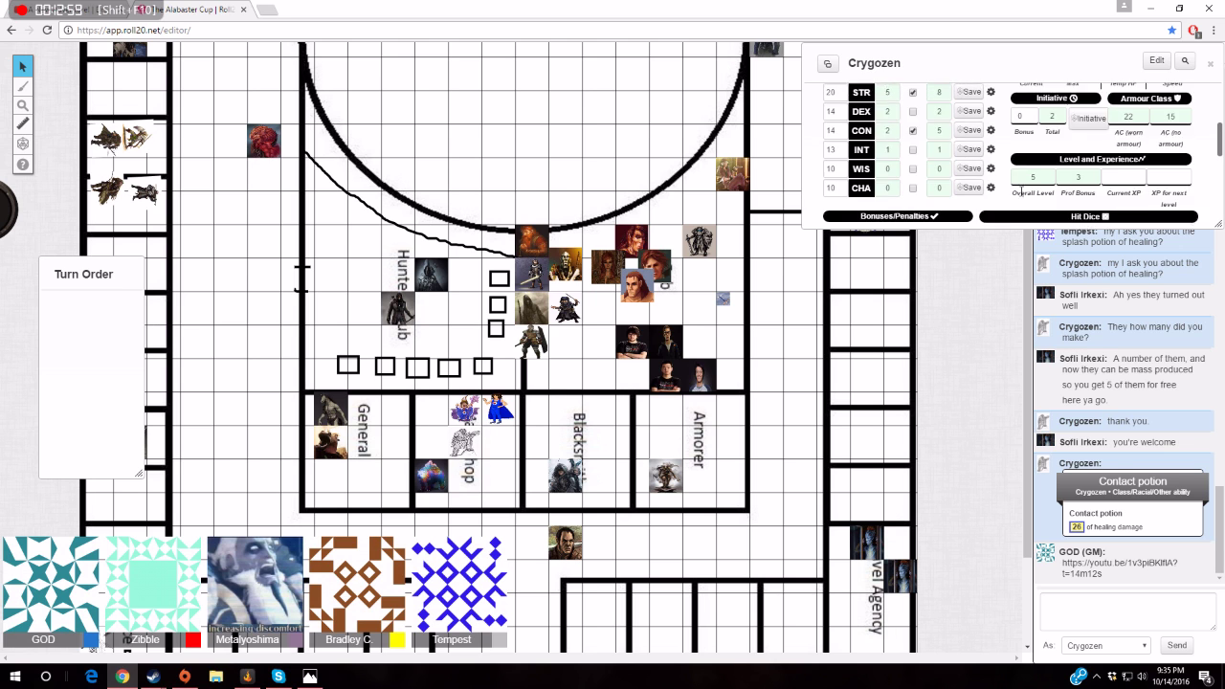
Post Crygozen's chat request 'can I have some ice bomb potions please?', removing 'more fire'
click(1146, 608)
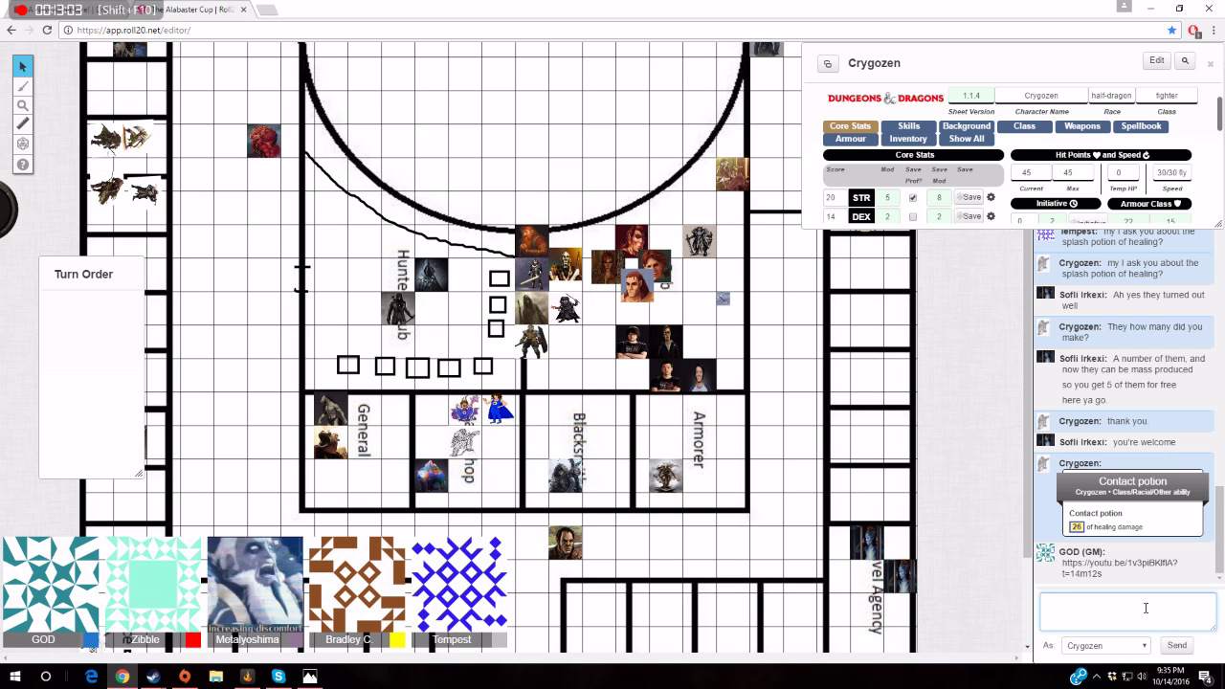
text(can I )
text(have )
text(som)
text(e )
text(mor)
text(e fire )
text(bo)
text(po)
text(t)
text(ions )
text(plea)
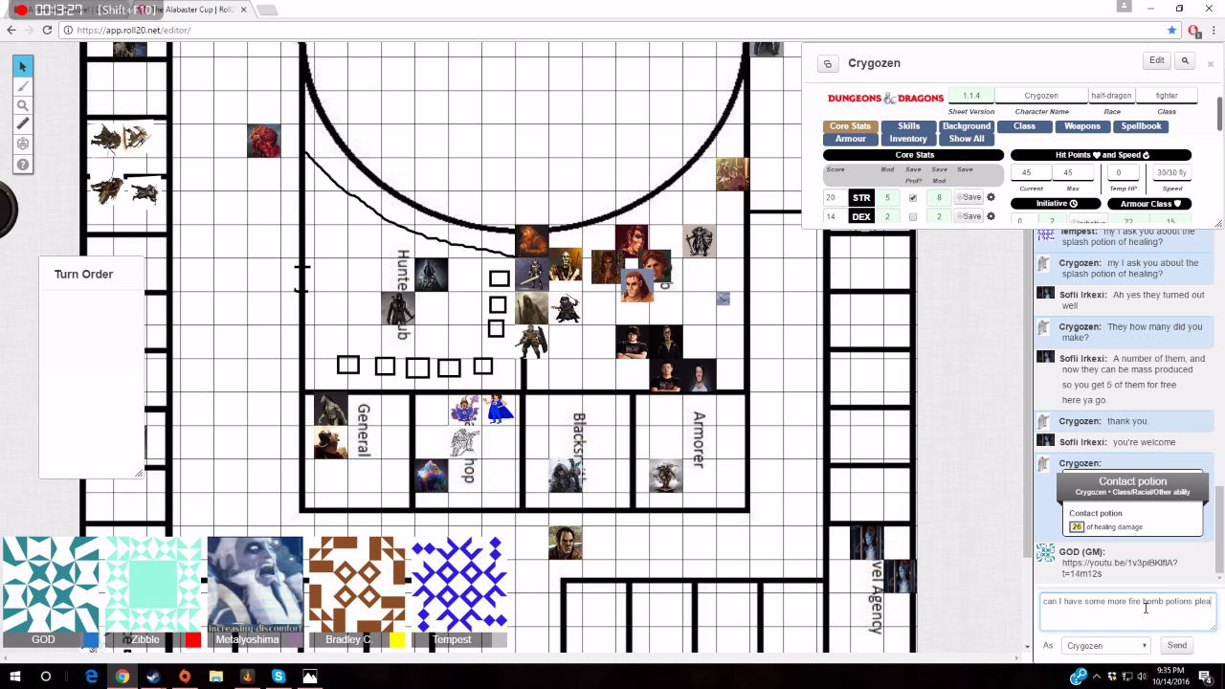
text(se?)
key(BackSpace)
key(BackSpace)
key(BackSpace)
key(BackSpace)
key(BackSpace)
key(BackSpace)
key(BackSpace)
key(BackSpace)
key(BackSpace)
text(ic)
text(e)
key(Return)
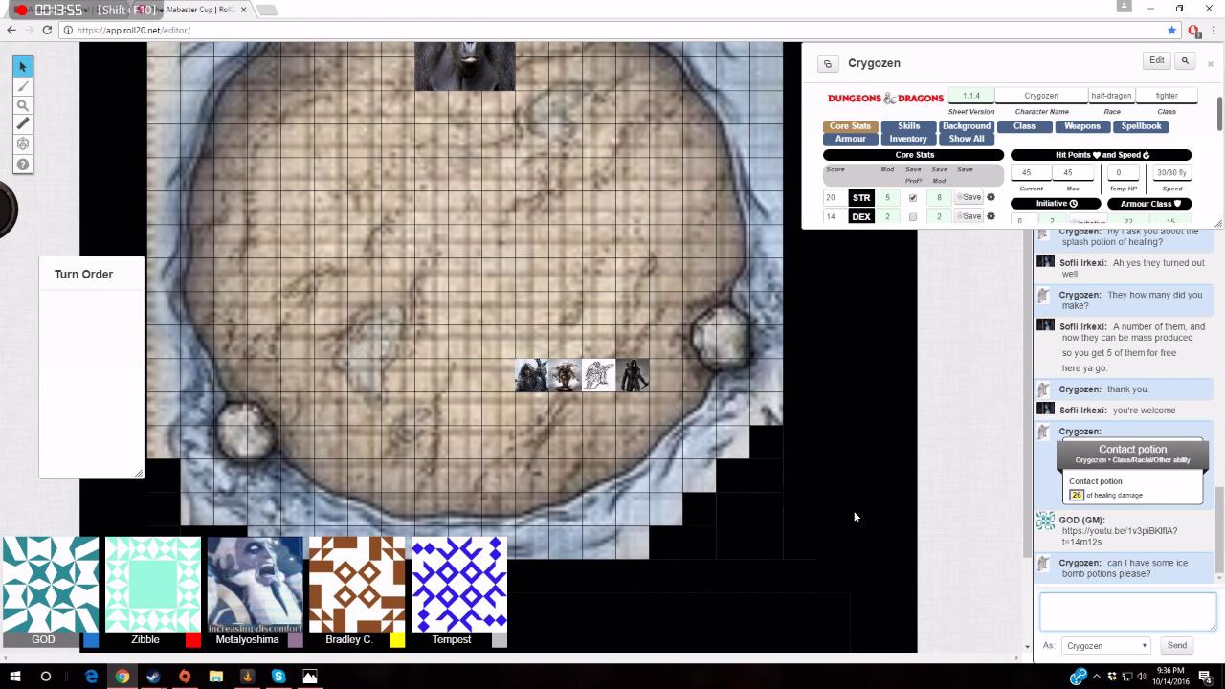
scroll(852, 505, up, 1)
scroll(852, 504, up, 1)
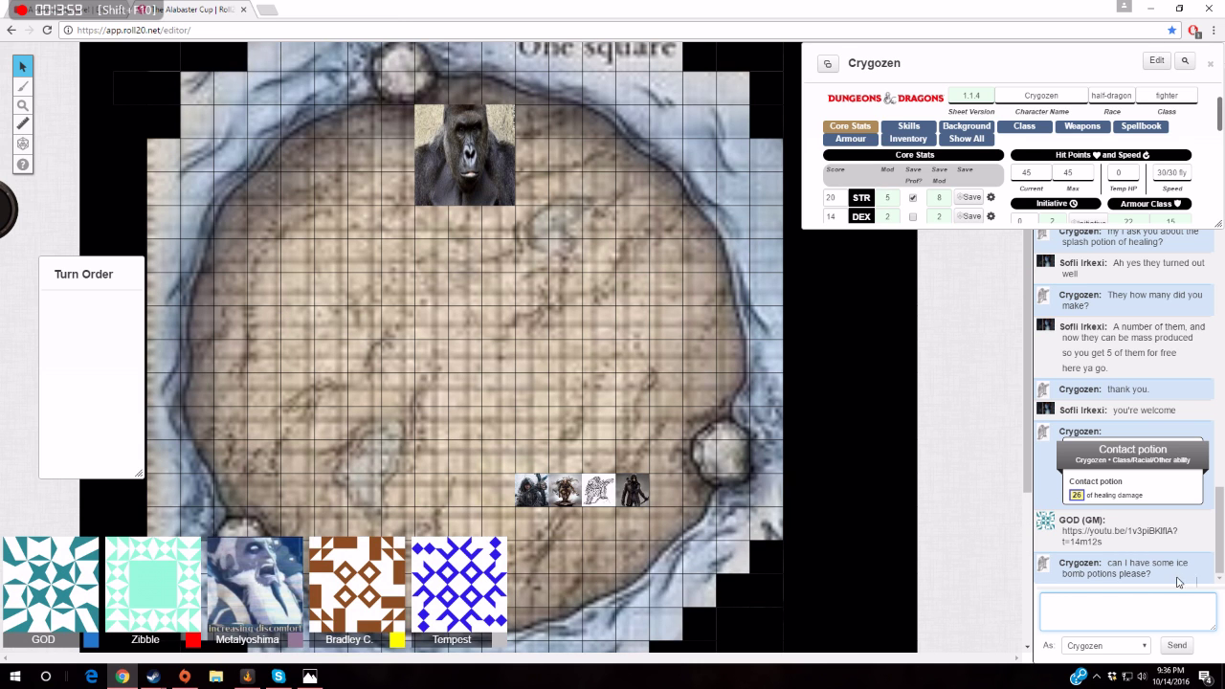
Extend Crygozen's sheet window downward to reveal the Initiative and CON rows
click(1115, 609)
drag(956, 227, 956, 229)
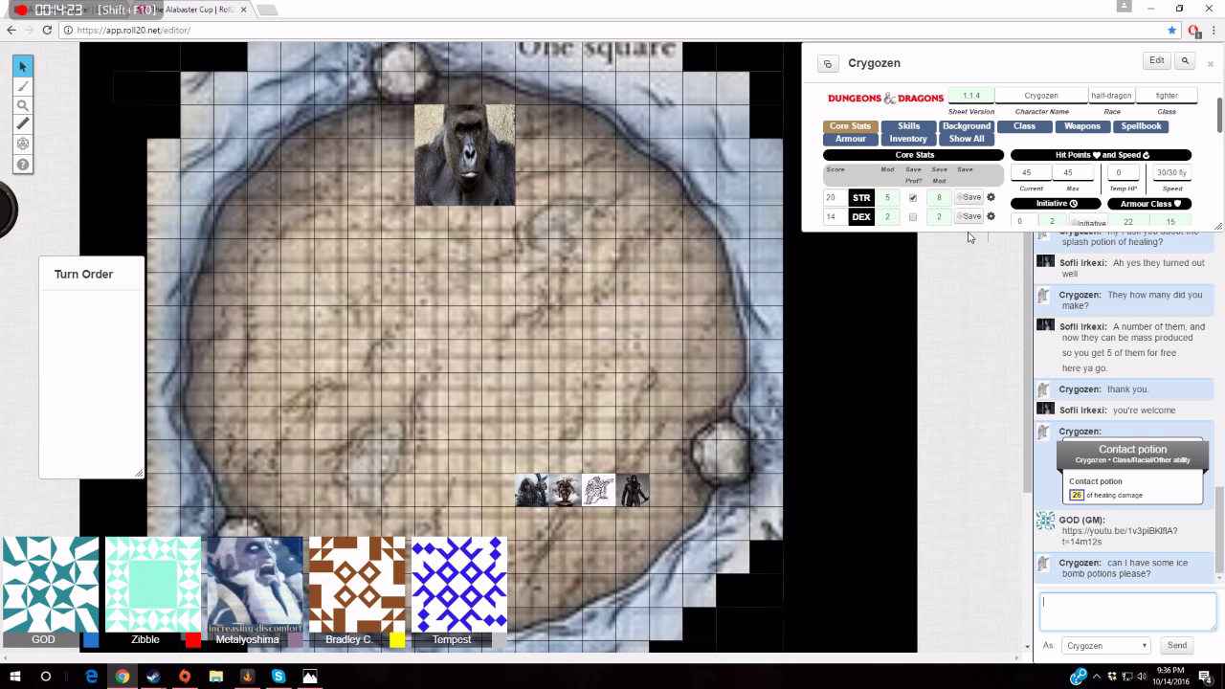
drag(968, 231, 968, 297)
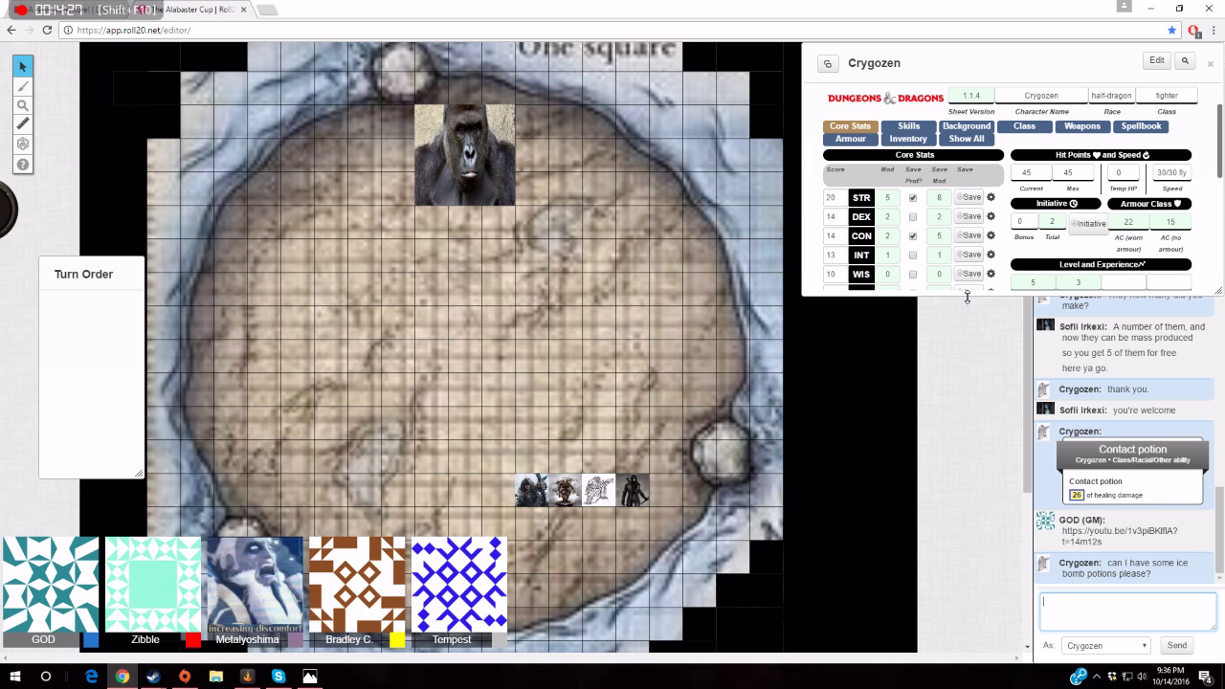
click(920, 133)
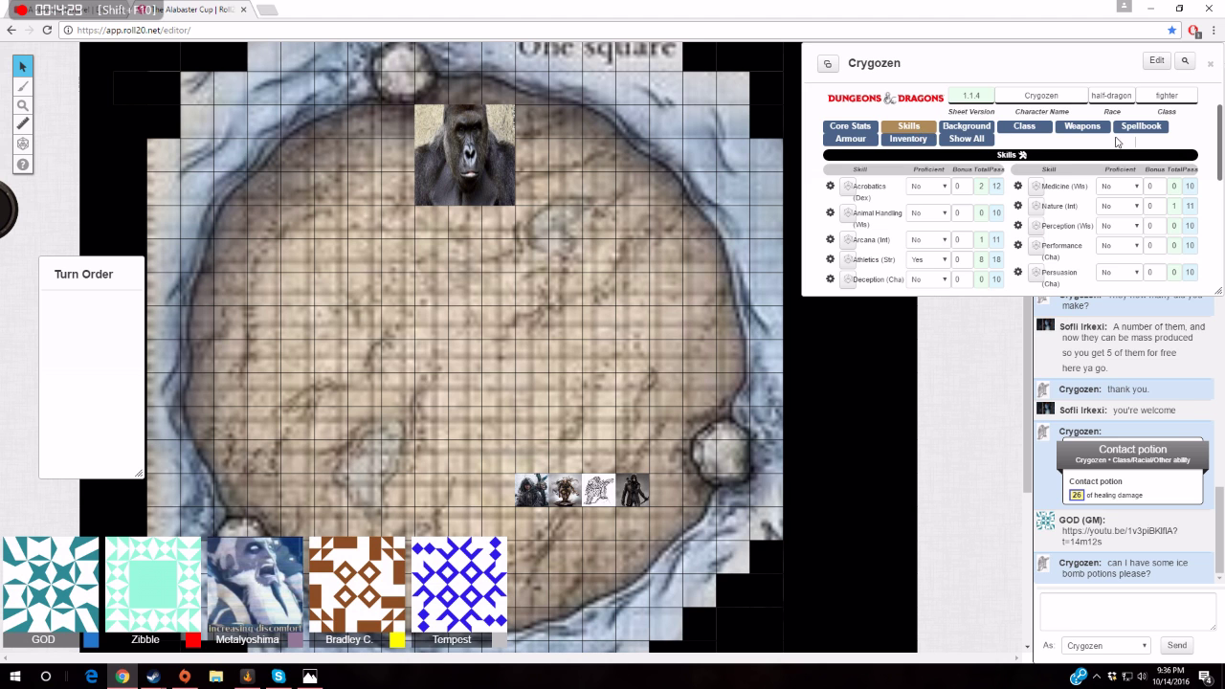
click(1026, 128)
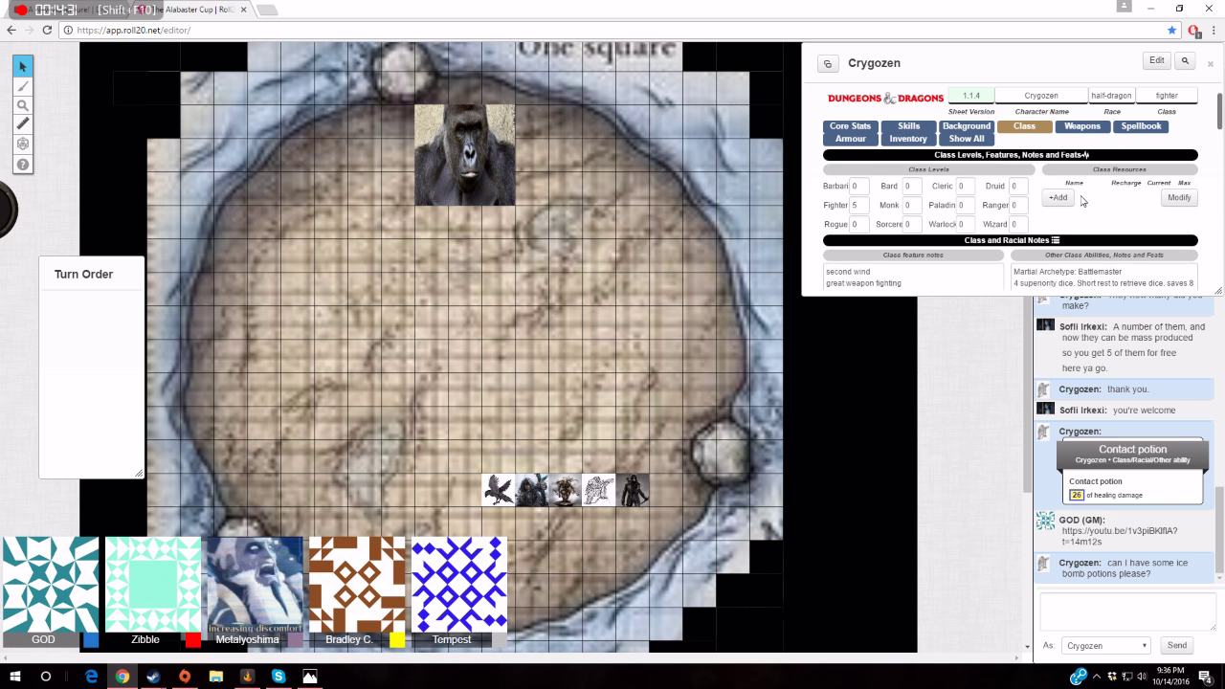
scroll(1075, 239, down, 2)
scroll(1075, 239, down, 3)
scroll(1075, 239, down, 2)
scroll(1075, 239, down, 2)
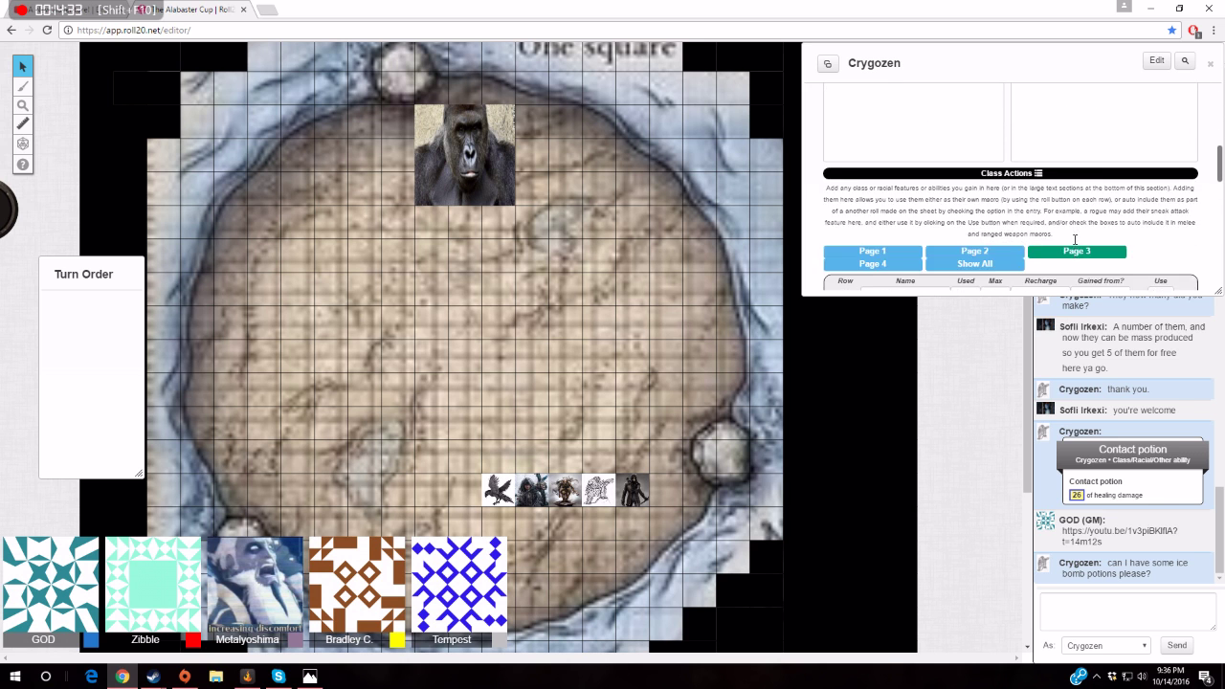
scroll(1075, 239, down, 3)
scroll(1075, 244, down, 2)
scroll(1075, 244, up, 2)
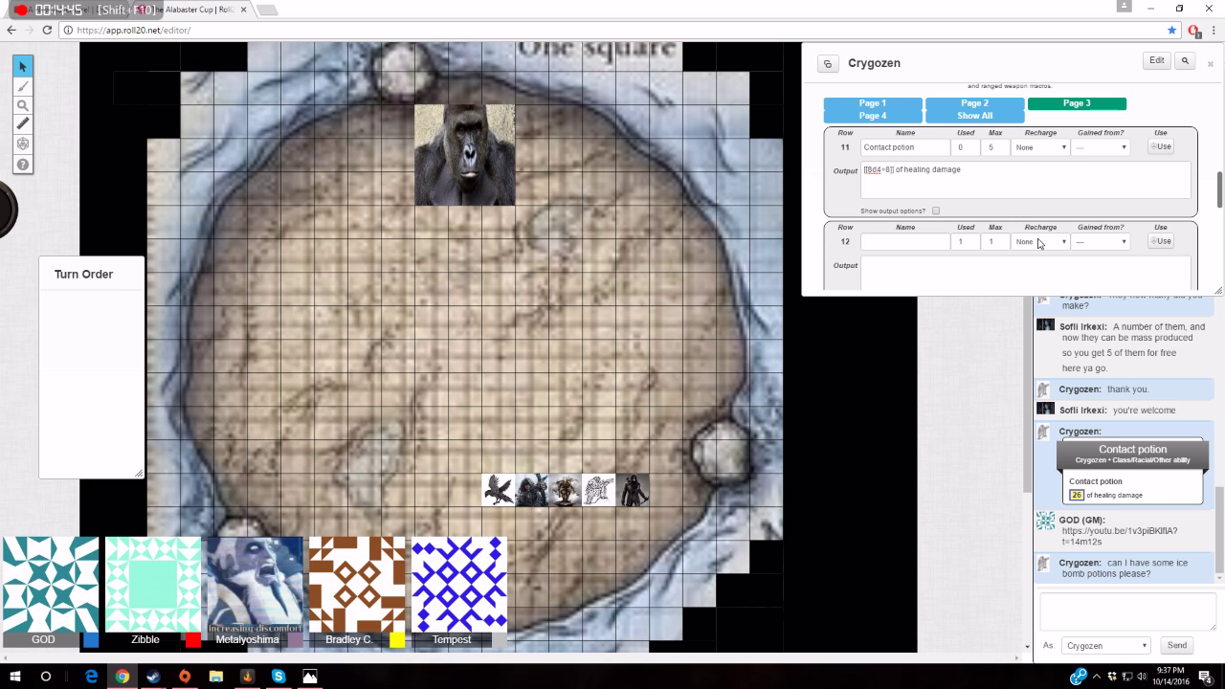
scroll(990, 137, up, 5)
scroll(938, 153, up, 5)
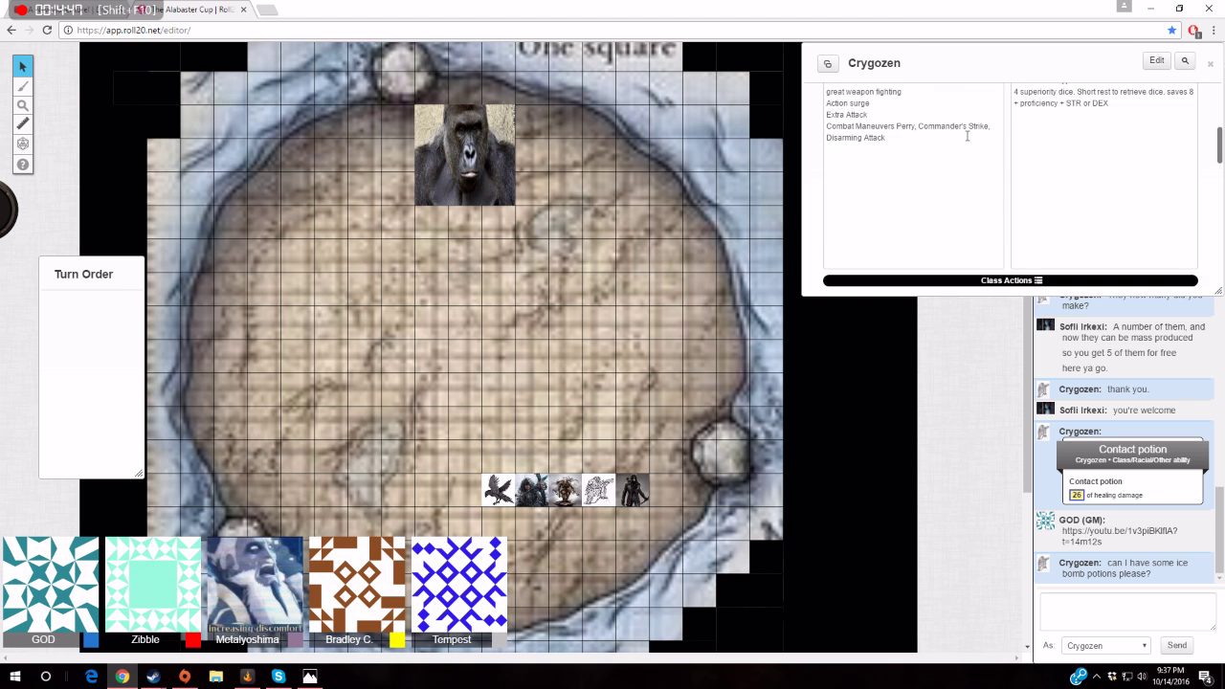
scroll(868, 174, up, 3)
click(854, 129)
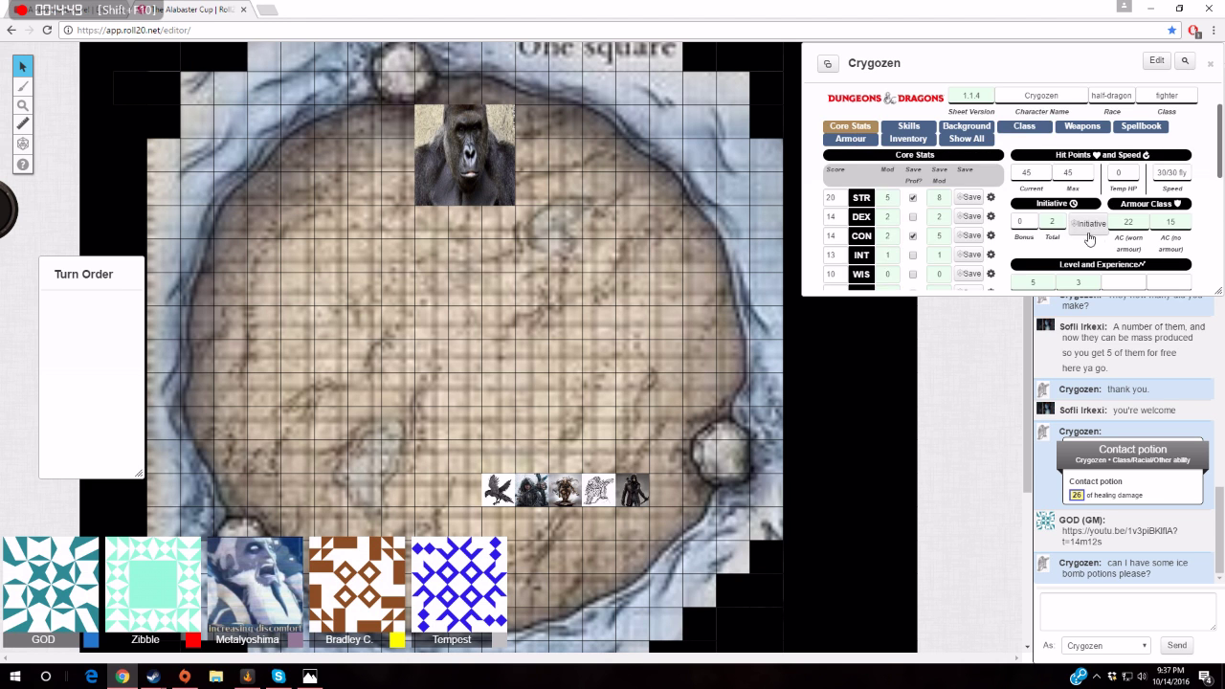
scroll(1089, 218, down, 1)
Select Crygozen's token and roll initiative, entering the turn order at 20
click(1087, 162)
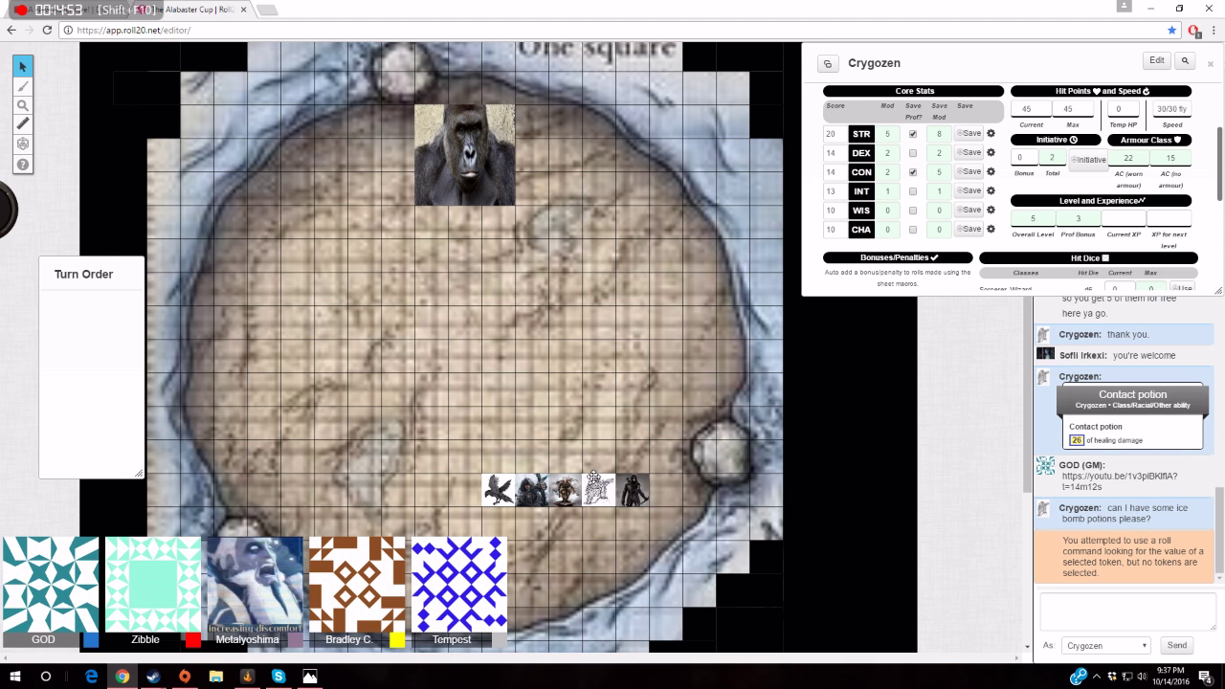
click(595, 483)
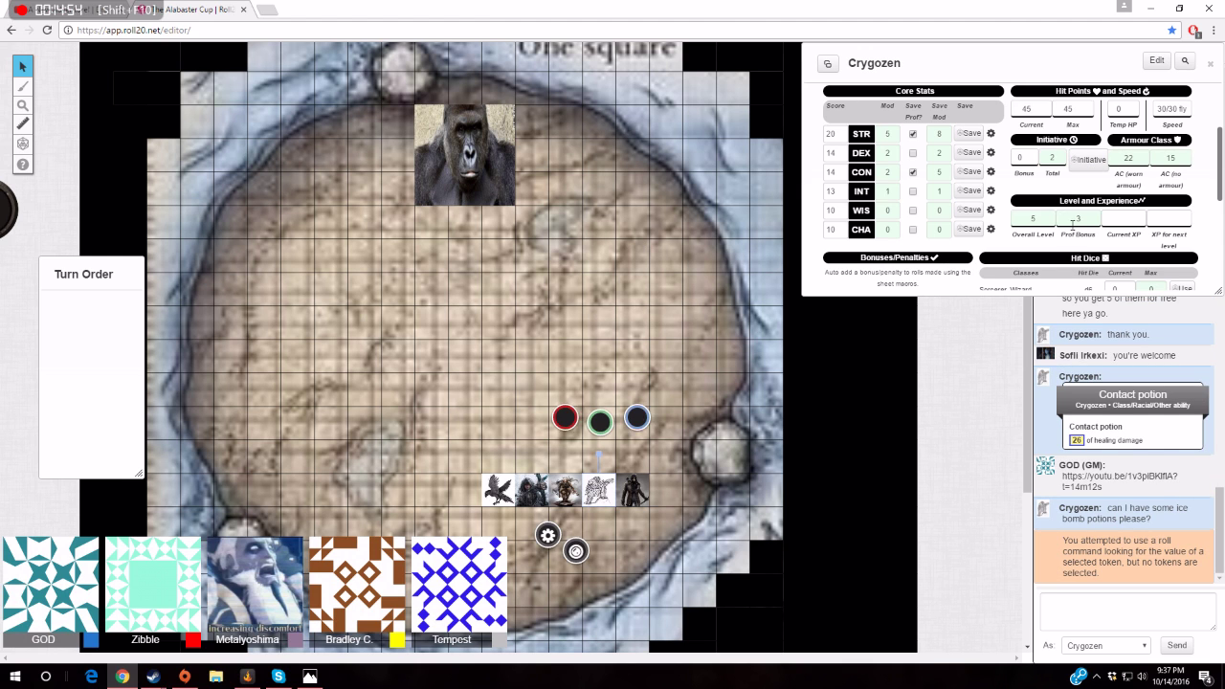
click(1092, 164)
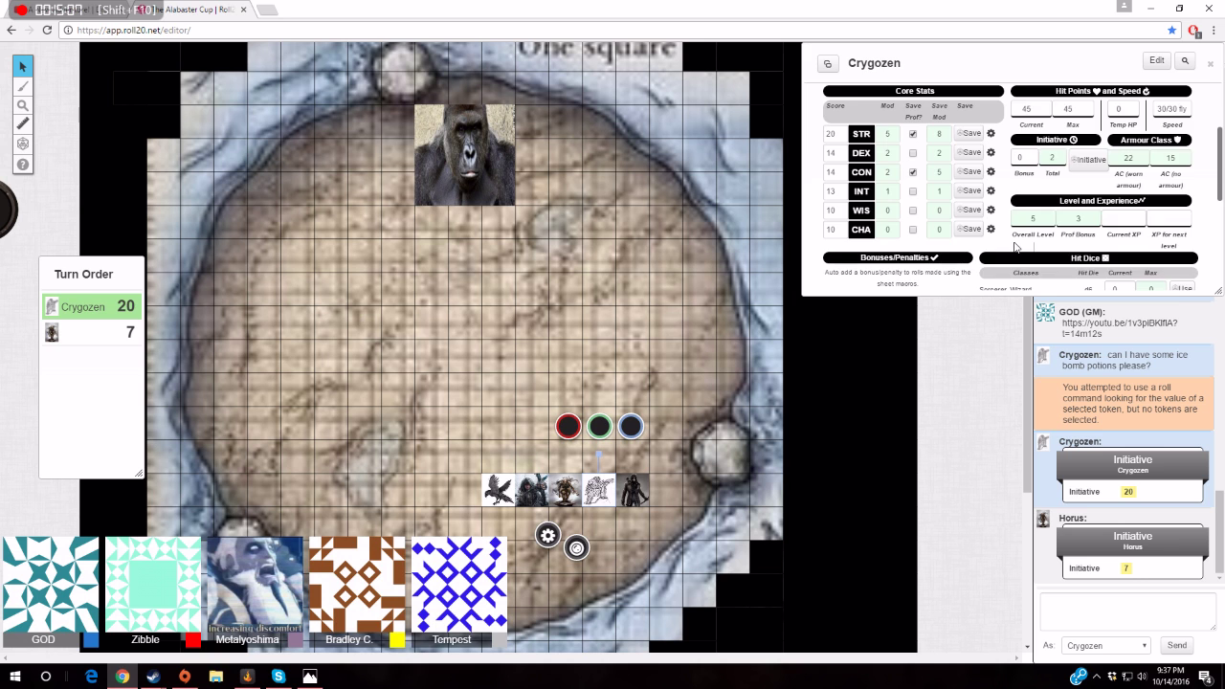
scroll(1017, 247, up, 2)
scroll(1016, 246, up, 1)
scroll(1016, 247, up, 1)
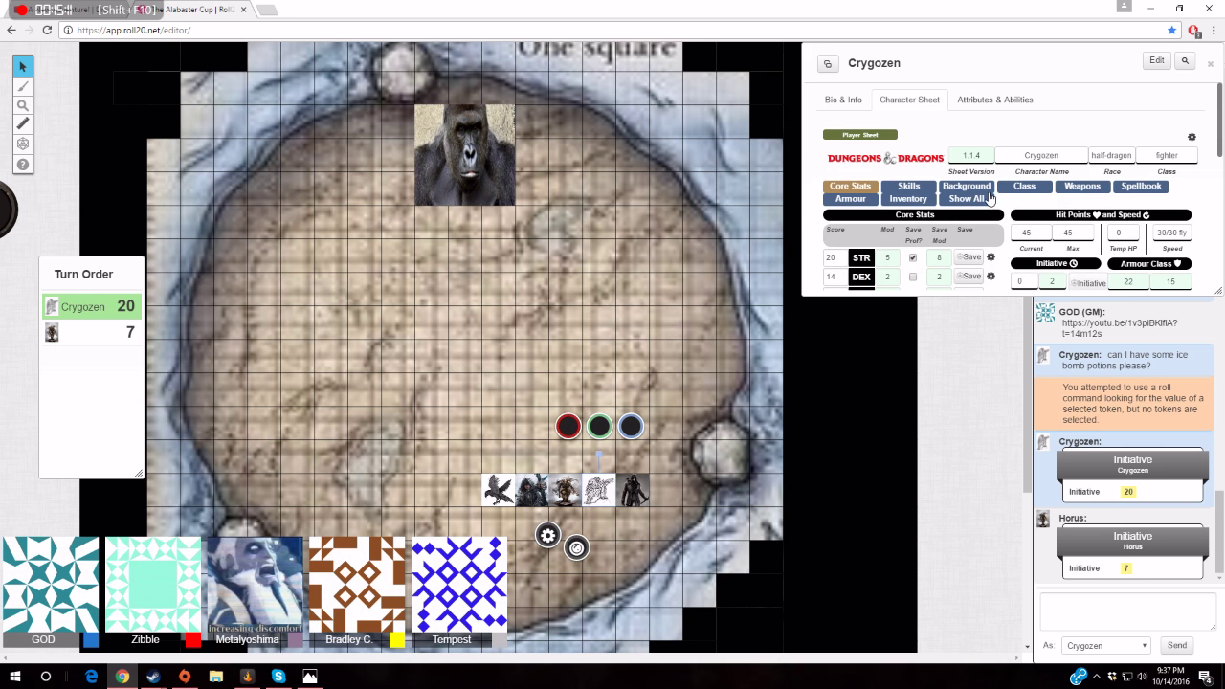
Show the Weapons tab on Crygozen's sheet and adjust the audio volume
click(1089, 192)
scroll(1067, 216, down, 3)
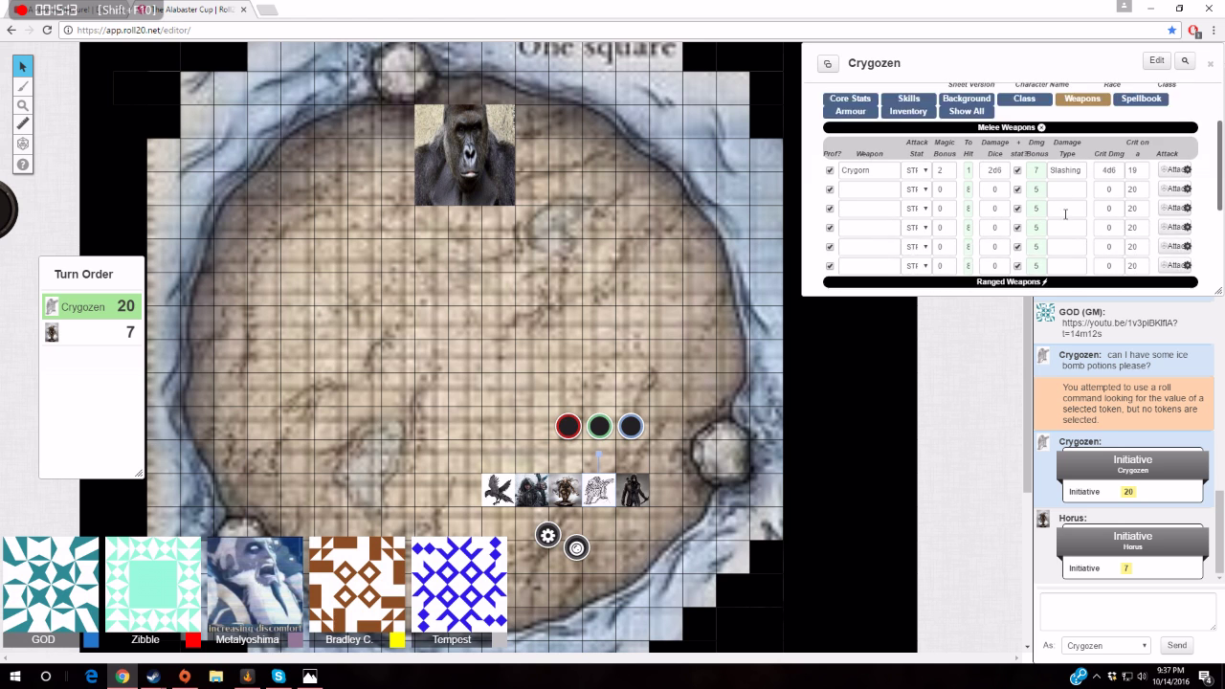
scroll(1062, 224, down, 1)
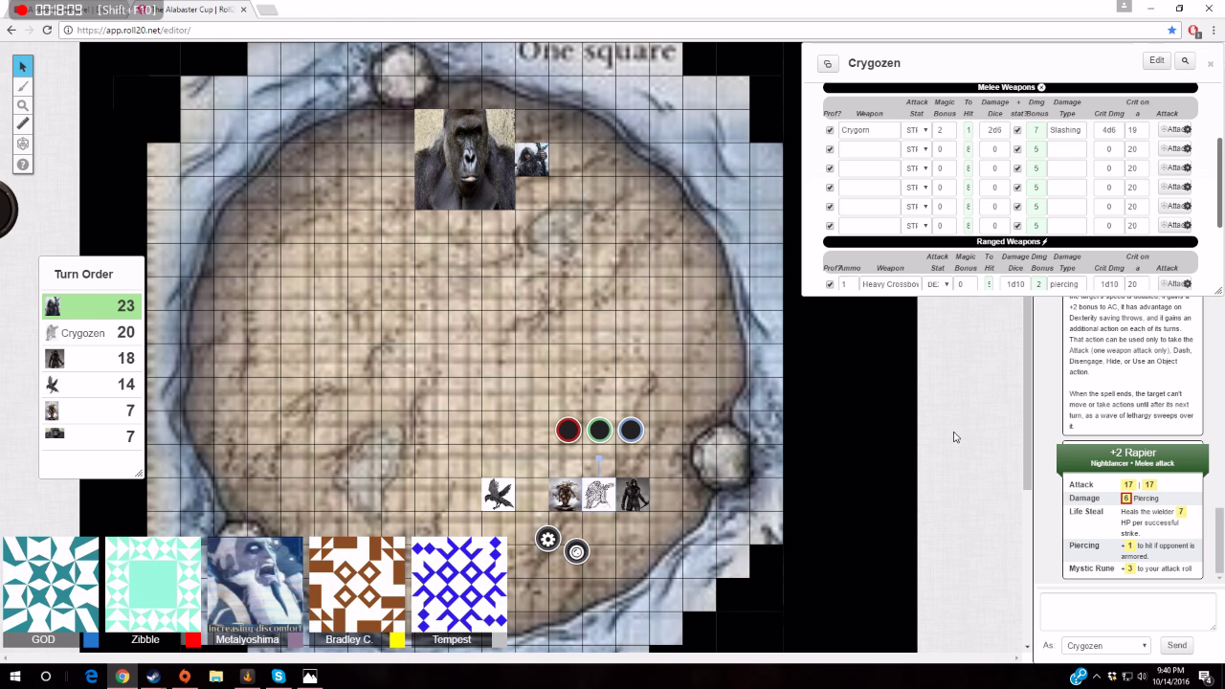
key(XF86AudioLowerVolume)
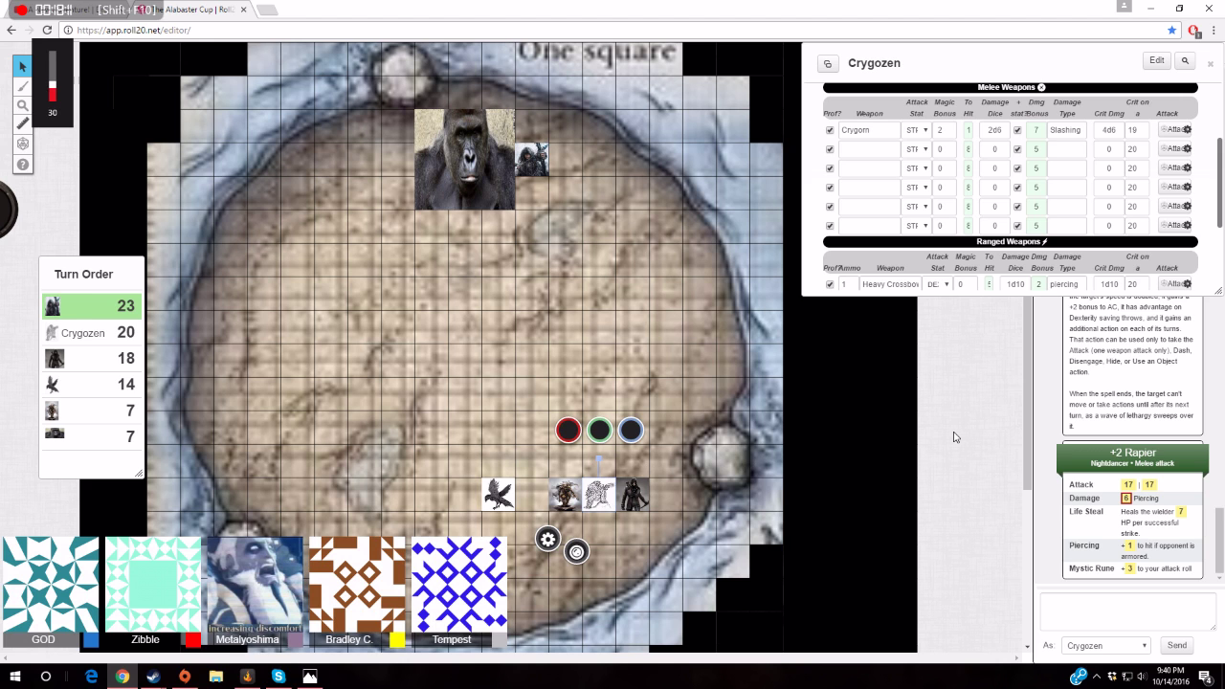
key(XF86AudioLowerVolume)
key(XF86AudioLowerVolume)
key(XF86AudioRaiseVolume)
key(XF86AudioRaiseVolume)
key(XF86AudioRaiseVolume)
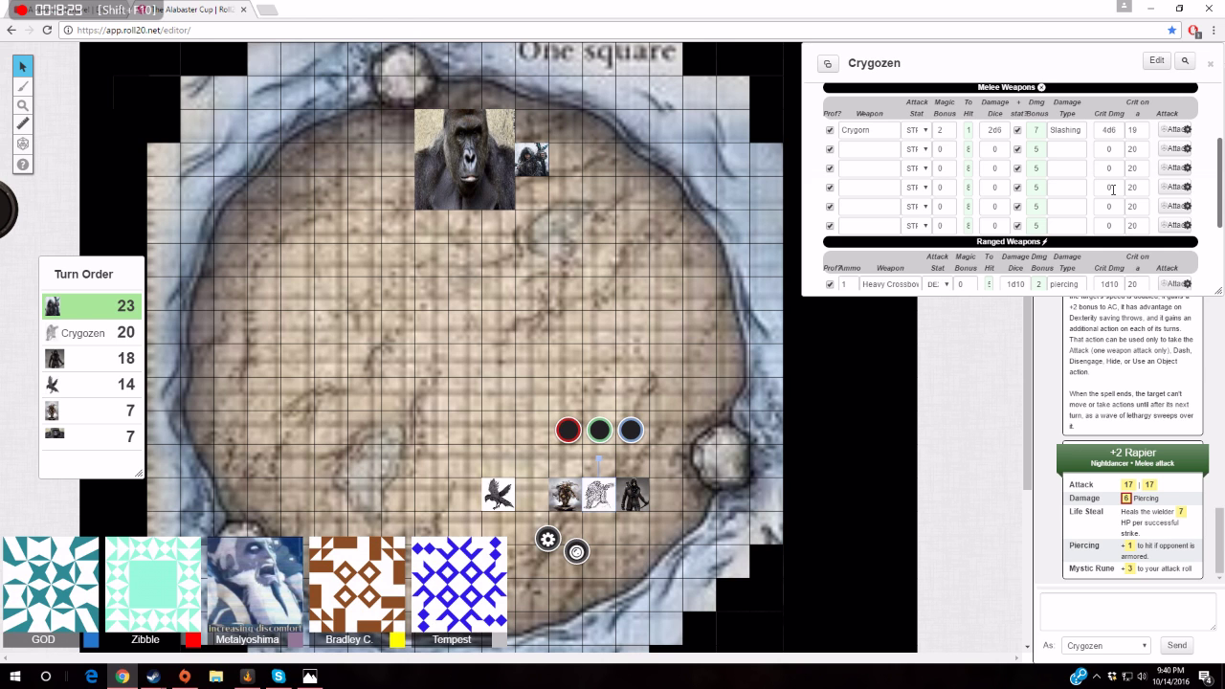
scroll(1142, 150, up, 3)
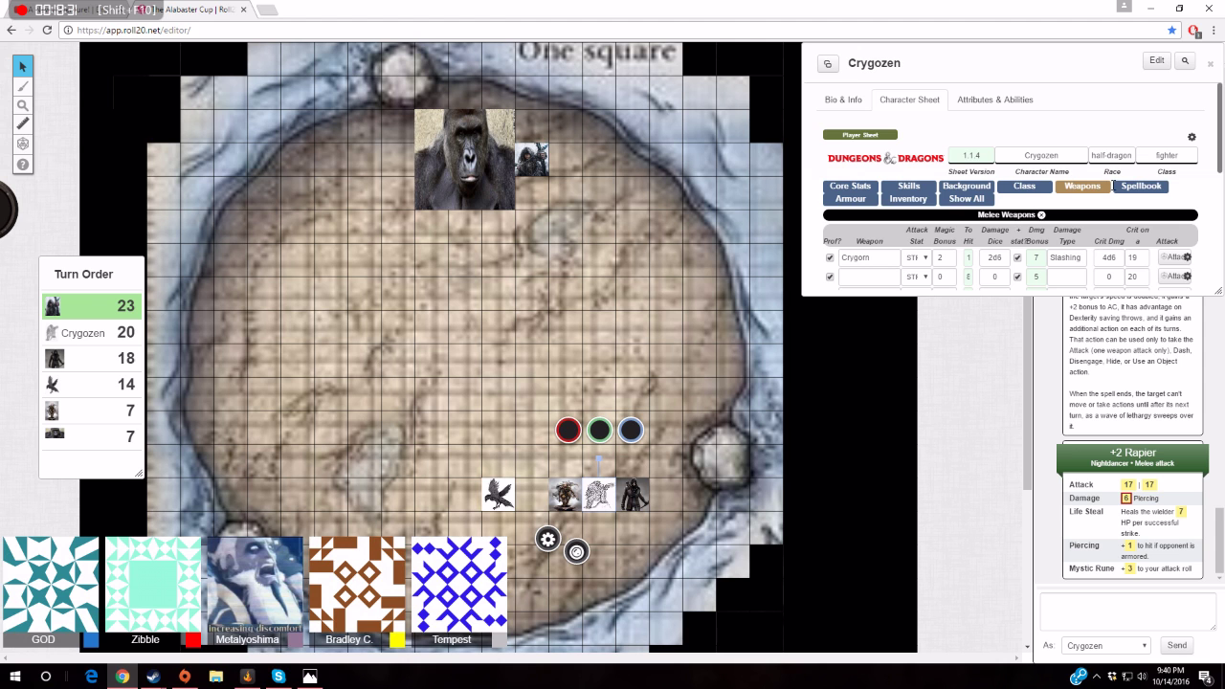
Show Page 2 of Crygozen's Class tab action resources
click(1024, 188)
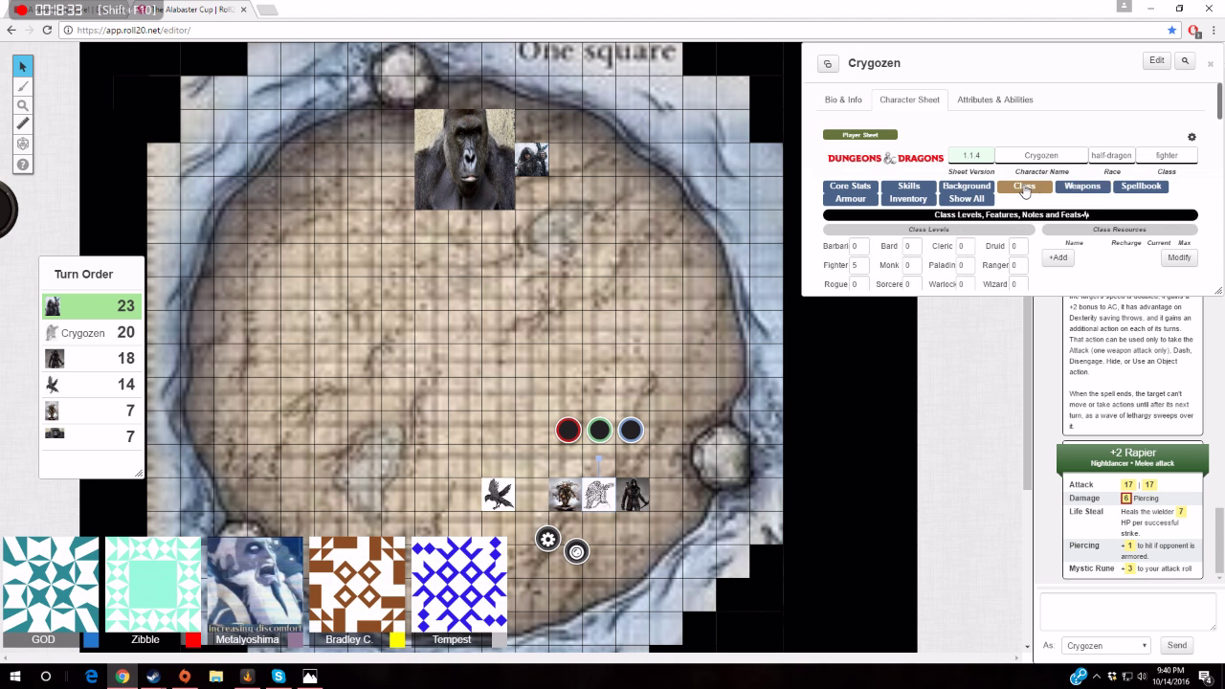
scroll(1001, 192, down, 1)
scroll(1001, 192, down, 2)
scroll(1001, 193, down, 2)
scroll(1001, 192, down, 3)
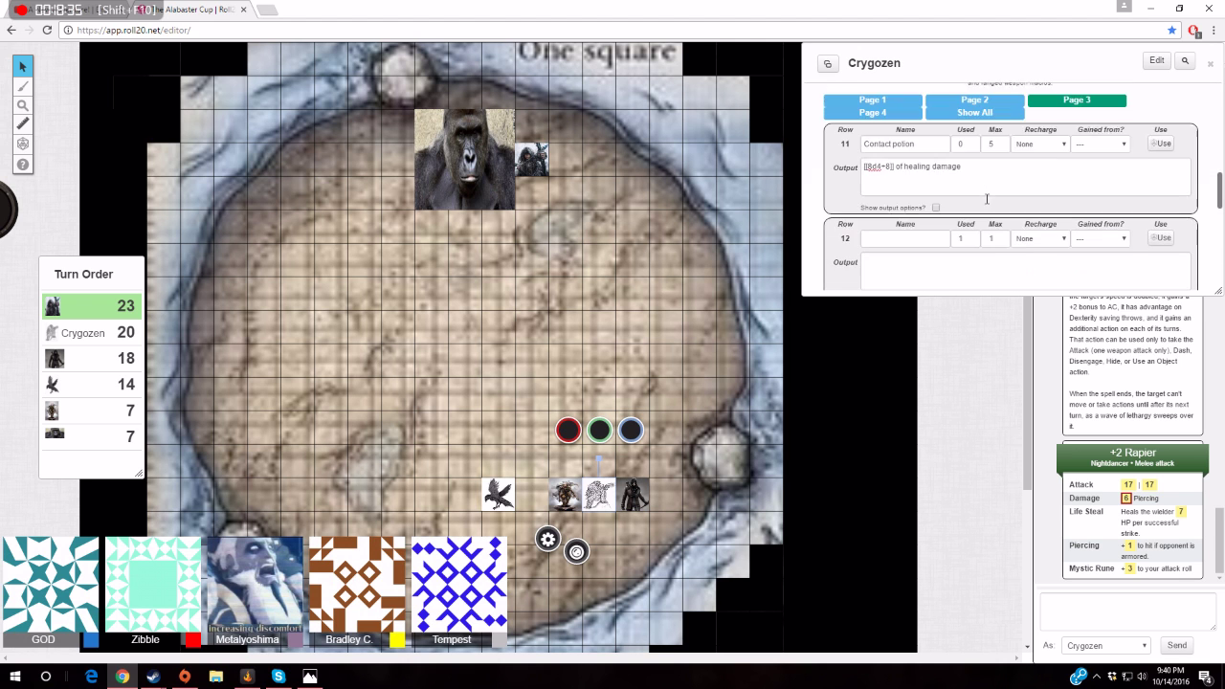
click(975, 99)
scroll(989, 143, down, 2)
scroll(989, 142, up, 1)
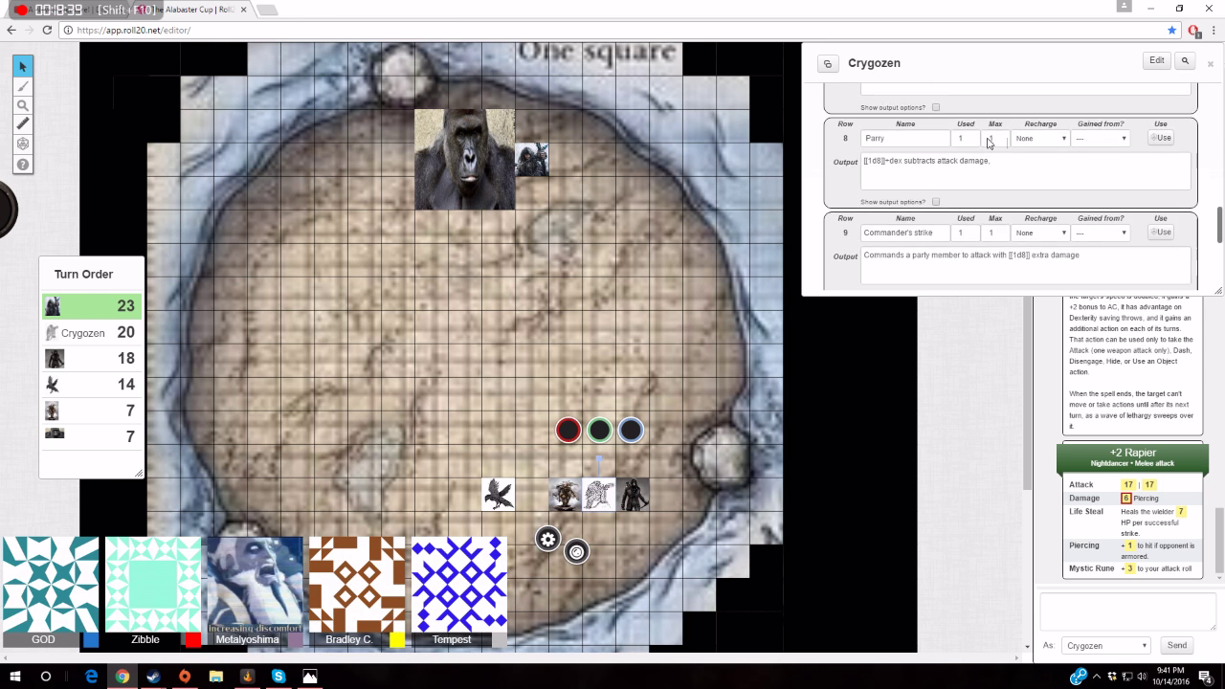
scroll(921, 143, up, 1)
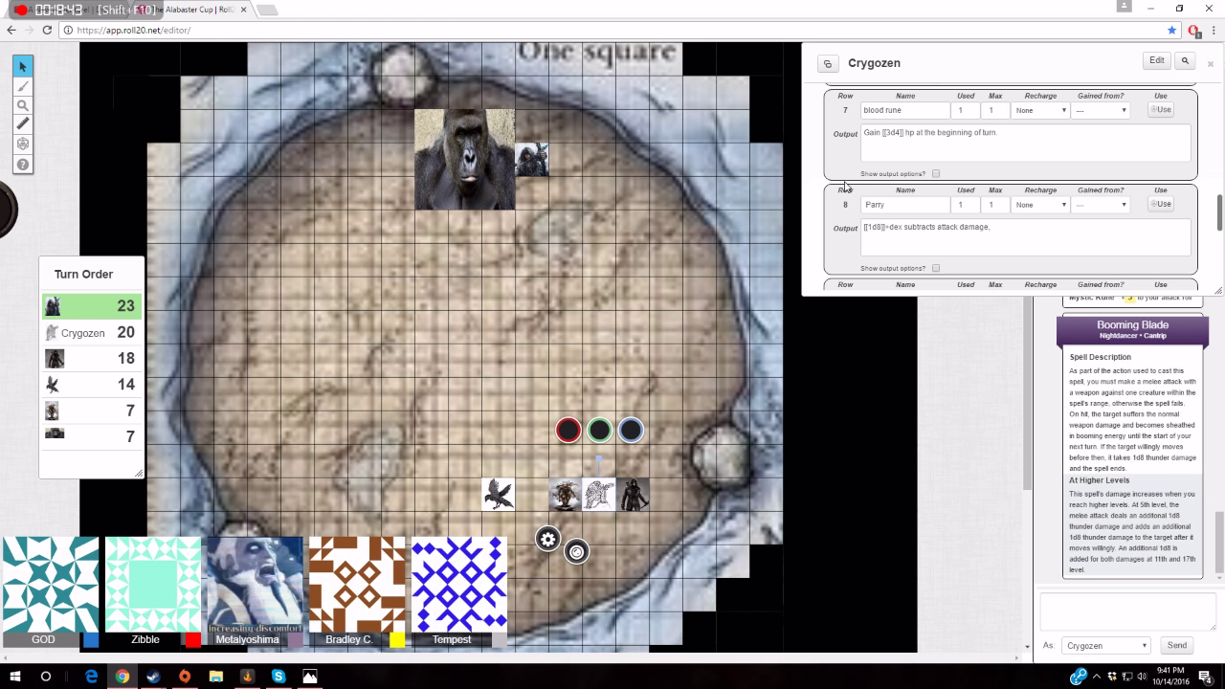
scroll(829, 188, down, 1)
scroll(828, 188, down, 2)
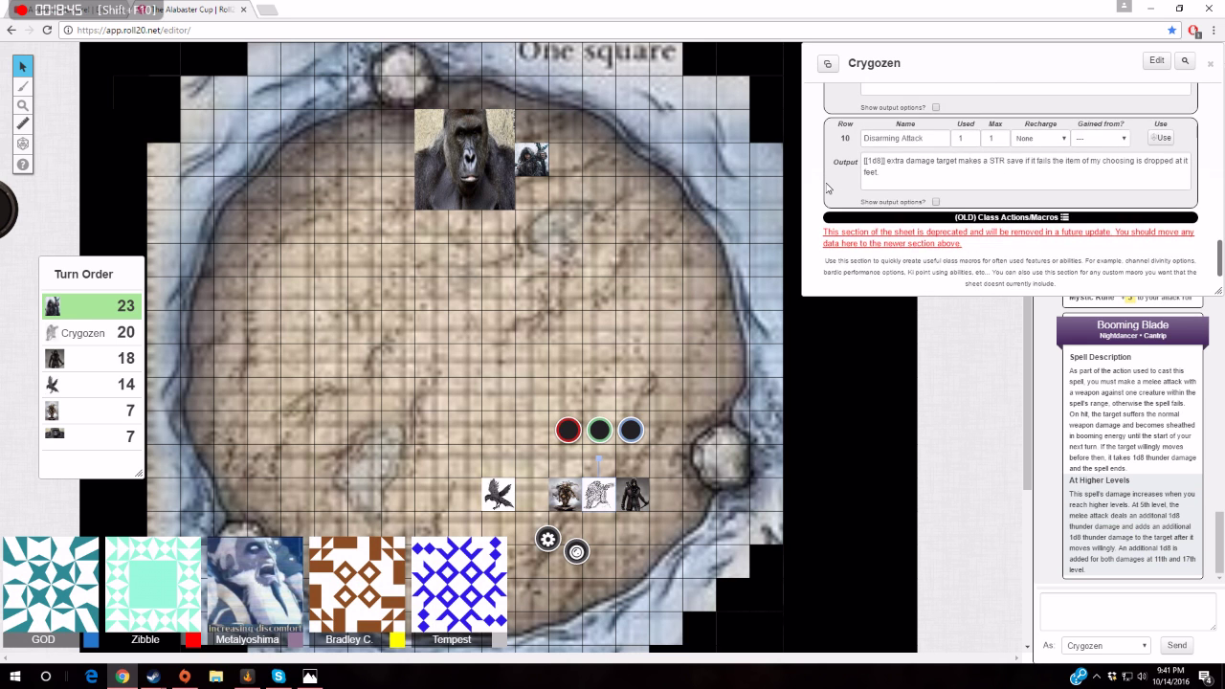
scroll(829, 189, up, 1)
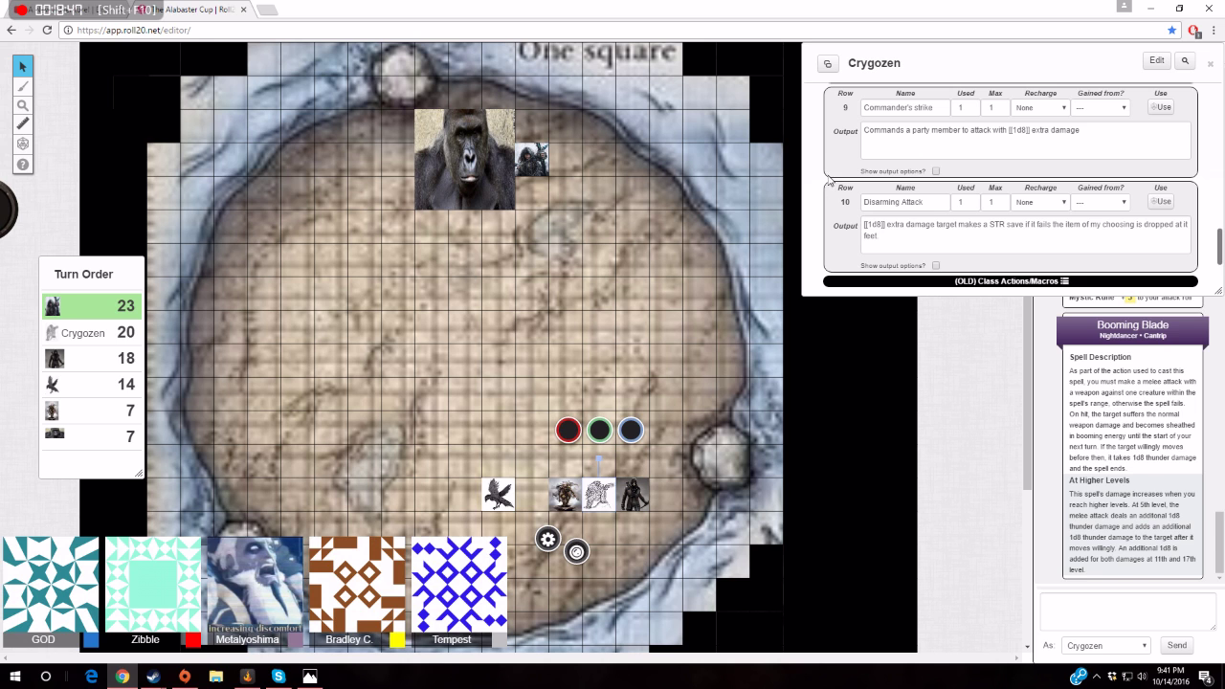
scroll(834, 170, up, 1)
scroll(835, 168, up, 1)
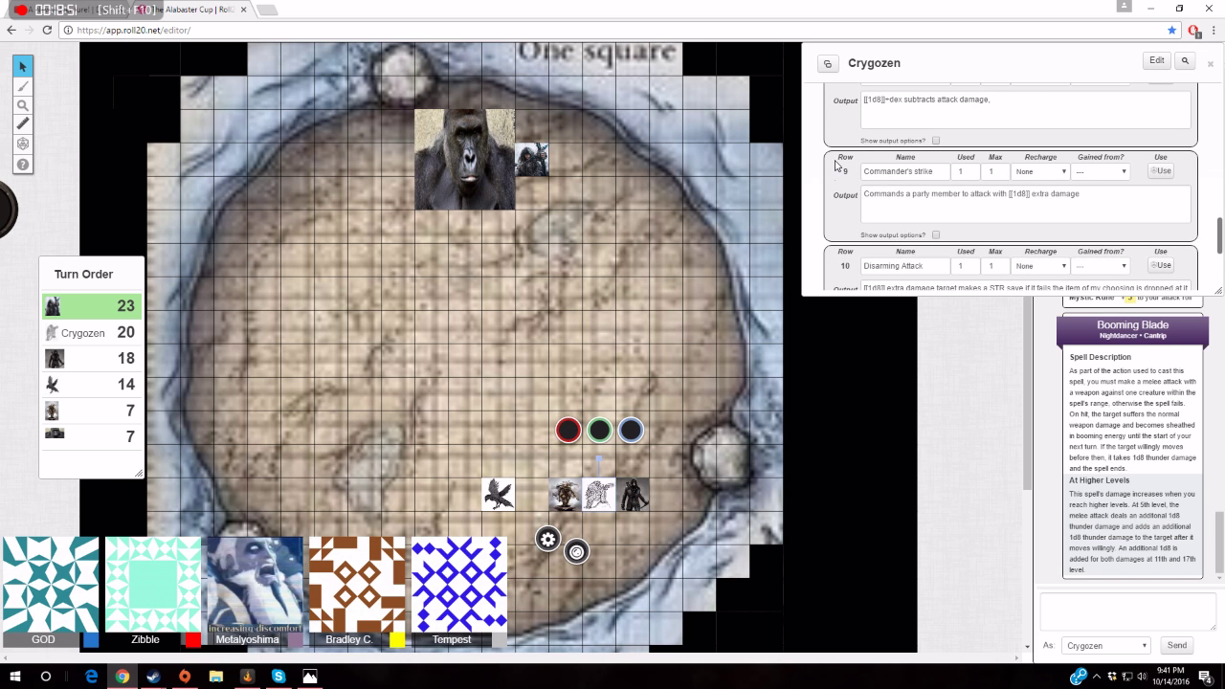
scroll(833, 168, down, 2)
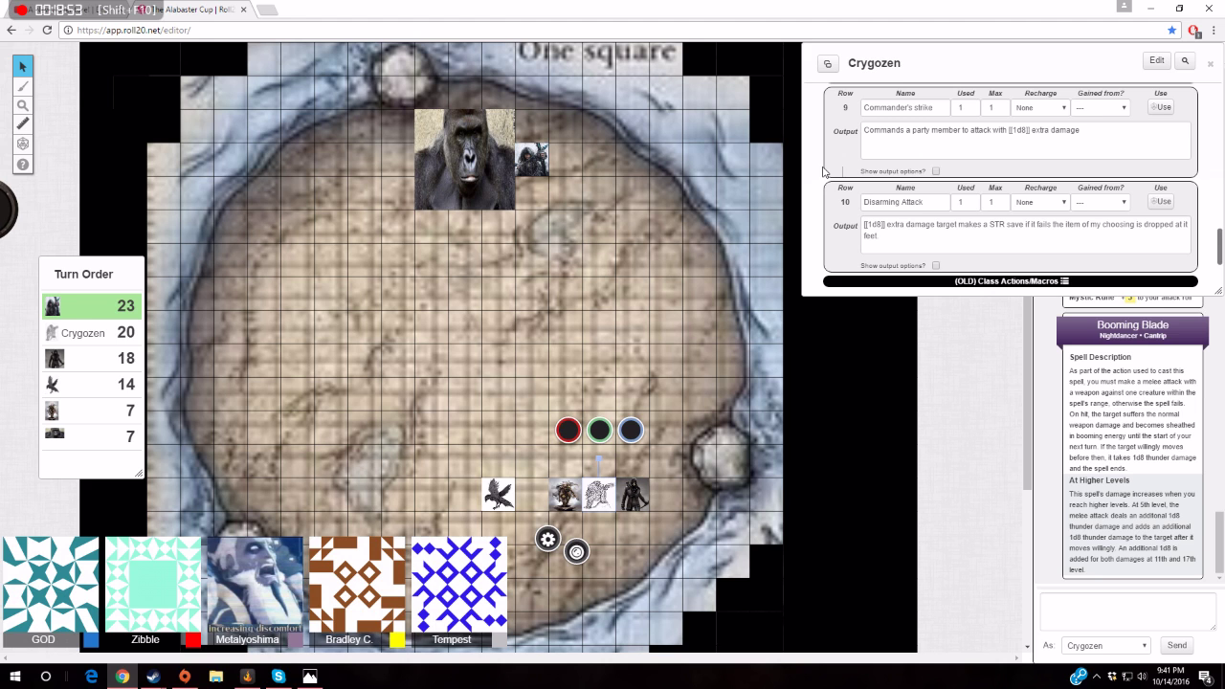
click(27, 124)
Measure 30 ft twice from the sketch-creature token toward the map top, then return to Select/Move
mouse_move(599, 495)
mouse_down()
mouse_move(487, 213)
mouse_move(536, 335)
mouse_up()
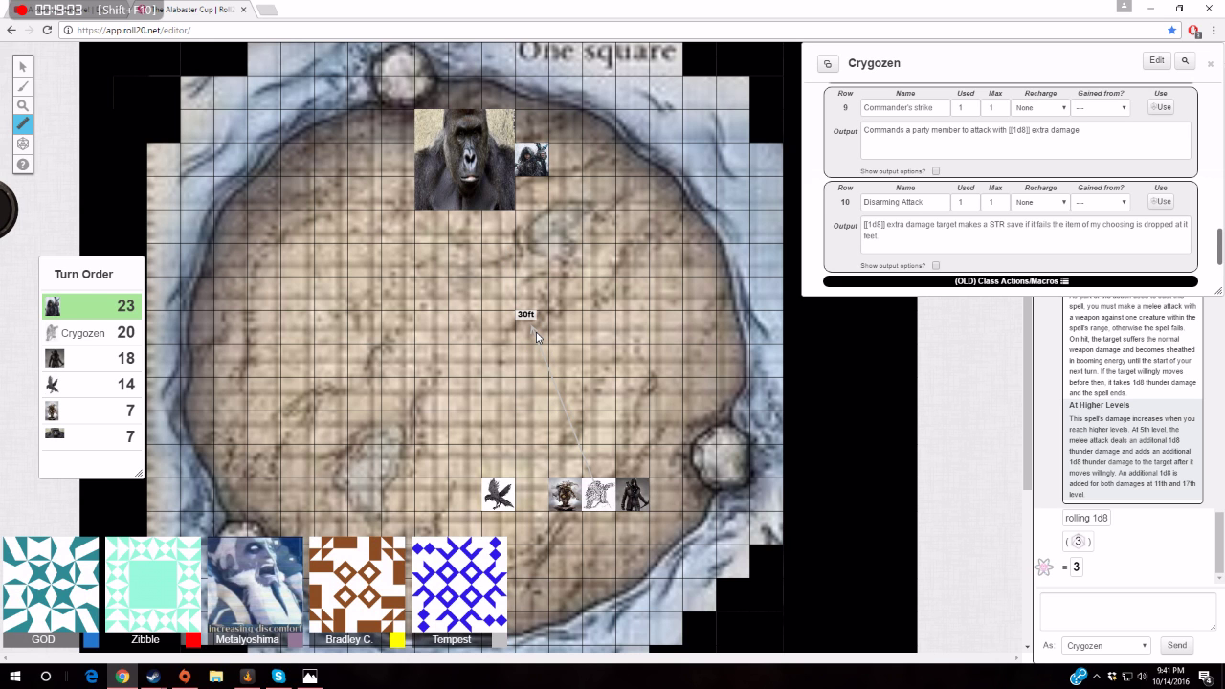
drag(536, 335, 566, 305)
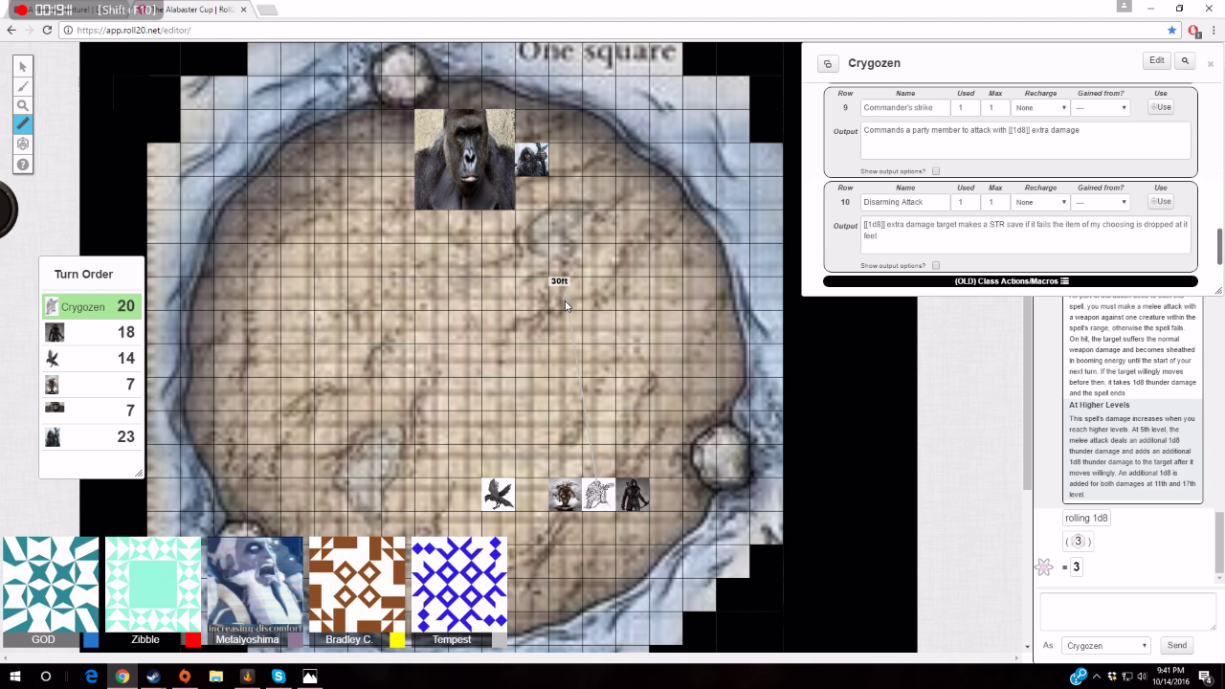
drag(564, 304, 564, 305)
scroll(1052, 239, up, 2)
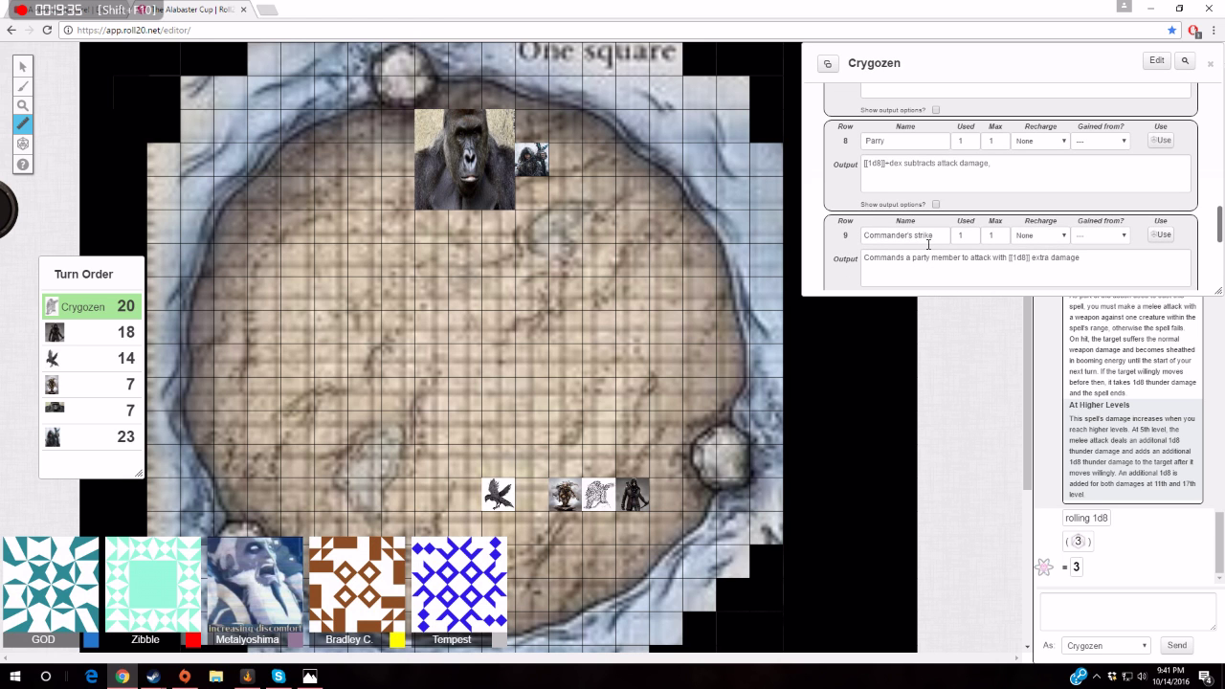
scroll(928, 245, down, 1)
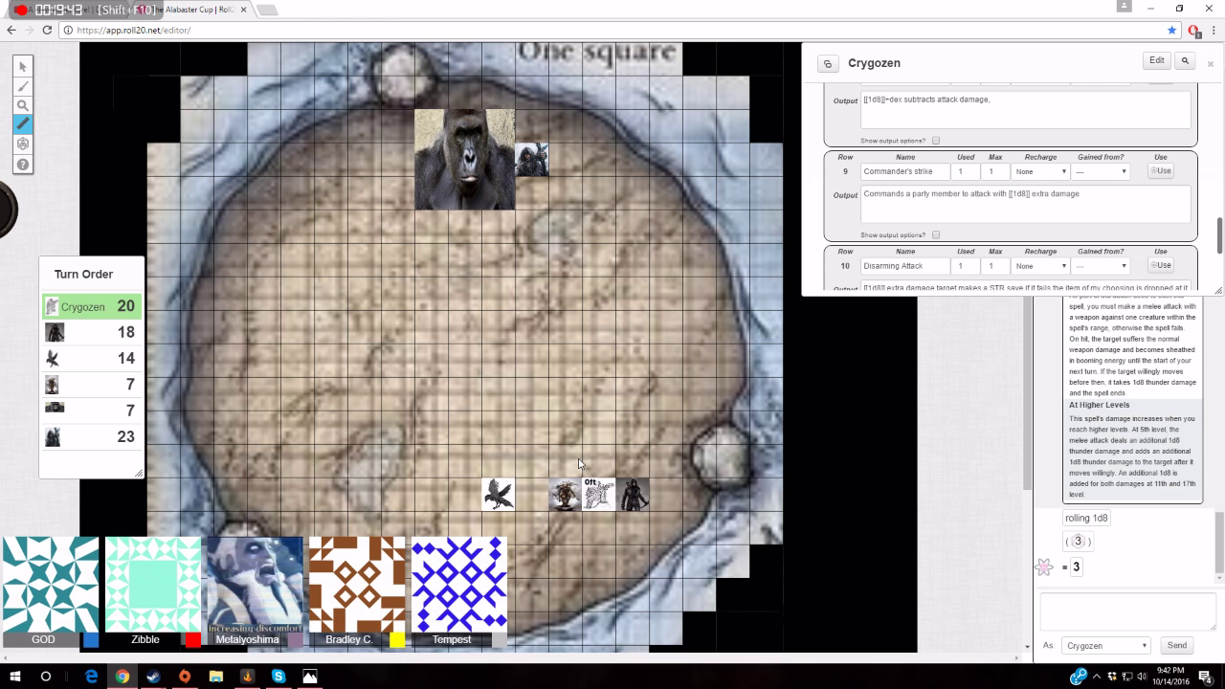
drag(578, 463, 566, 296)
drag(565, 297, 566, 296)
scroll(1059, 252, down, 3)
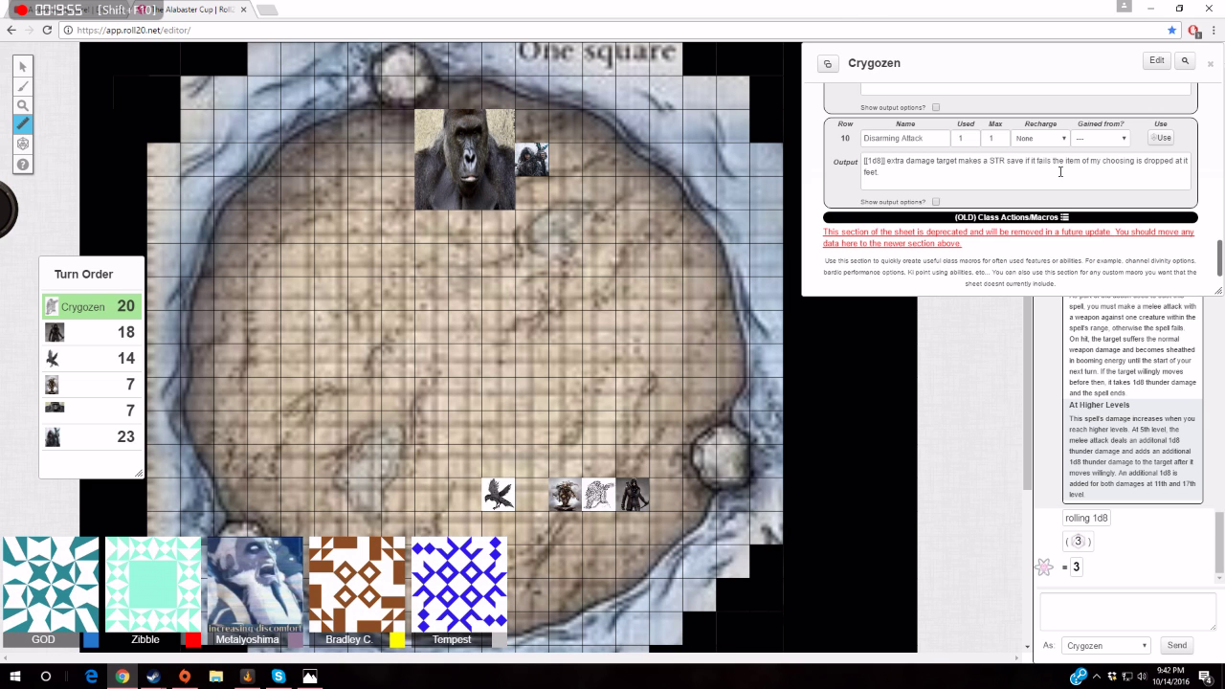
scroll(1072, 187, up, 3)
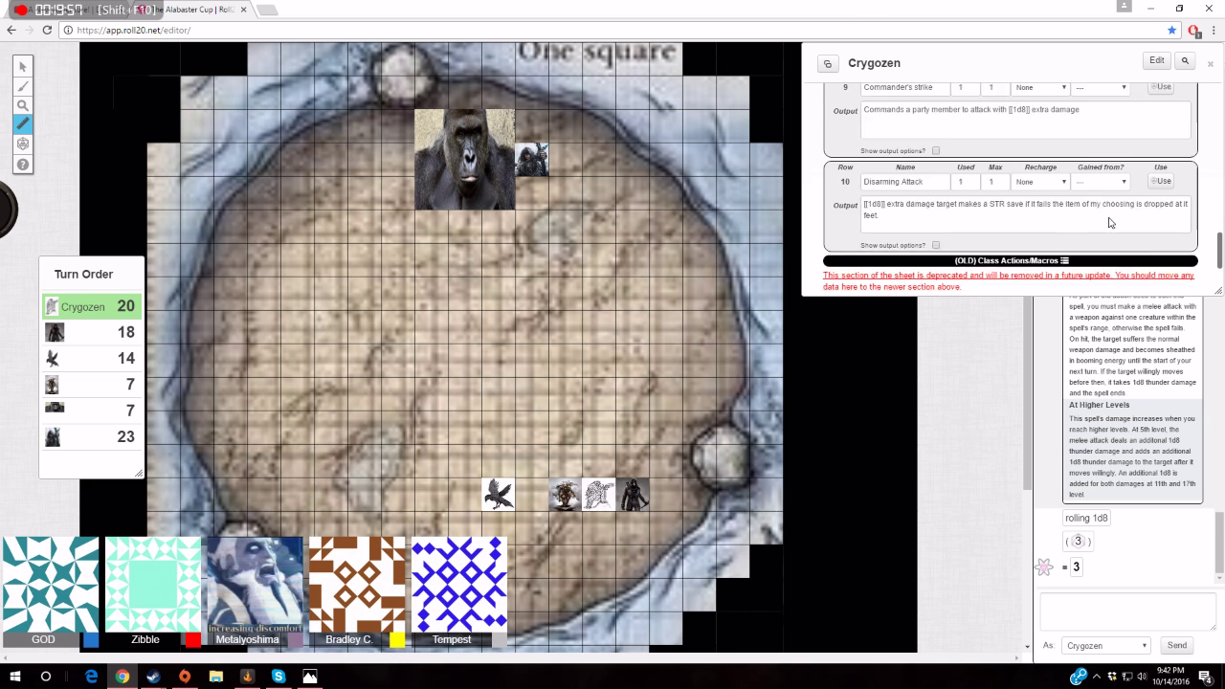
scroll(1086, 211, up, 3)
scroll(1100, 240, up, 3)
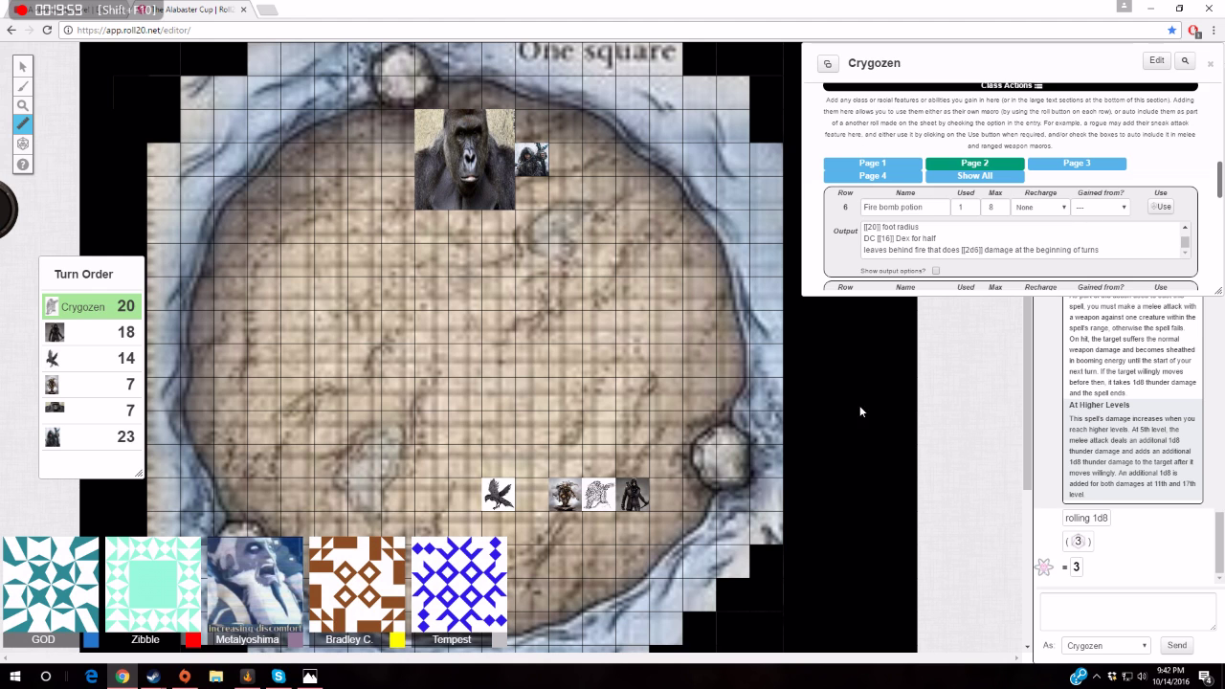
click(19, 69)
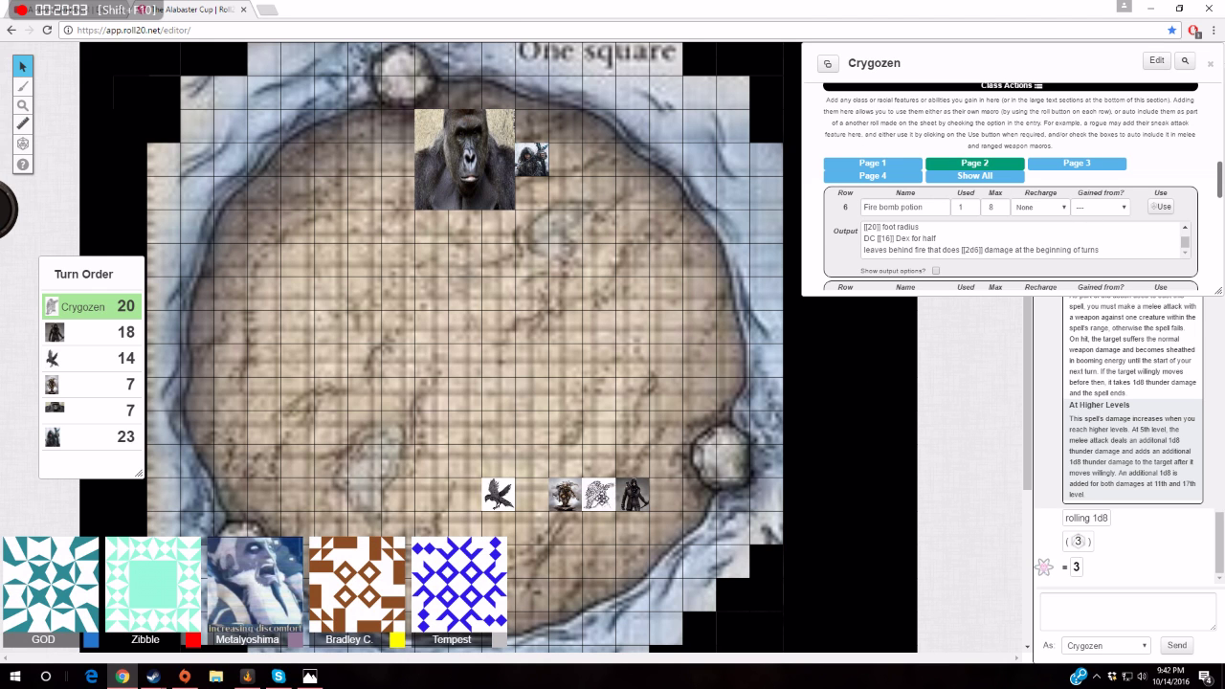
Move the sketch-creature token up, then roll Crygorn's melee attack: 29 | 21, 18 slashing
drag(599, 495, 565, 292)
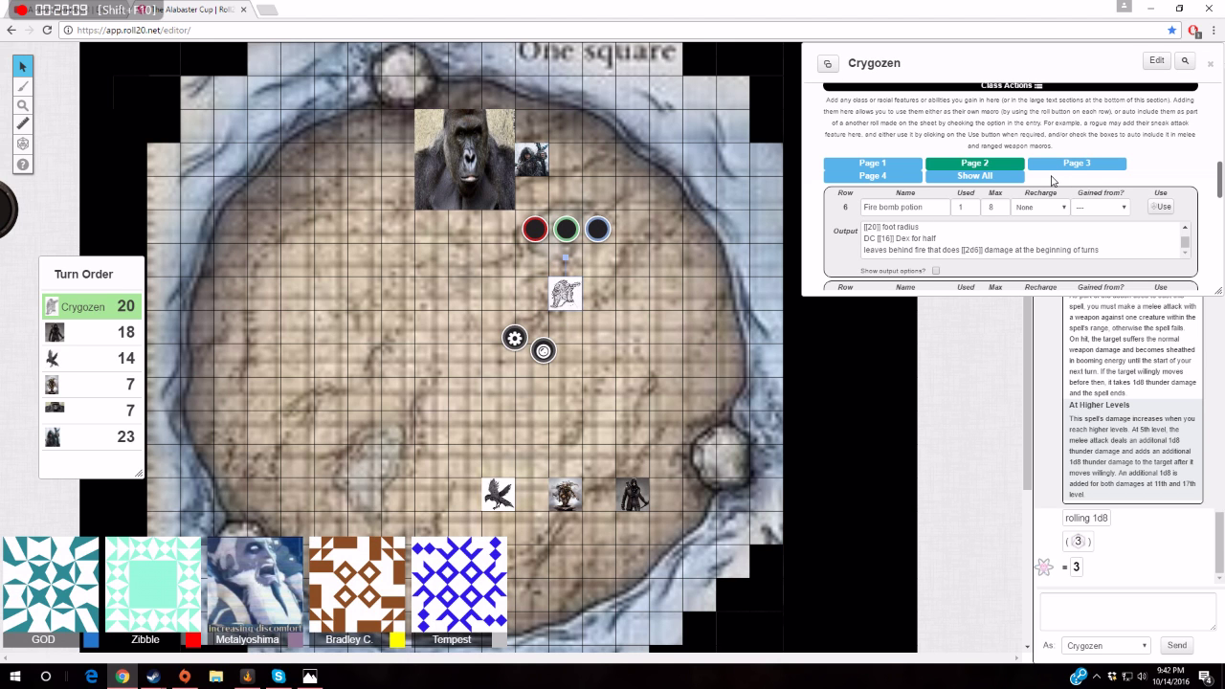
click(1089, 168)
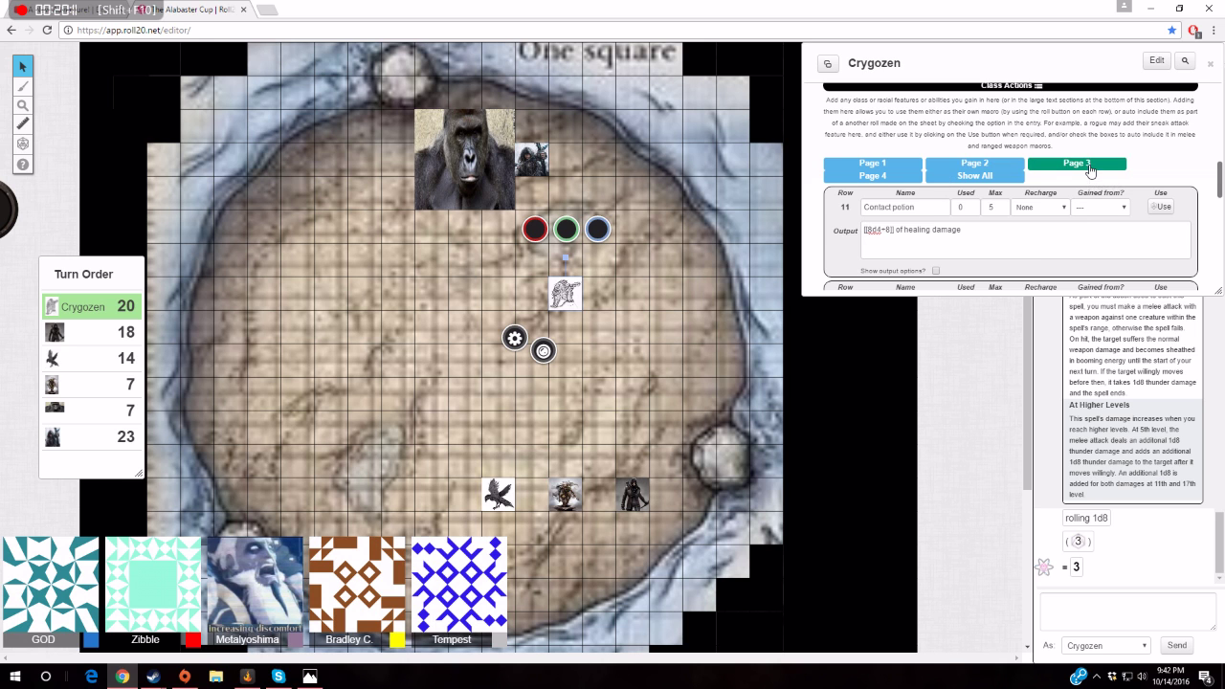
scroll(1063, 182, up, 3)
scroll(1053, 186, up, 5)
scroll(1046, 188, up, 5)
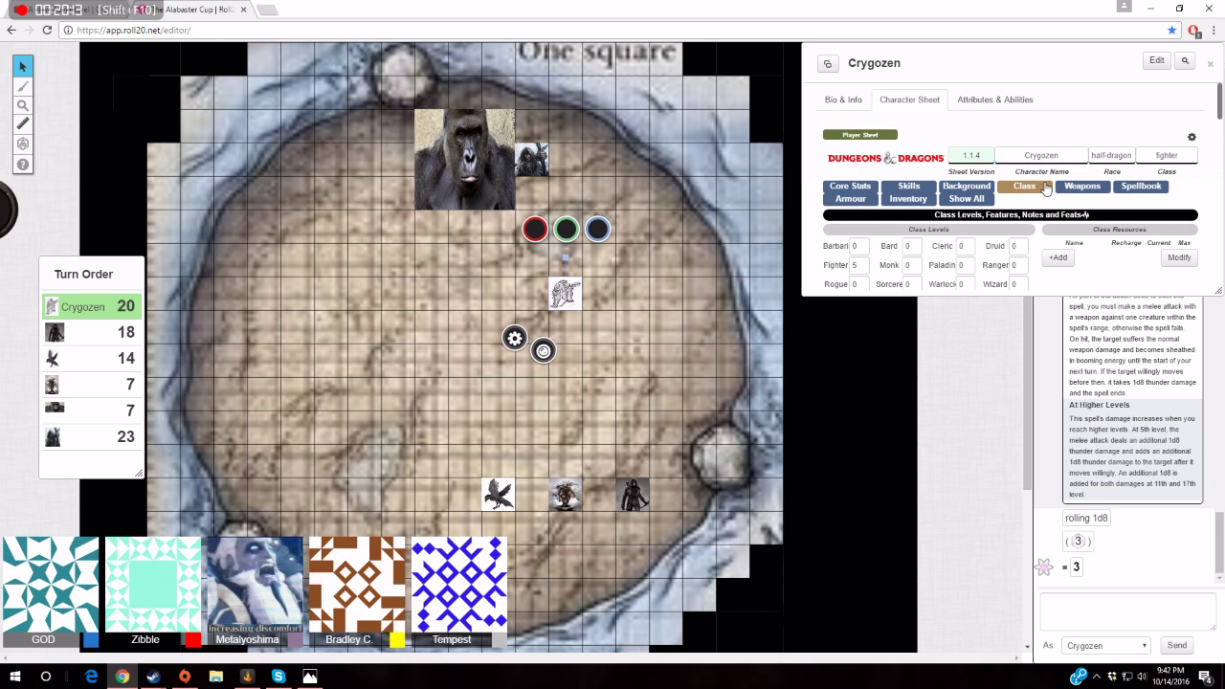
click(864, 189)
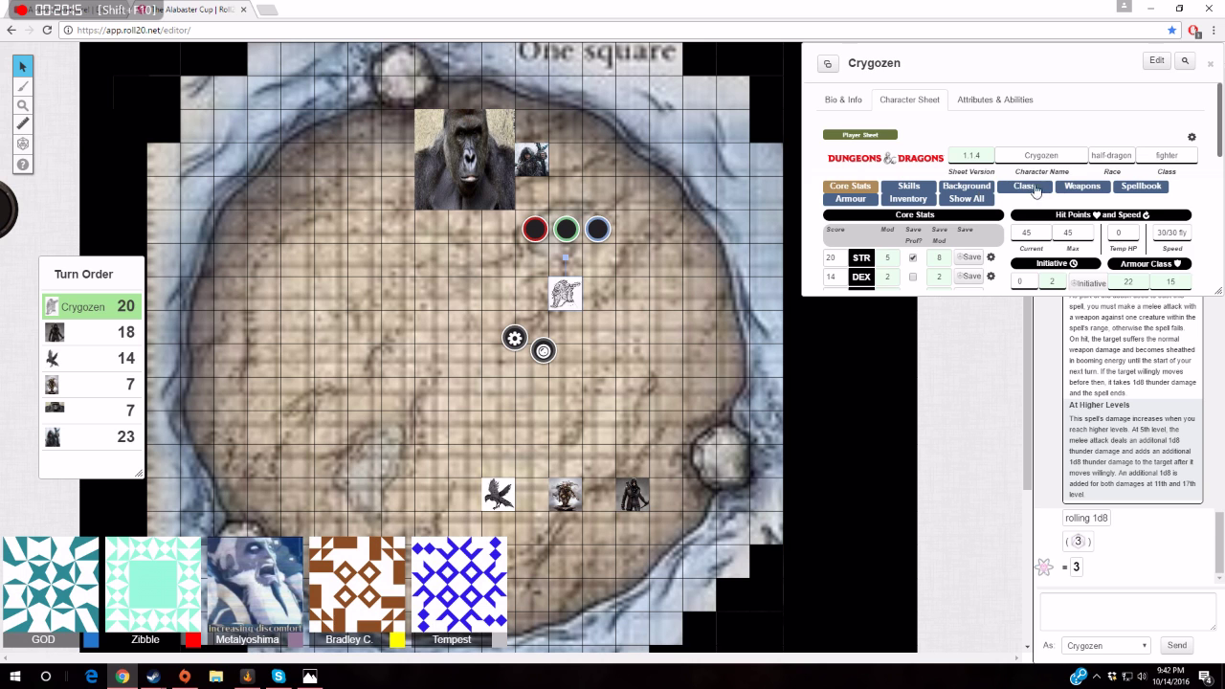
click(1100, 187)
scroll(1100, 189, down, 3)
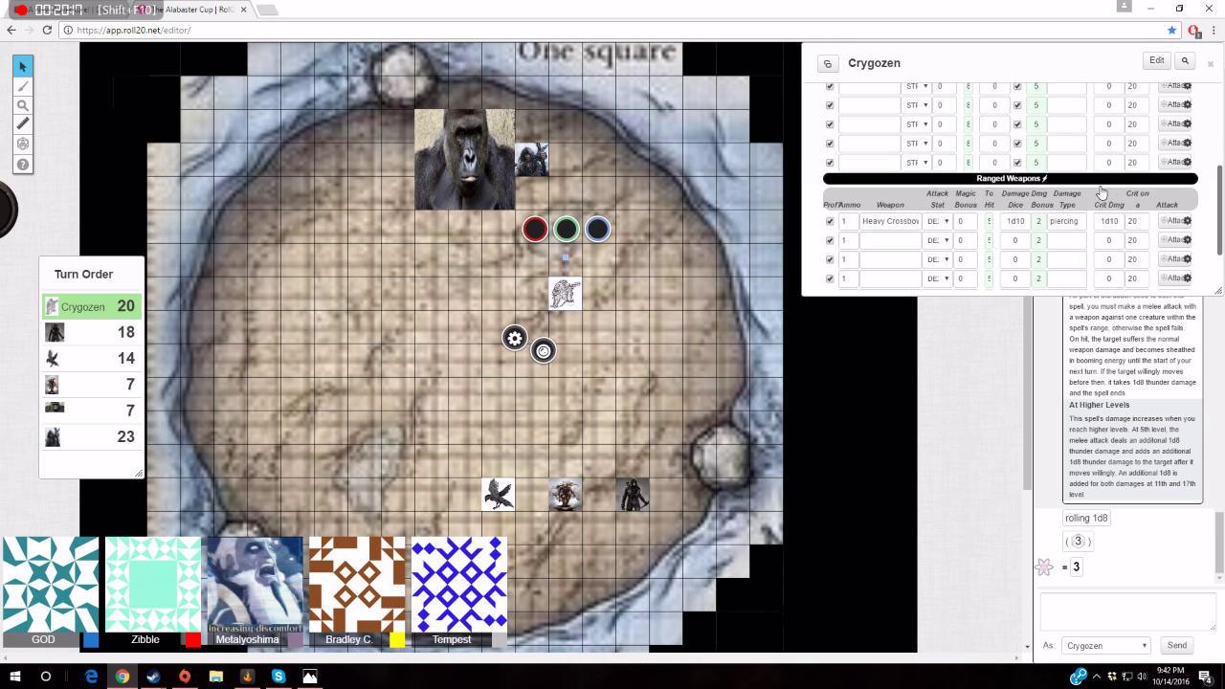
scroll(1102, 186, up, 1)
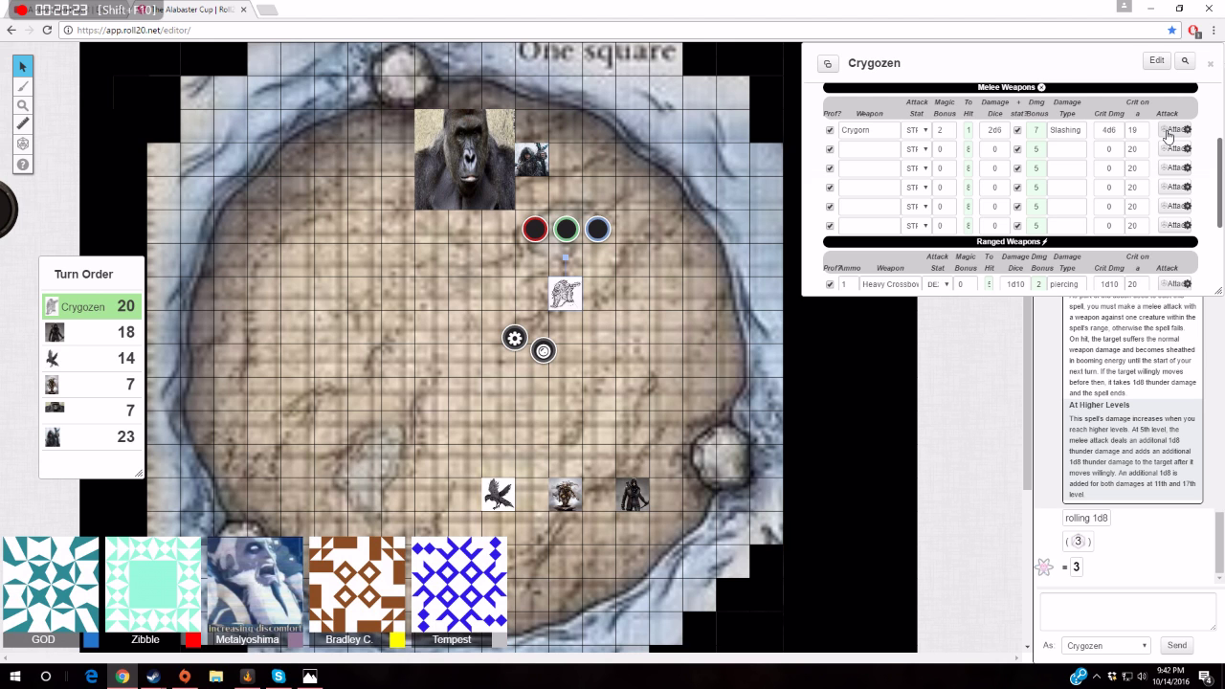
click(1168, 132)
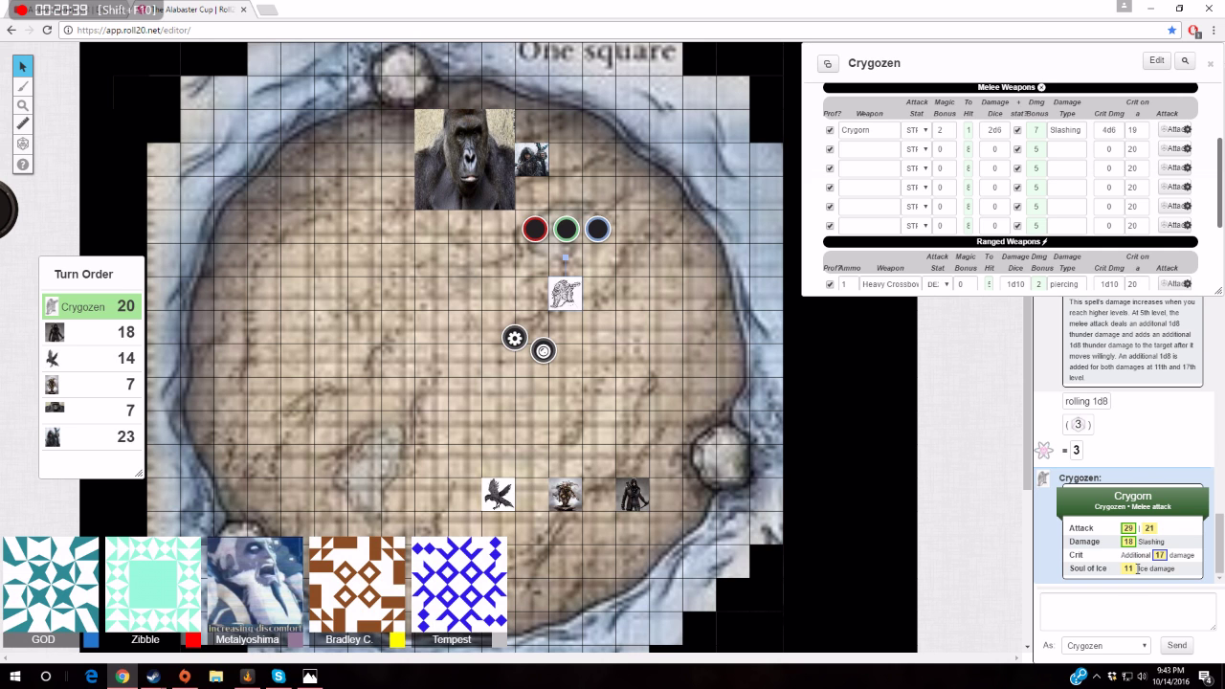
mouse_move(1128, 568)
scroll(960, 224, up, 3)
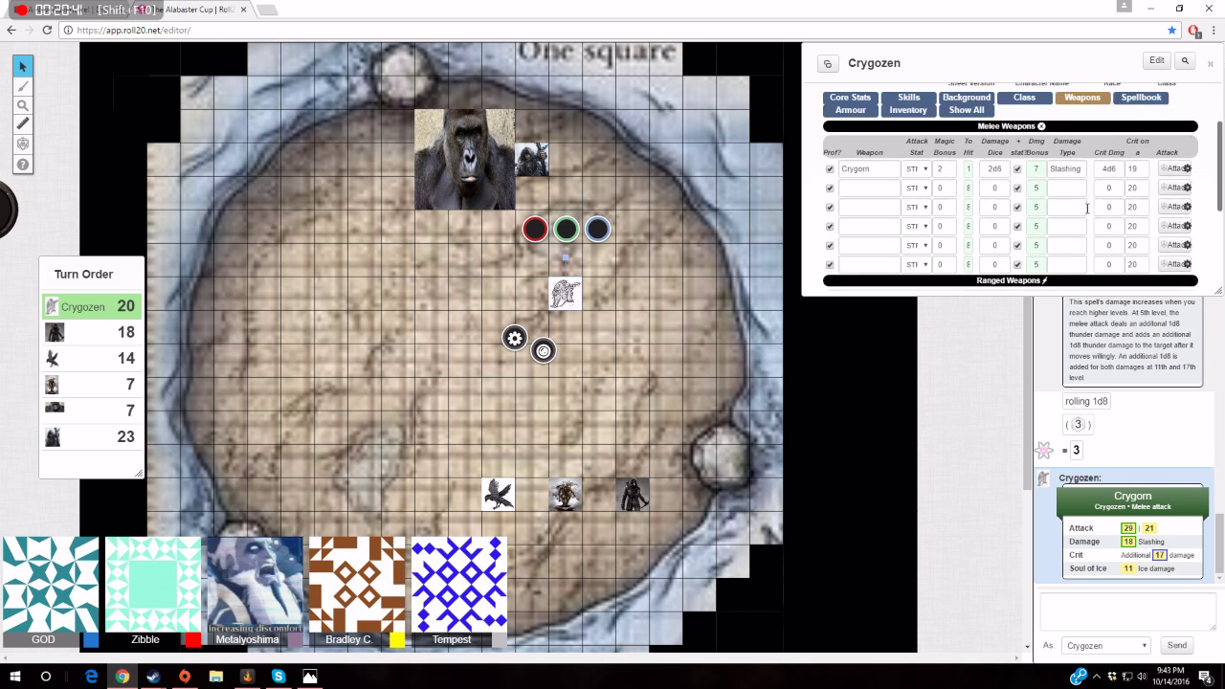
Roll an Athletics check for Crygozen, getting 17 | 28
click(859, 188)
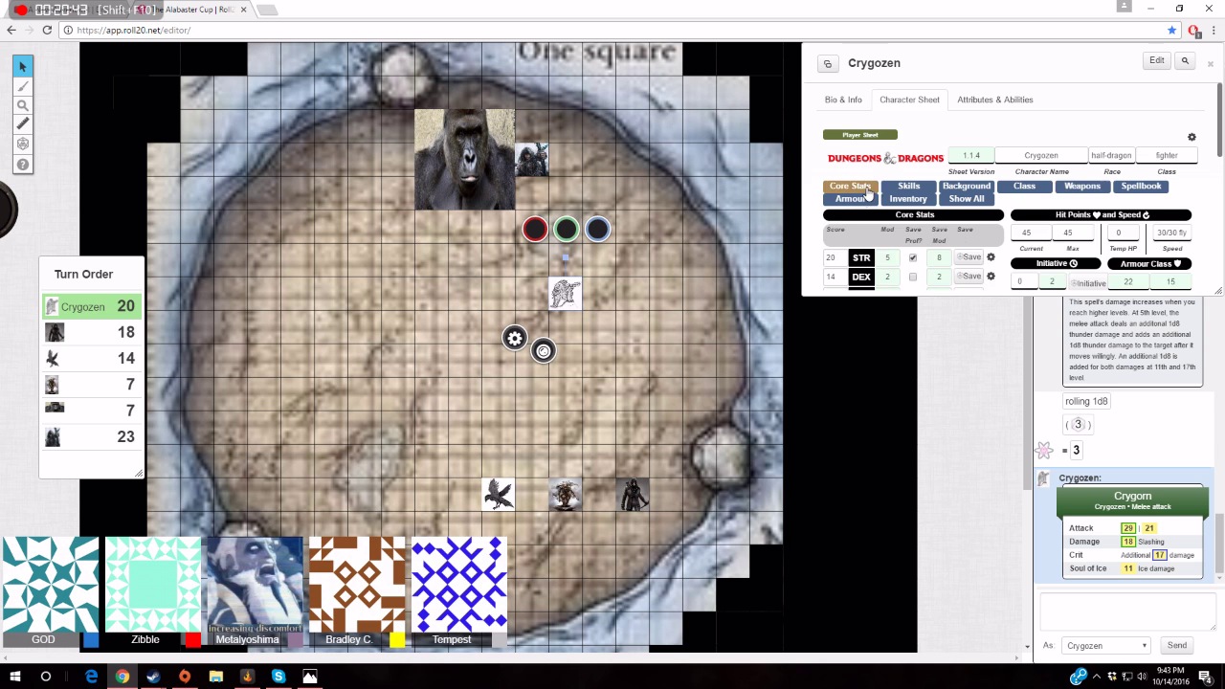
scroll(1052, 232, down, 2)
scroll(1053, 232, down, 1)
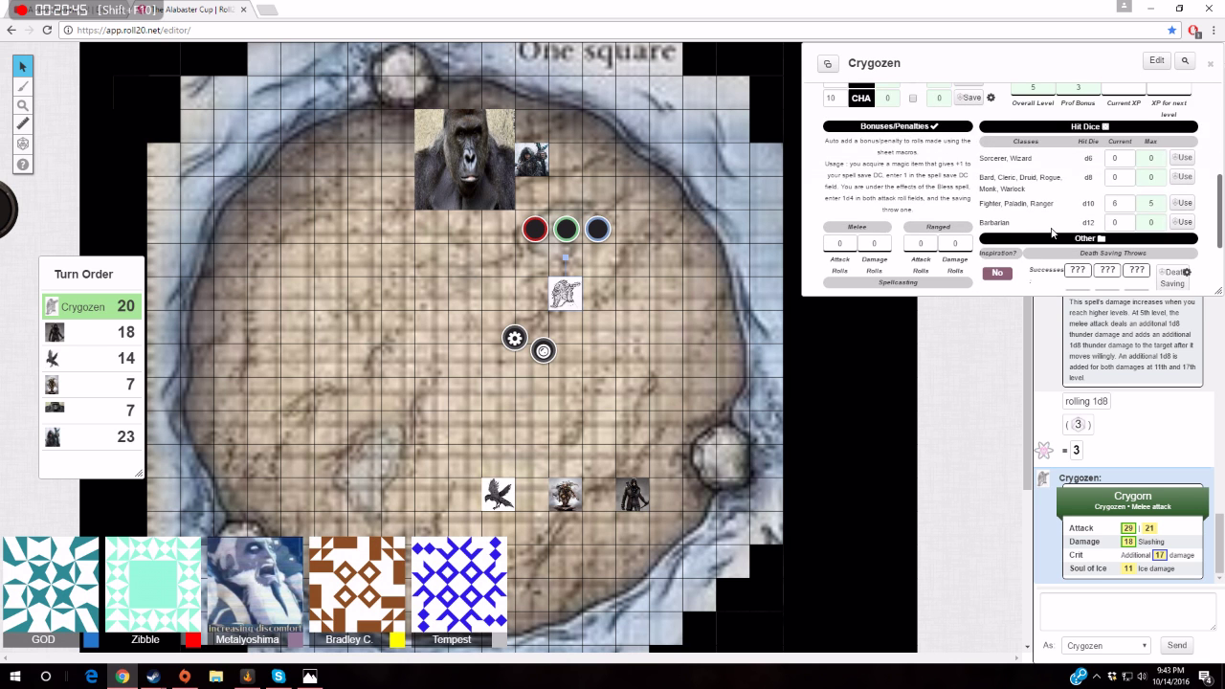
scroll(1052, 232, up, 1)
scroll(1054, 233, up, 1)
scroll(1054, 233, up, 1)
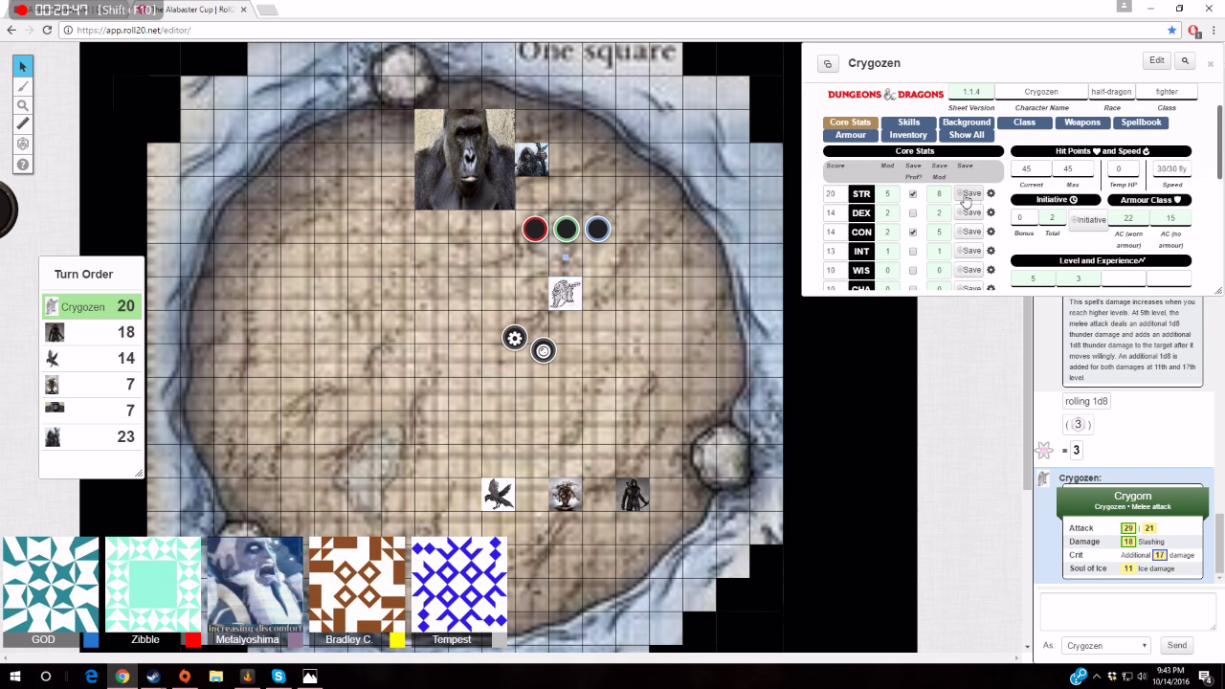
click(911, 123)
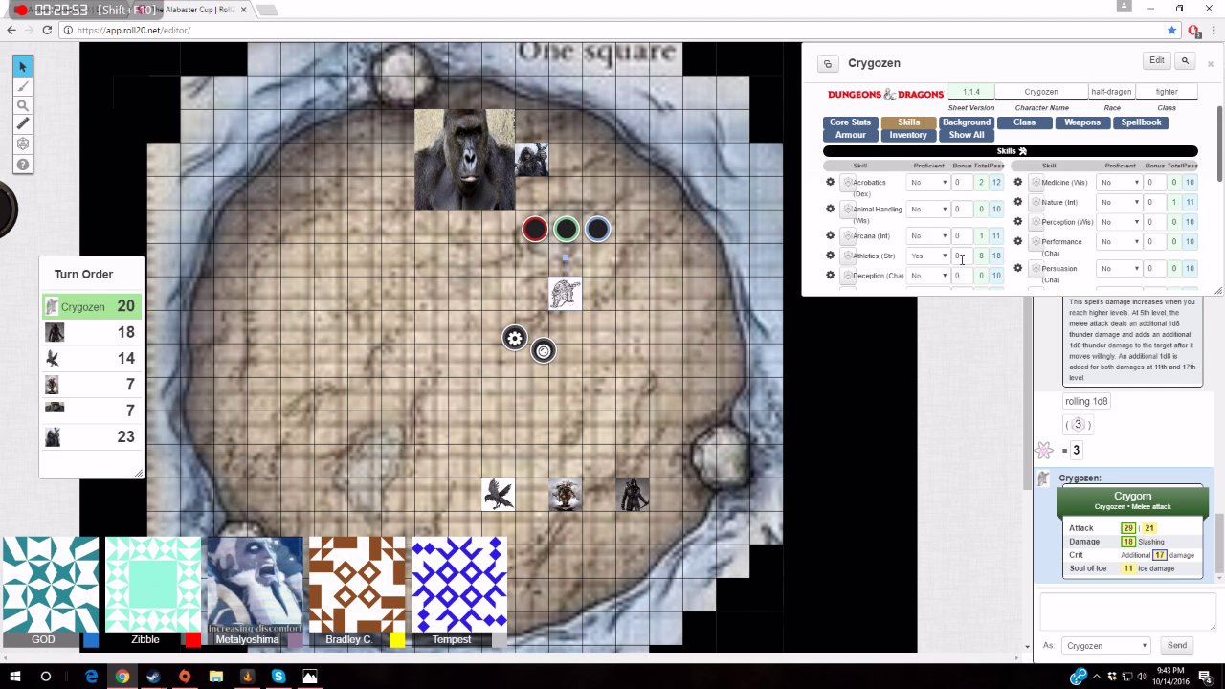
click(848, 259)
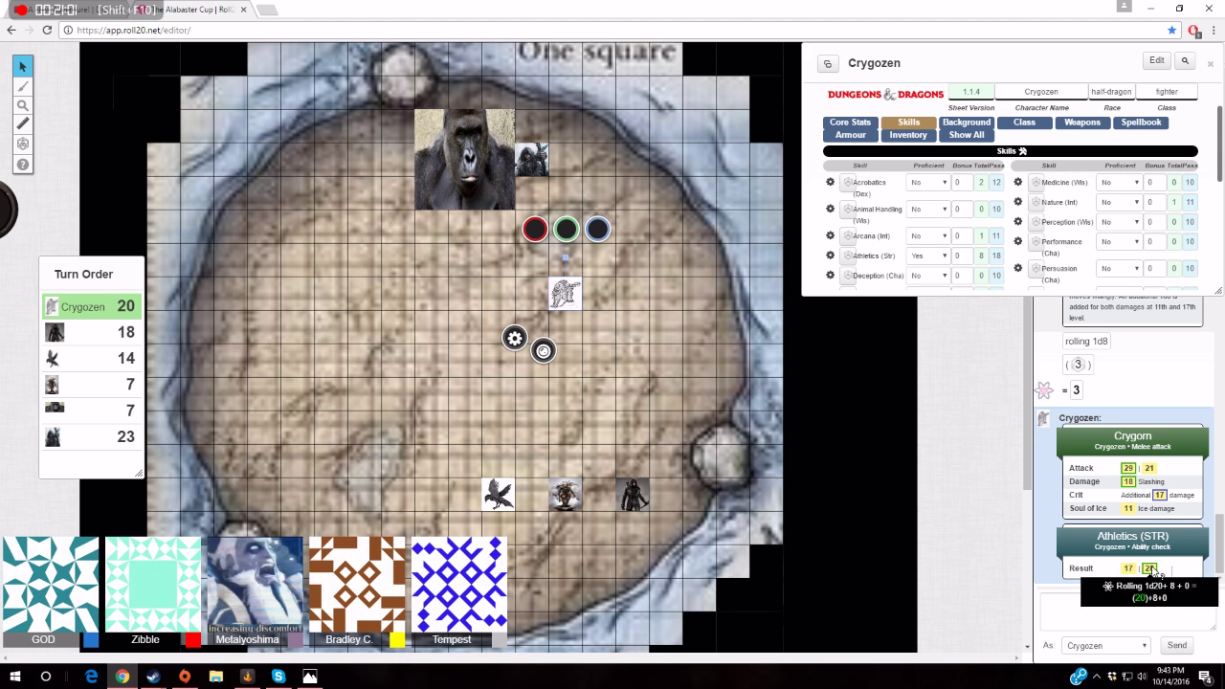
click(742, 261)
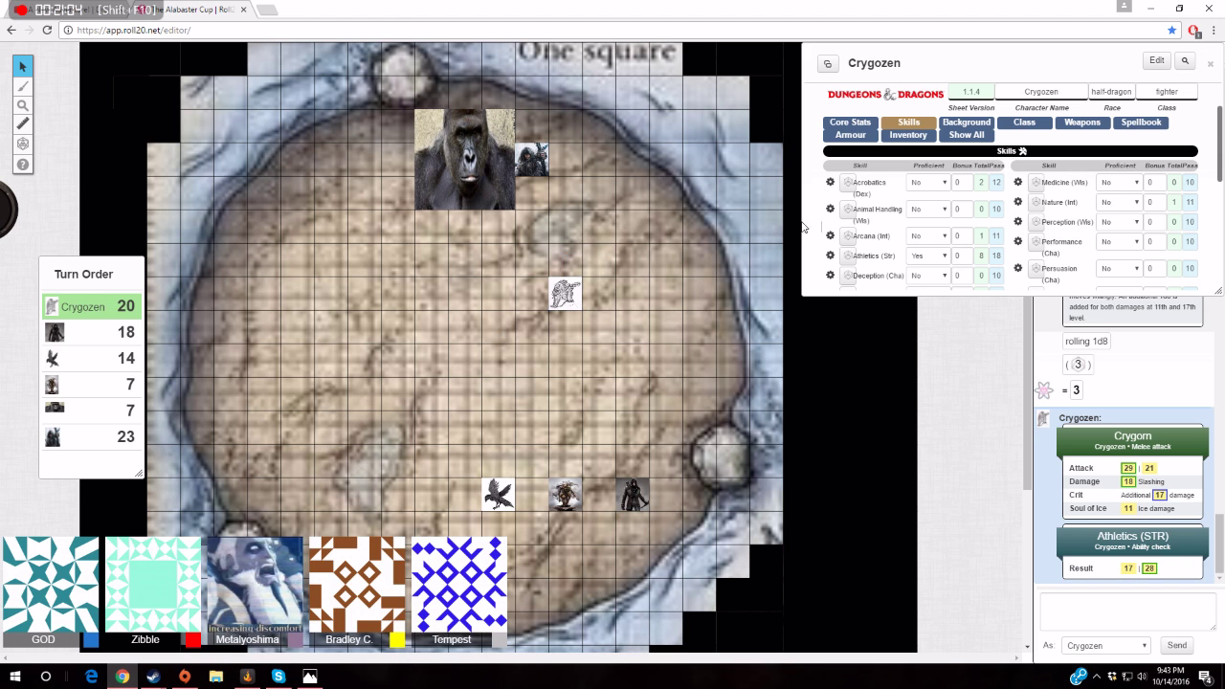
Roll a second Crygorn attack (29 | 20, 19 slashing) and another Athletics check (11 | 15)
click(870, 128)
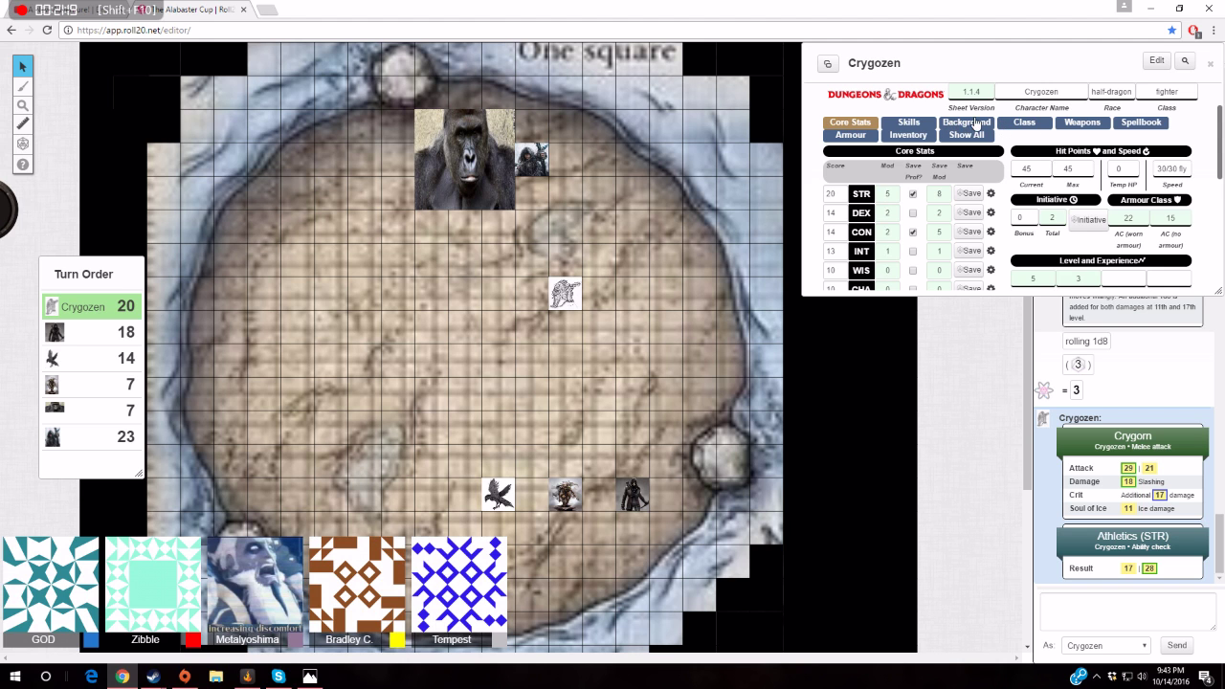
click(1064, 124)
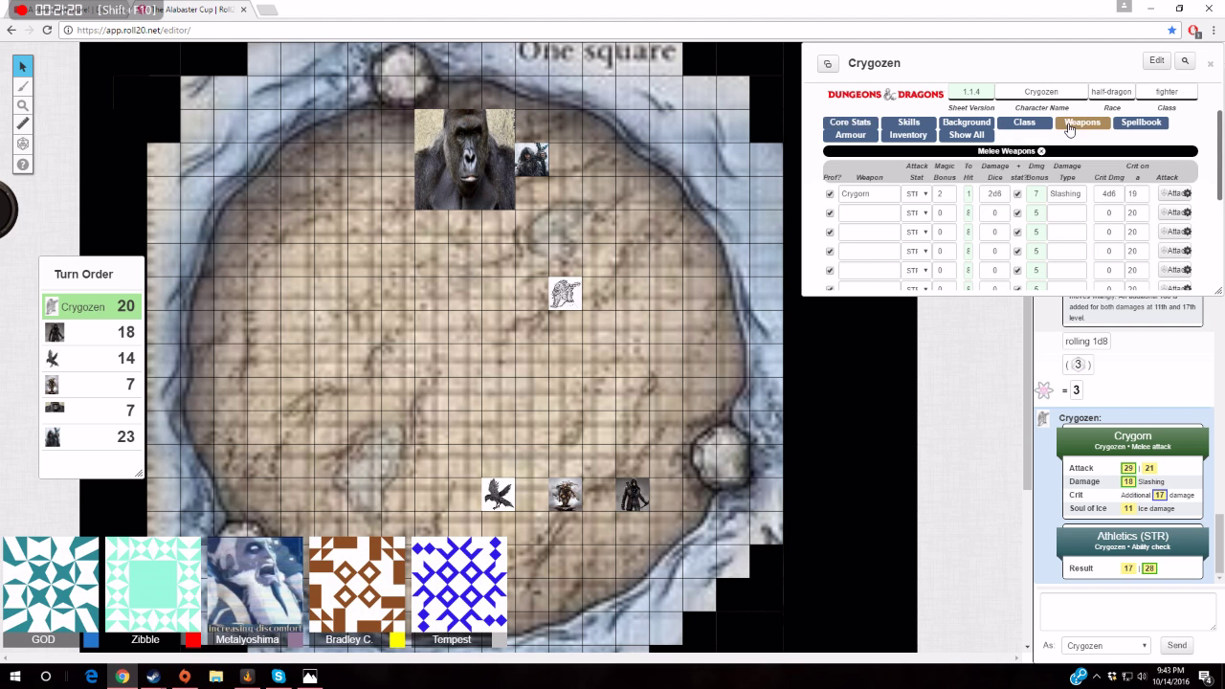
click(1165, 197)
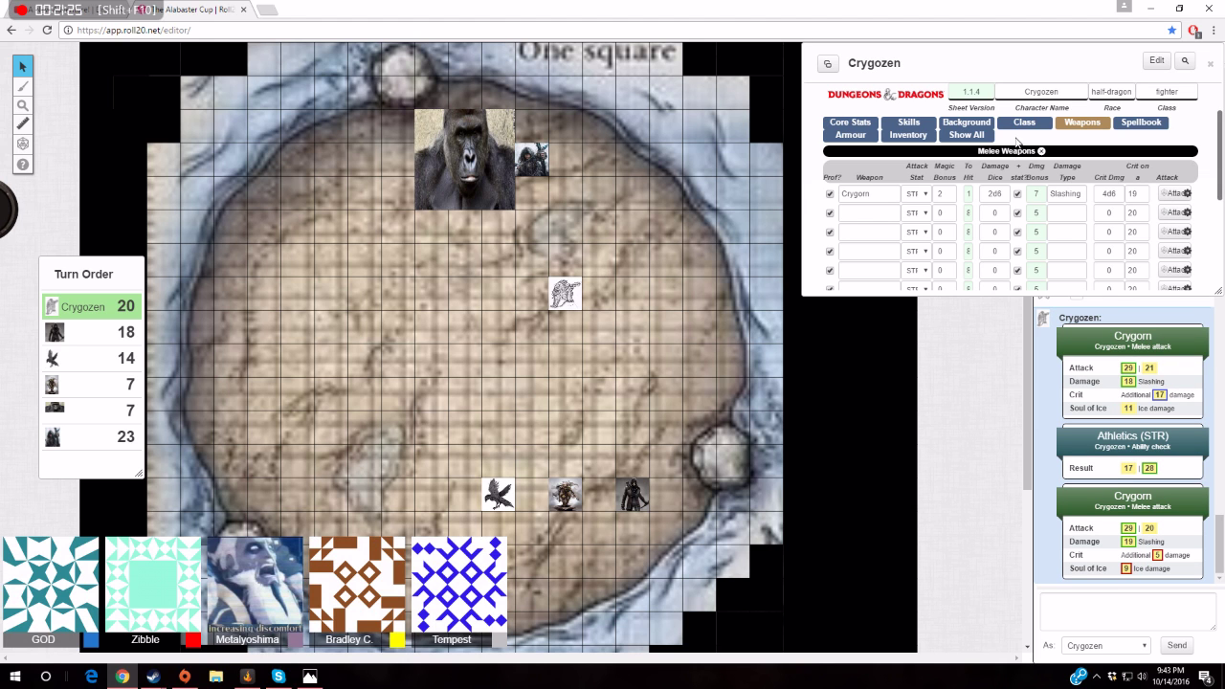
click(909, 124)
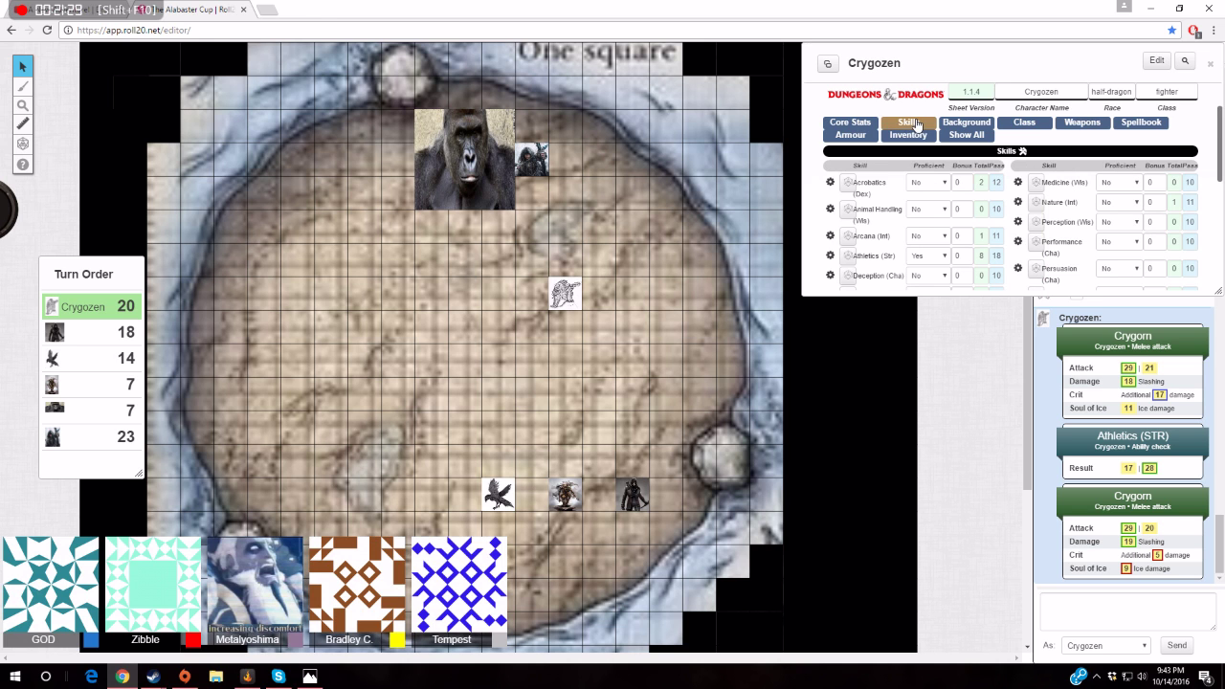
click(847, 256)
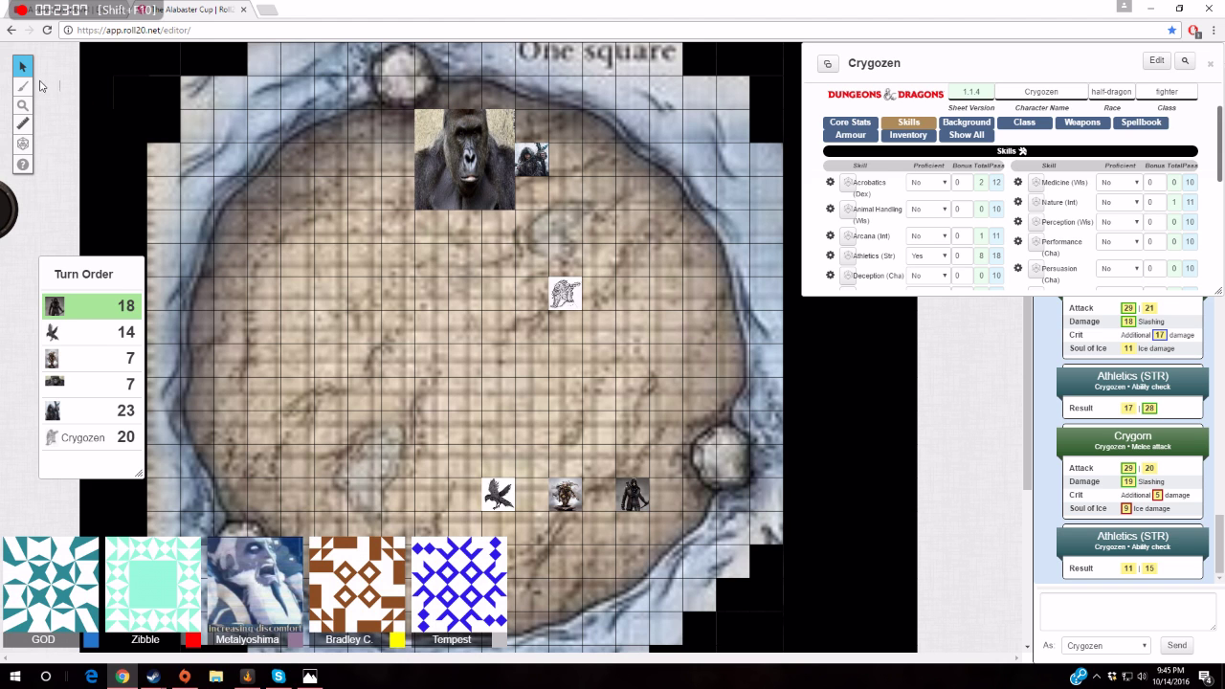
mouse_move(23, 86)
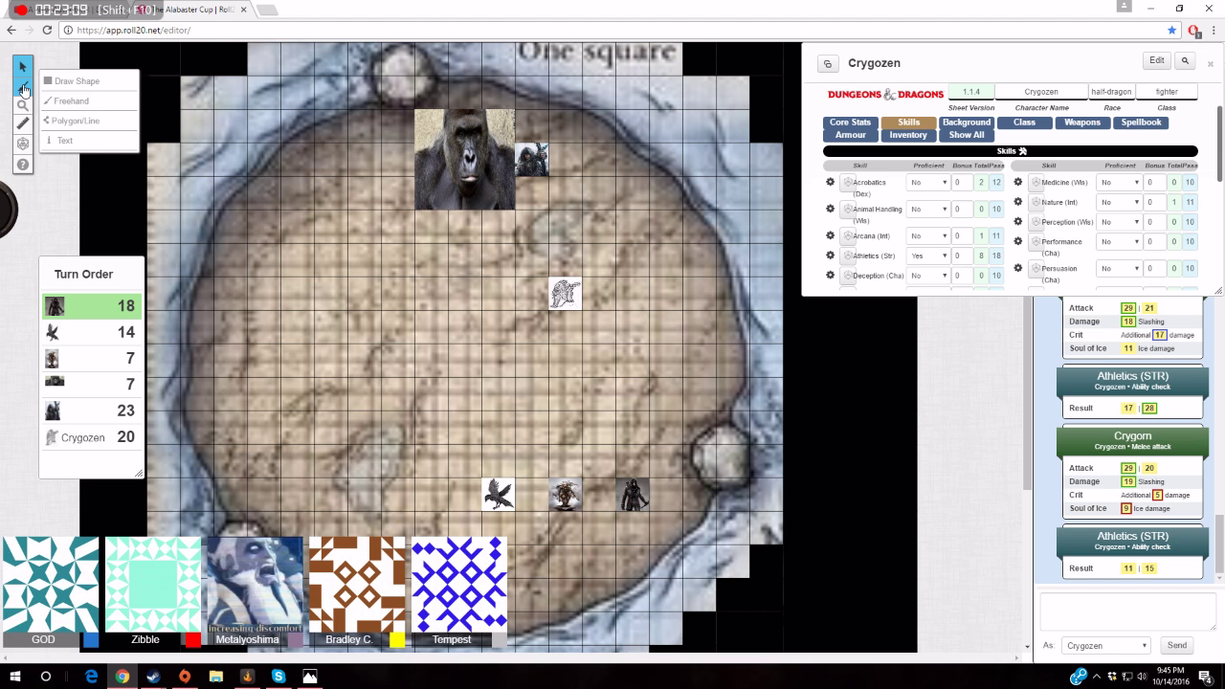
click(85, 102)
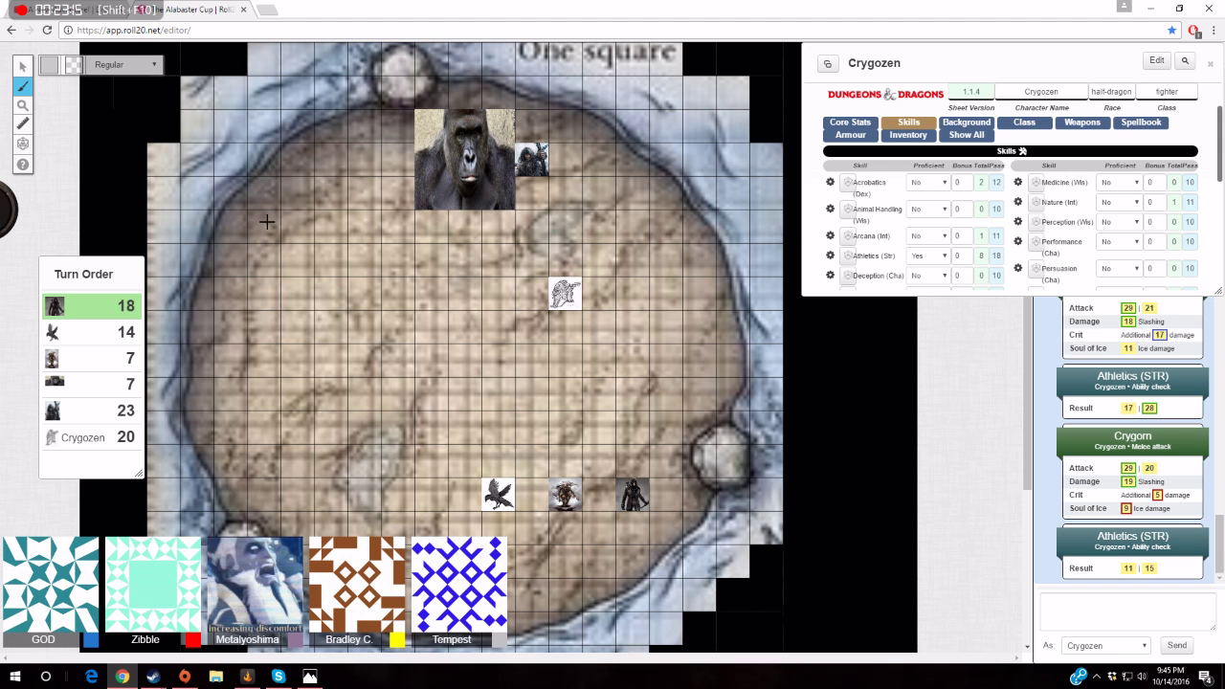
drag(267, 221, 282, 240)
mouse_move(285, 238)
mouse_down()
mouse_move(304, 235)
mouse_move(304, 247)
mouse_up()
mouse_move(293, 240)
mouse_down()
mouse_move(316, 245)
mouse_move(287, 240)
mouse_move(269, 267)
mouse_move(312, 263)
mouse_move(275, 218)
mouse_move(306, 220)
mouse_move(280, 240)
mouse_move(288, 246)
mouse_move(288, 234)
mouse_up()
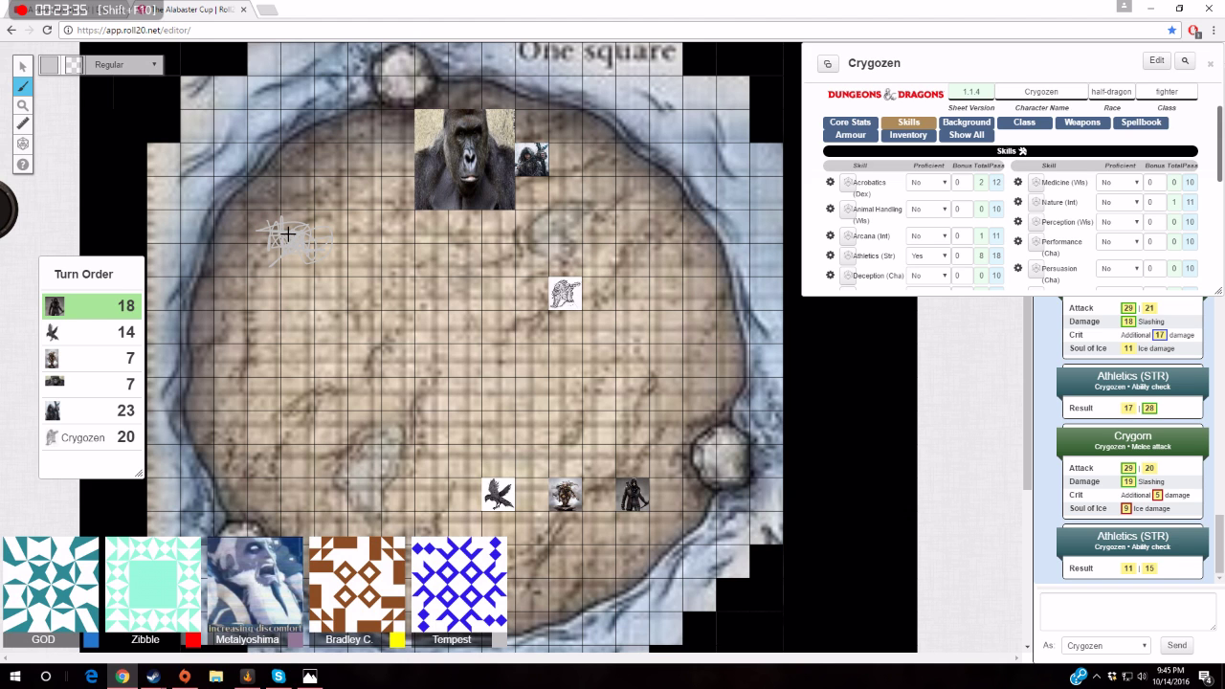
click(22, 65)
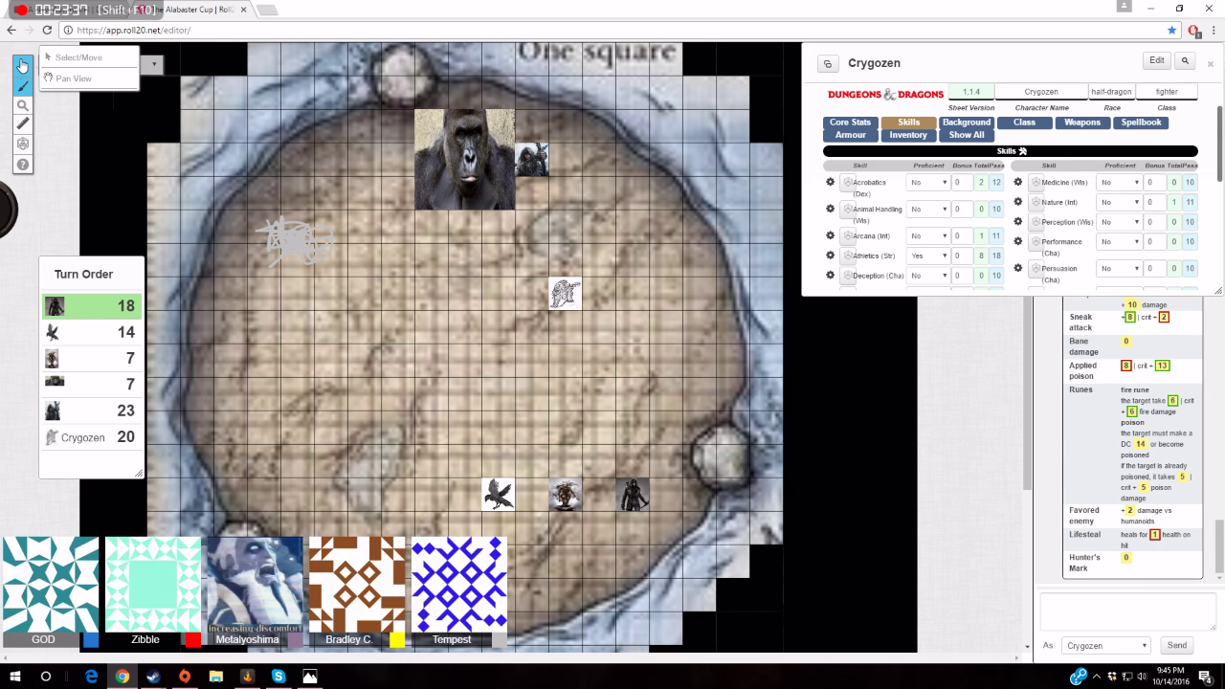
click(305, 251)
key(Delete)
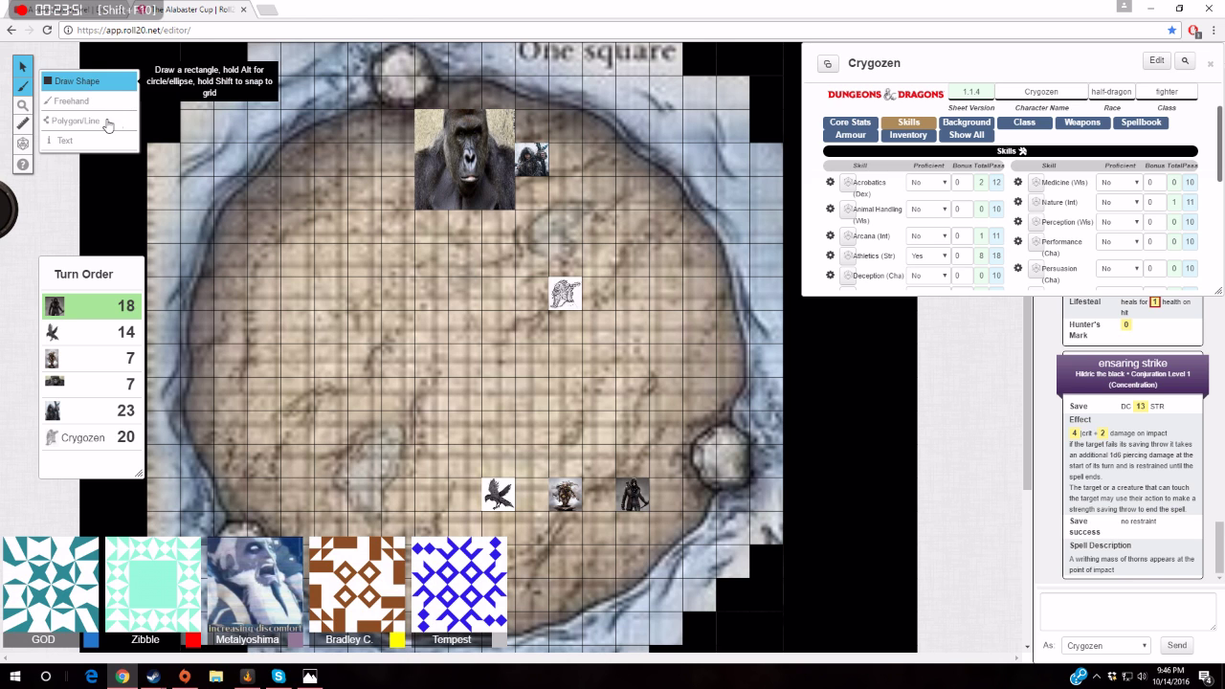
Switch to Select and drag Crygozen's sheet window left toward the screen centre
click(22, 66)
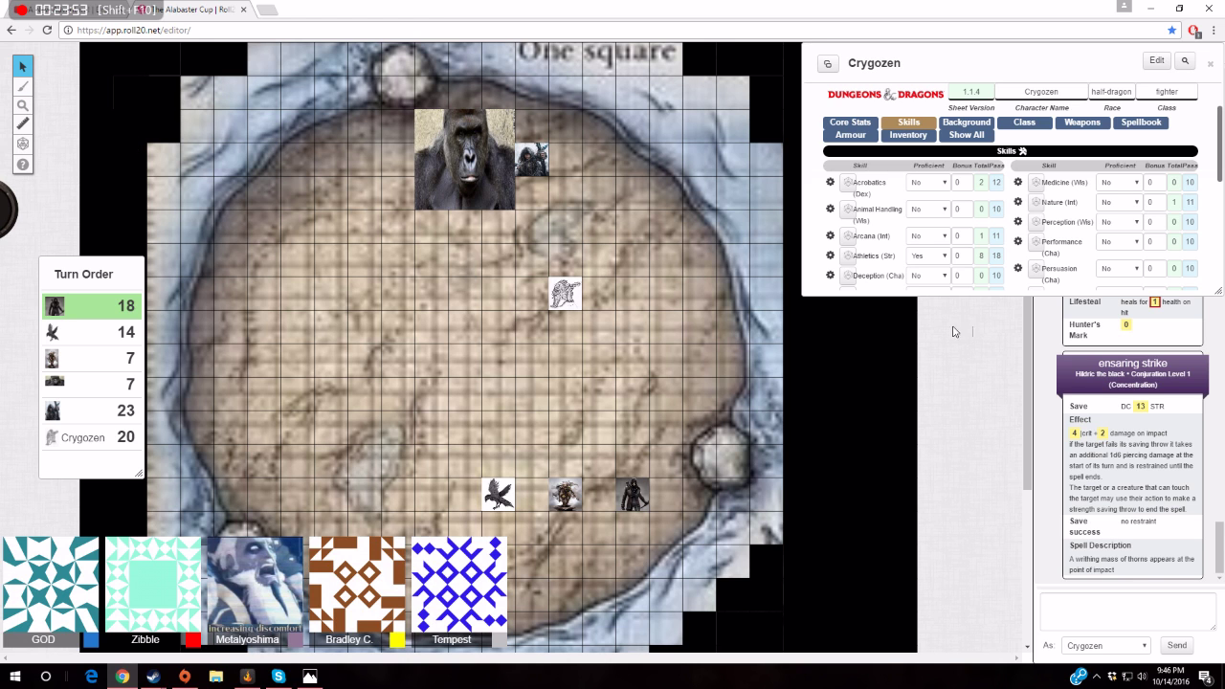
scroll(1147, 406, up, 5)
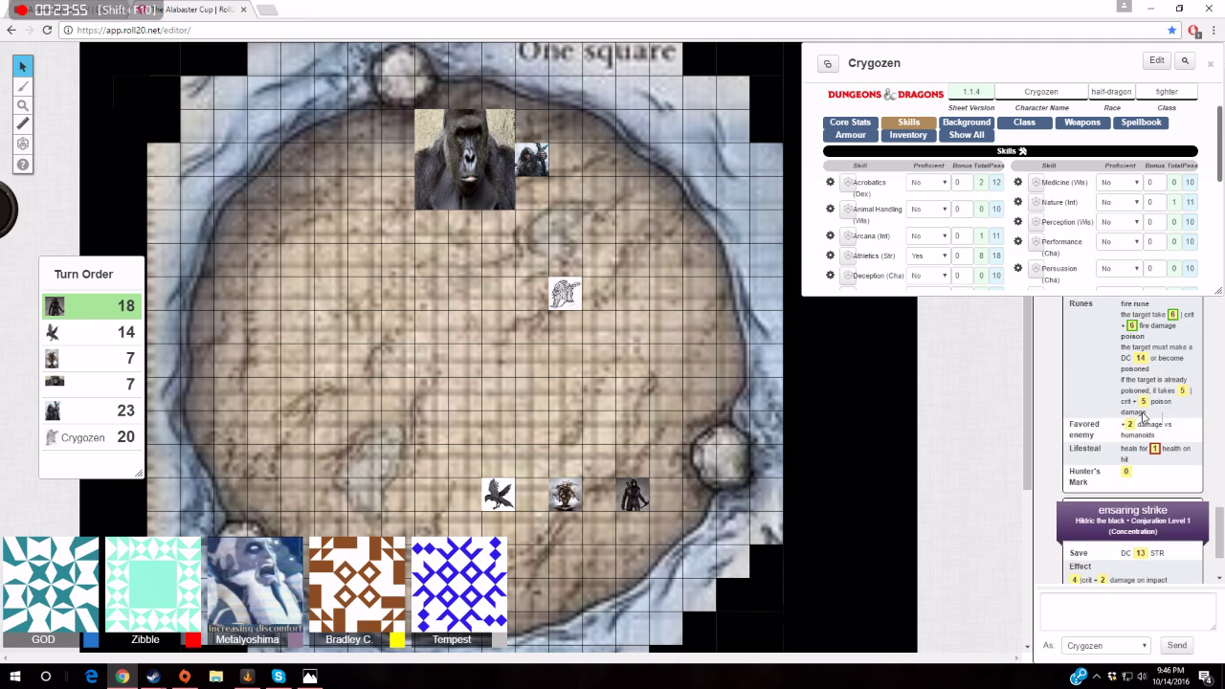
scroll(1144, 413, up, 2)
scroll(1145, 414, up, 1)
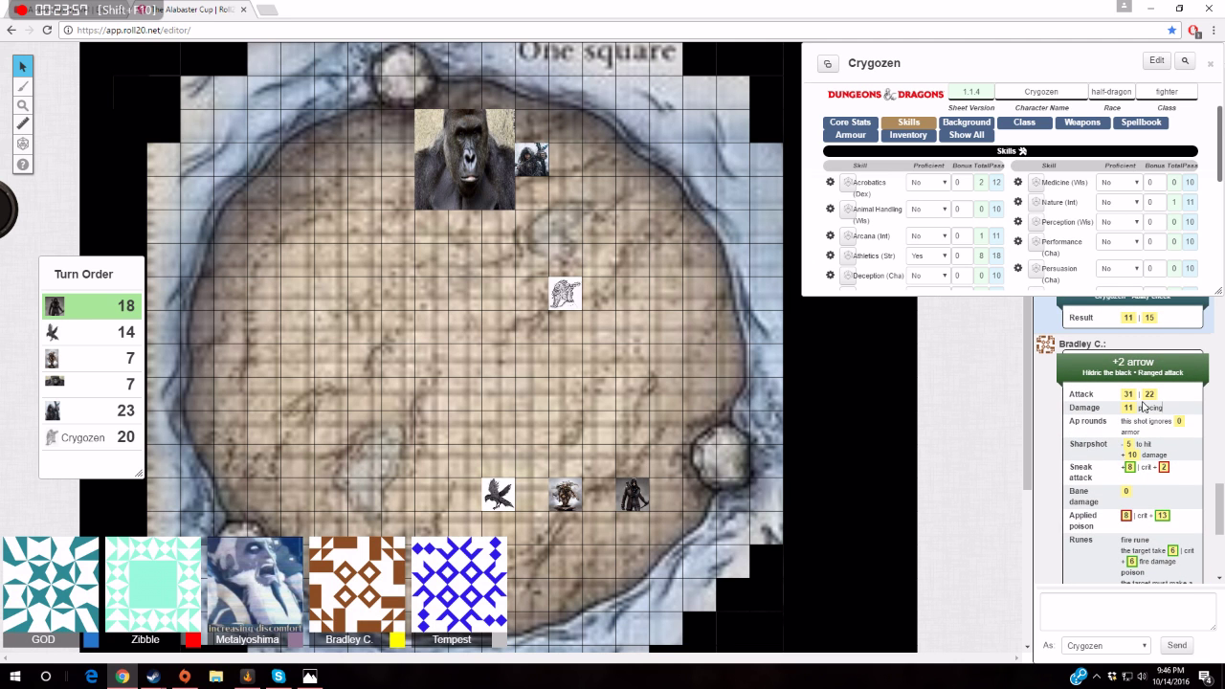
scroll(1177, 407, down, 2)
scroll(1181, 416, down, 1)
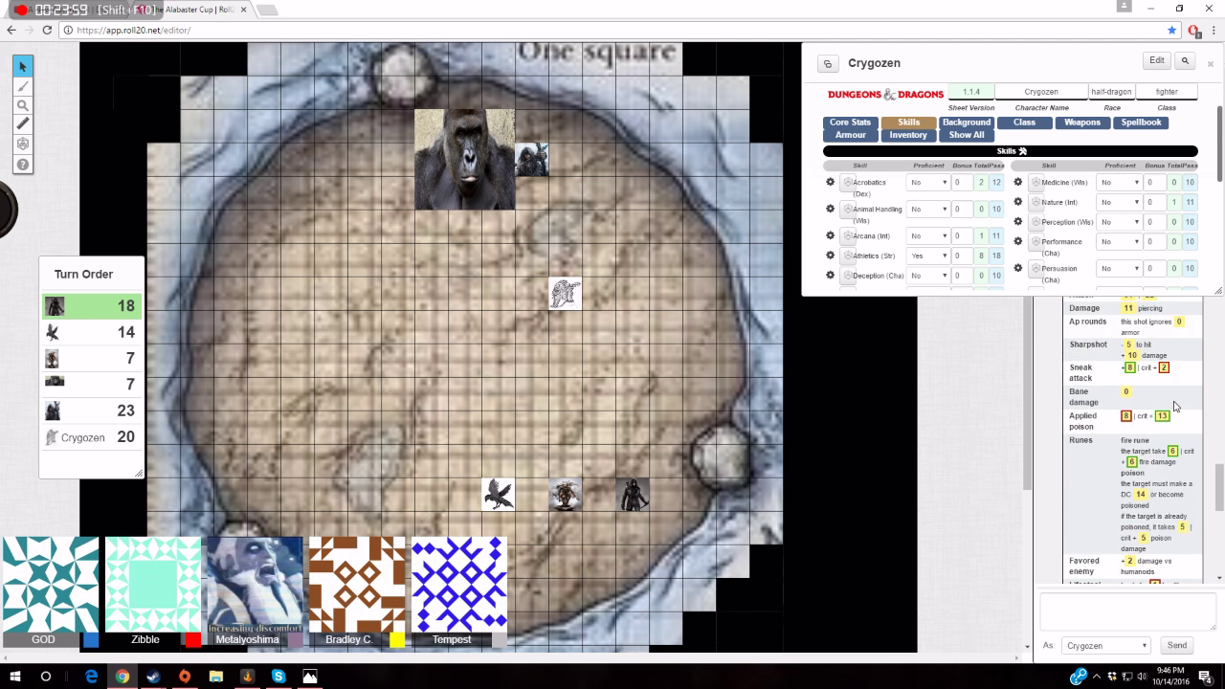
scroll(1185, 425, down, 2)
scroll(1184, 425, down, 2)
scroll(1184, 425, down, 1)
scroll(1184, 425, down, 2)
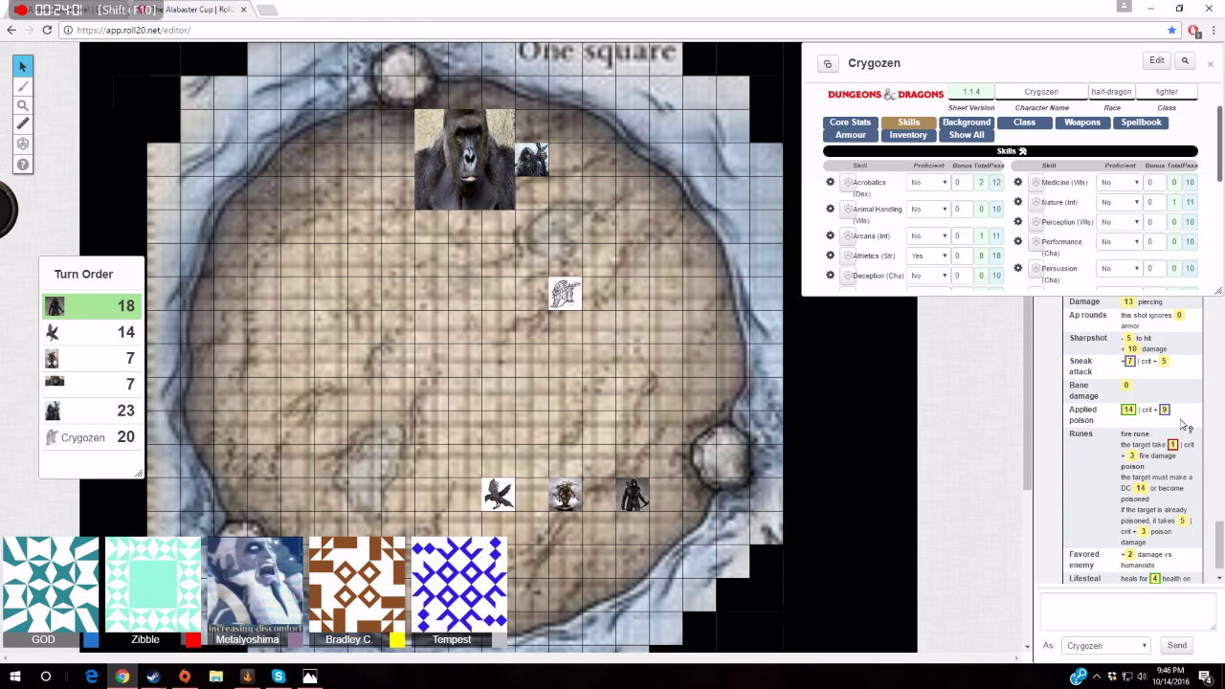
scroll(1185, 425, up, 1)
scroll(1185, 425, down, 2)
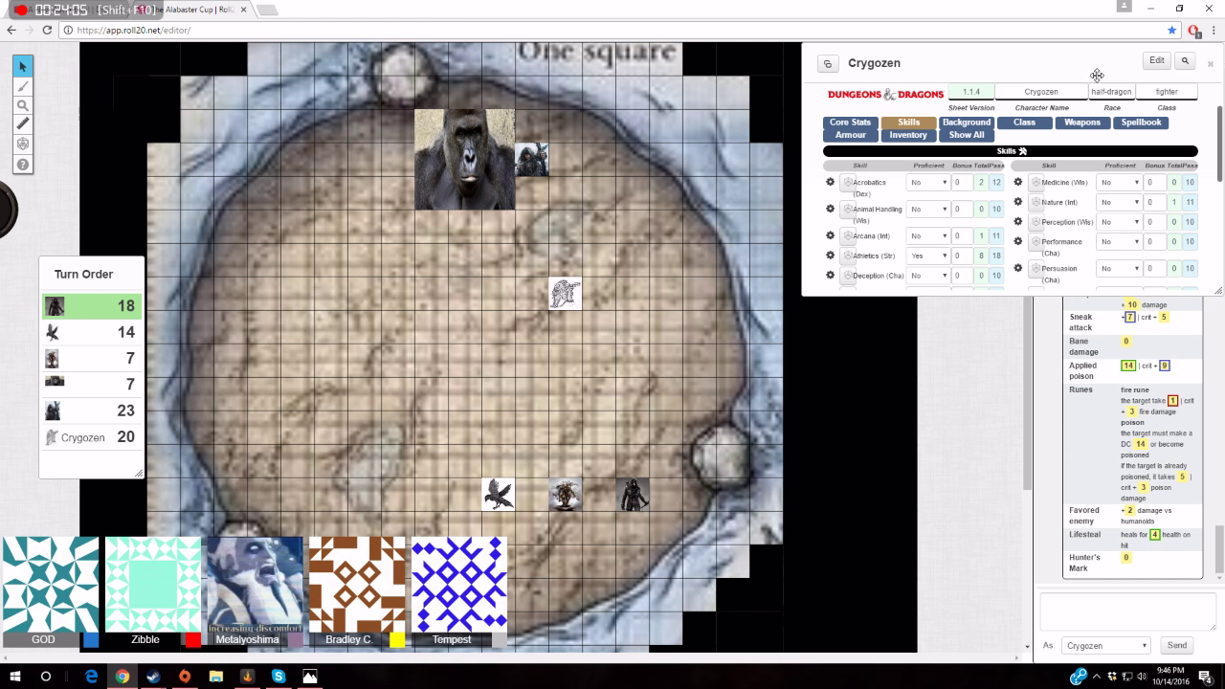
drag(1051, 69, 831, 92)
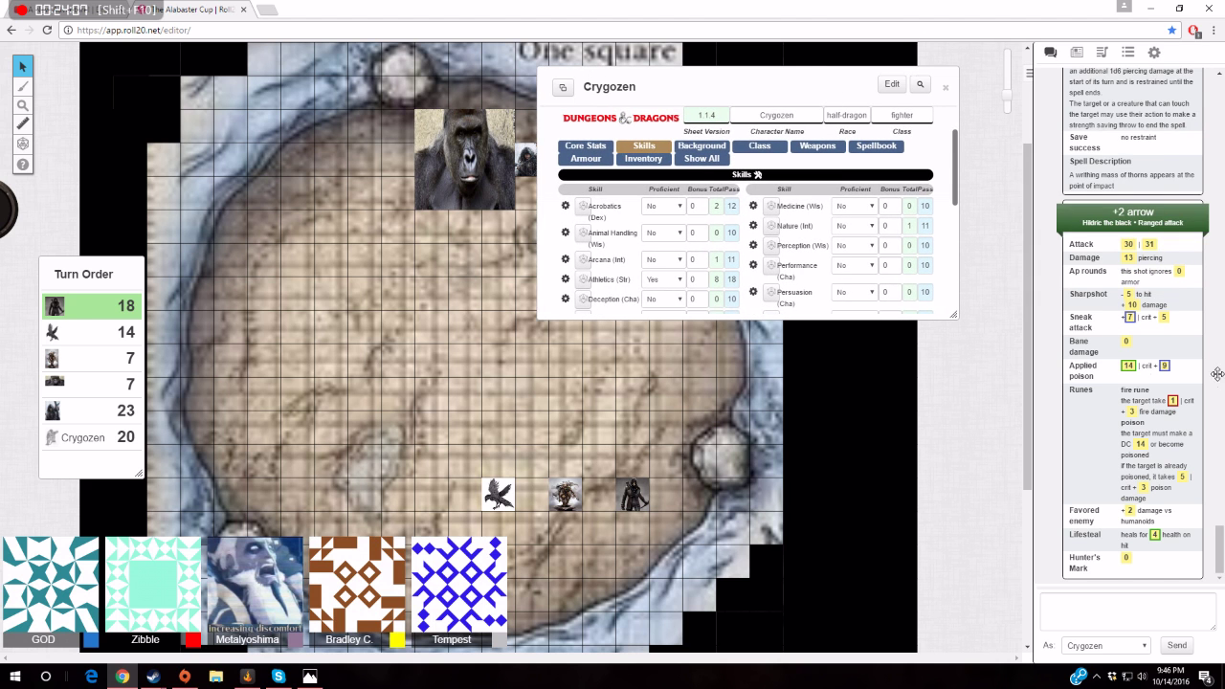
scroll(1160, 536, up, 3)
scroll(1160, 536, up, 2)
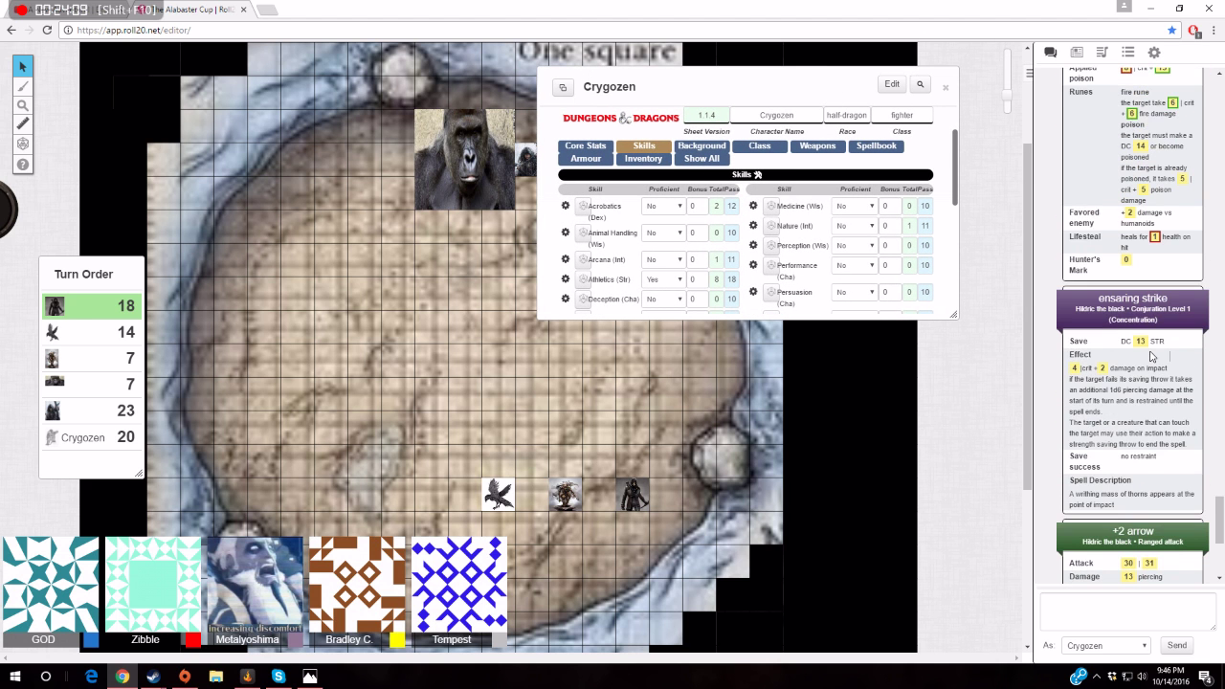
scroll(1151, 369, up, 2)
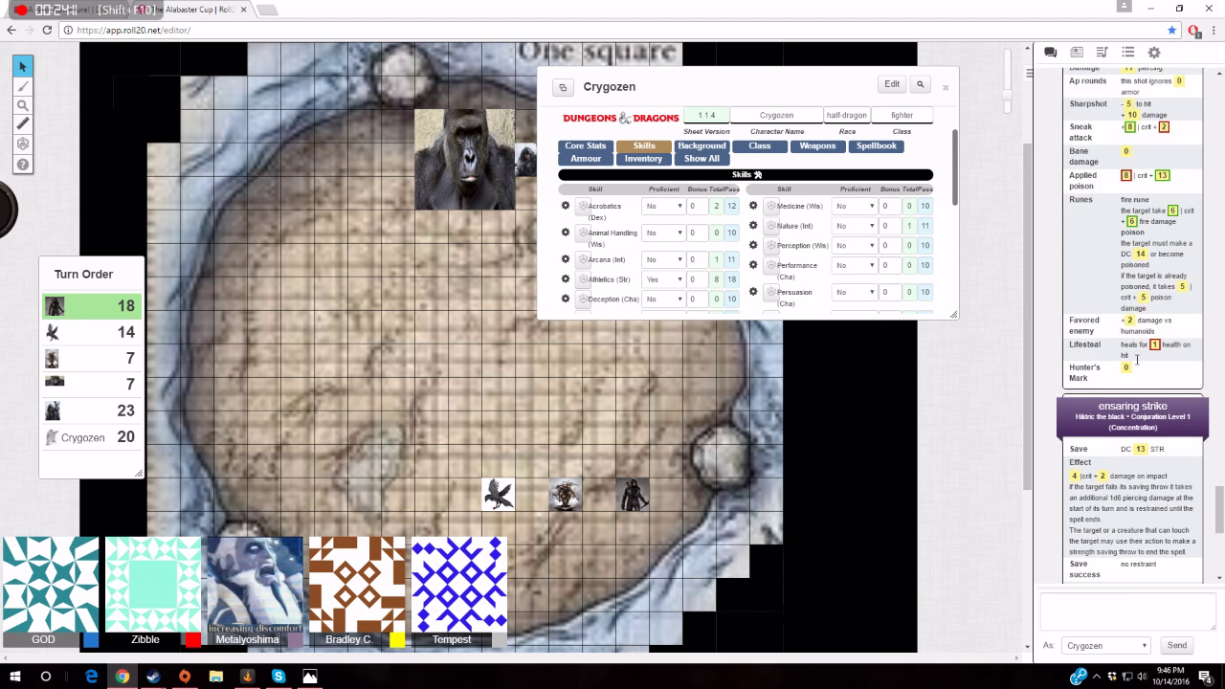
scroll(1153, 430, up, 2)
scroll(1156, 519, up, 1)
scroll(1155, 520, down, 1)
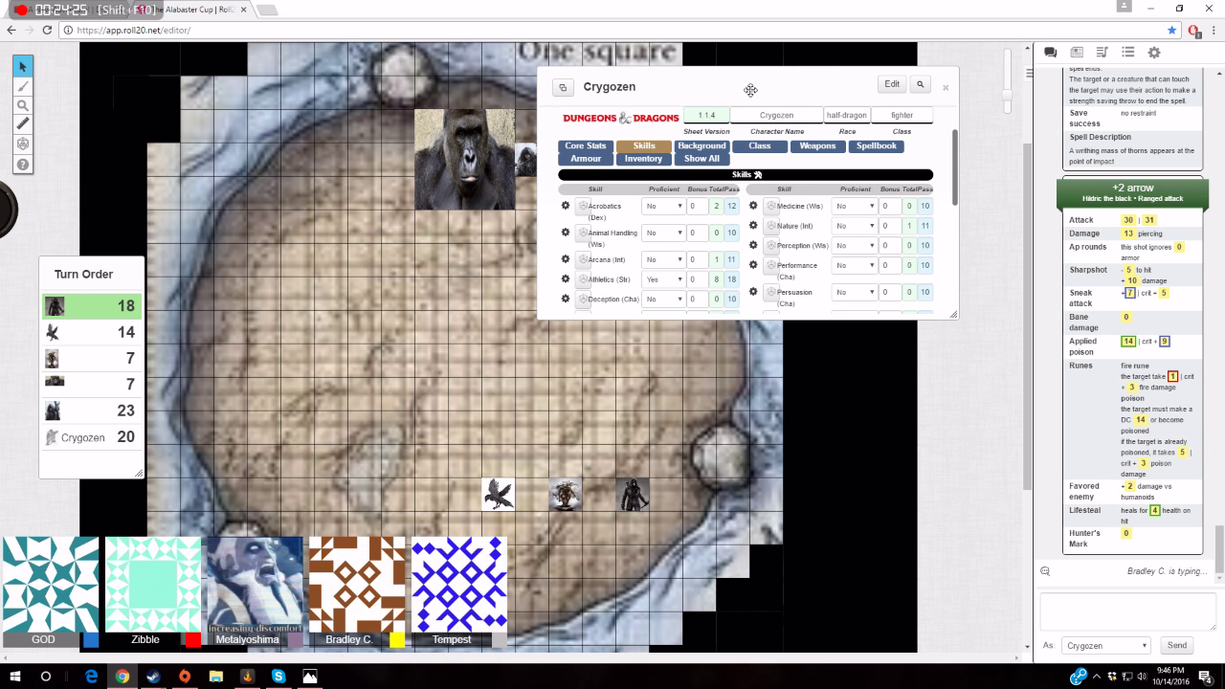
drag(816, 89, 1037, 61)
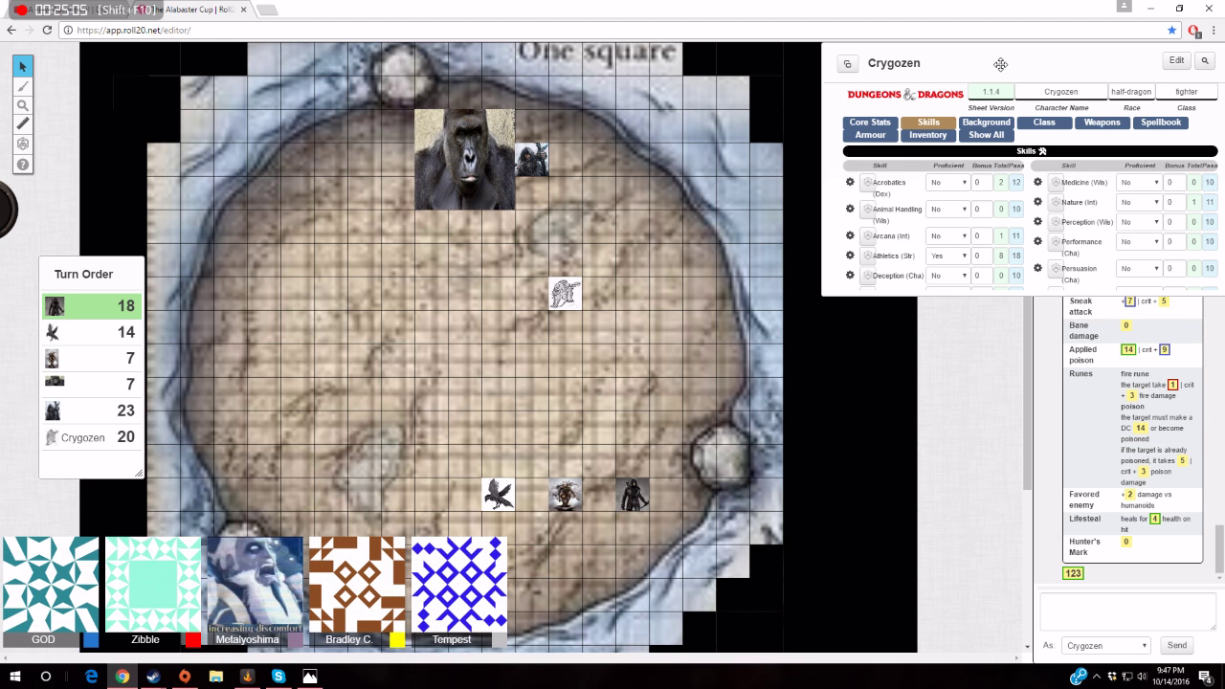
scroll(1139, 434, up, 1)
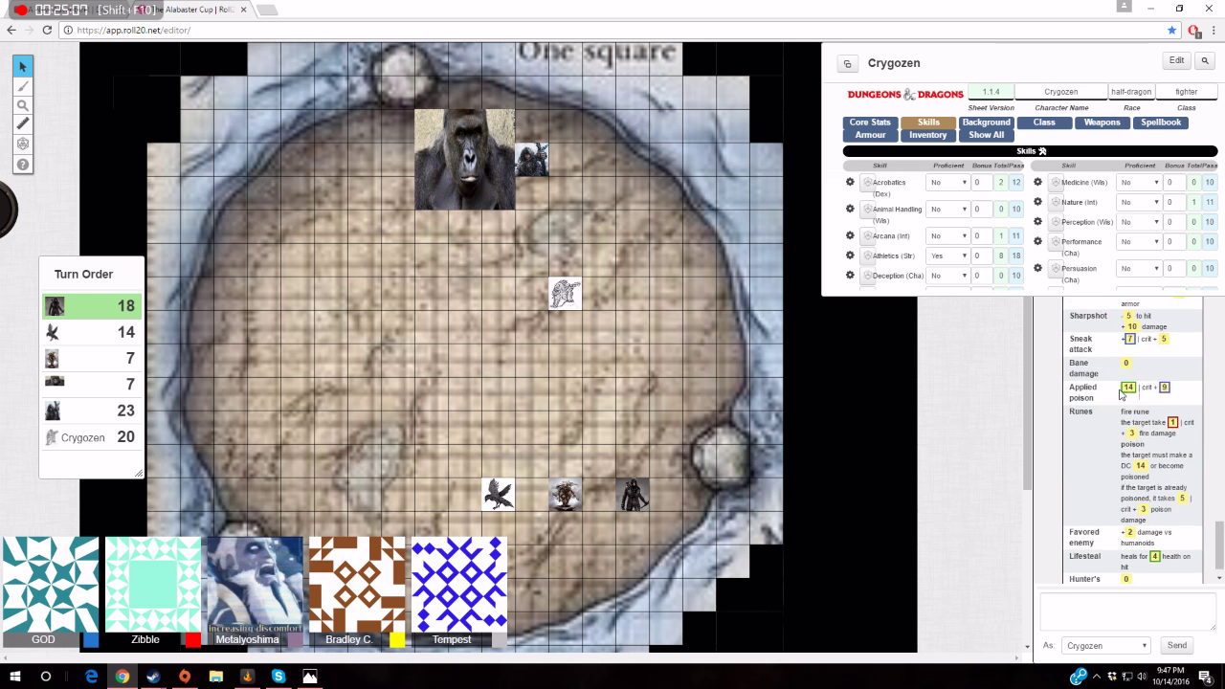
scroll(1139, 433, up, 2)
scroll(1139, 433, down, 1)
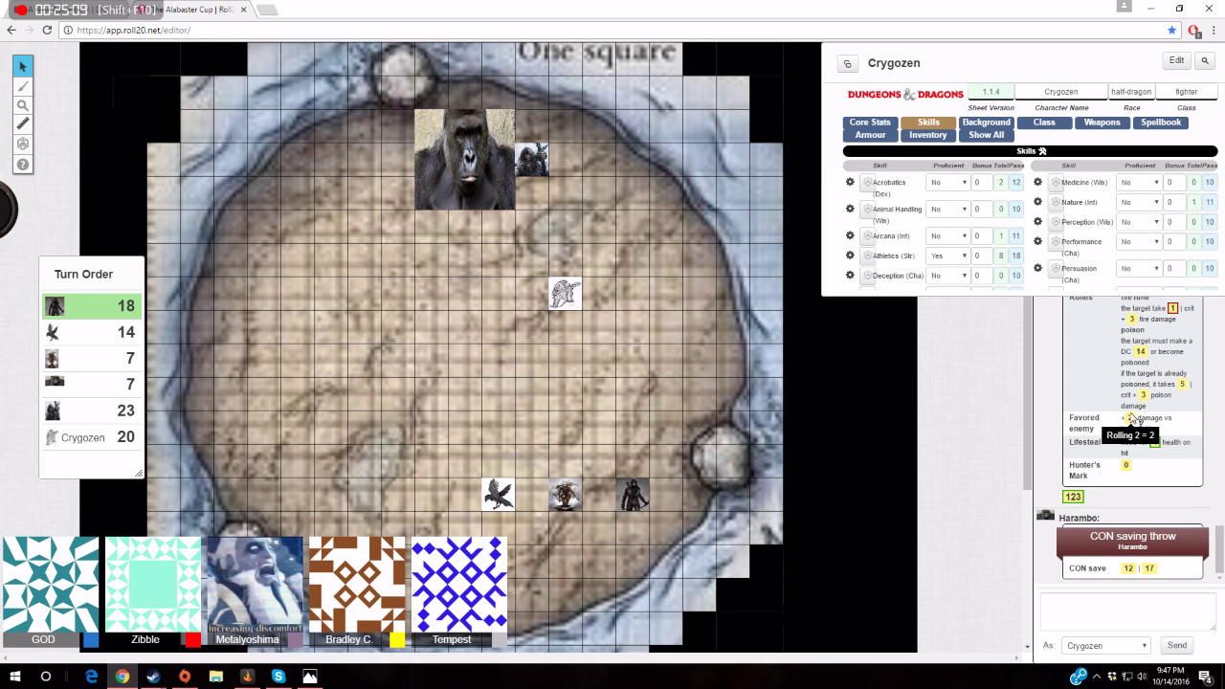
scroll(1134, 426, down, 3)
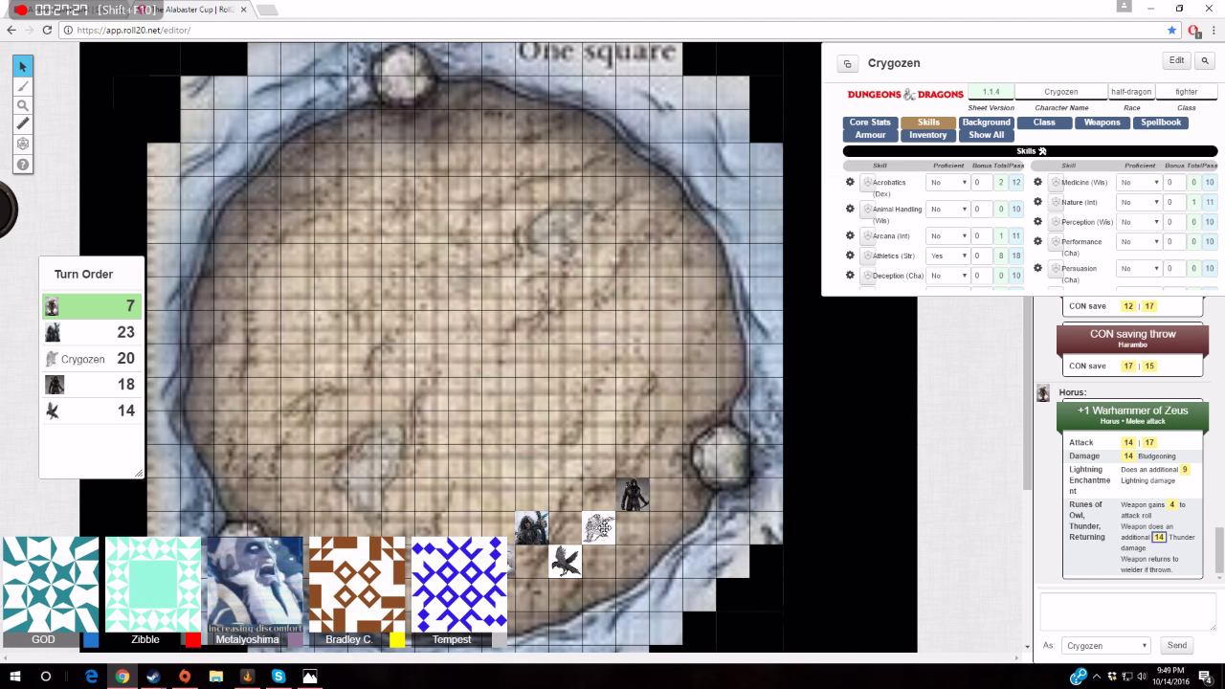
Drag Crygozen's token down beside the party tokens at the arena's bottom edge
mouse_move(598, 527)
mouse_down()
mouse_move(499, 263)
mouse_move(609, 542)
mouse_up()
Deselect the tokens and roll Crygozen's Nature (Int) skill check, getting 6 | 19
click(167, 303)
scroll(1092, 212, down, 1)
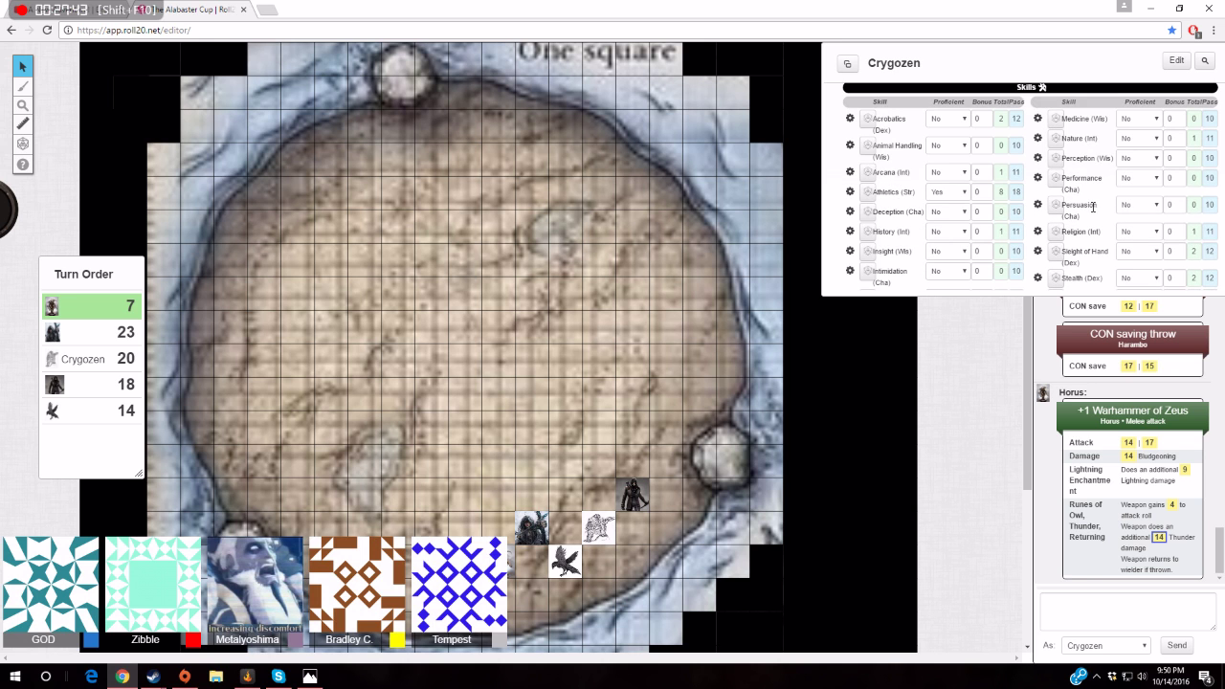
scroll(1092, 212, down, 1)
scroll(1093, 264, up, 1)
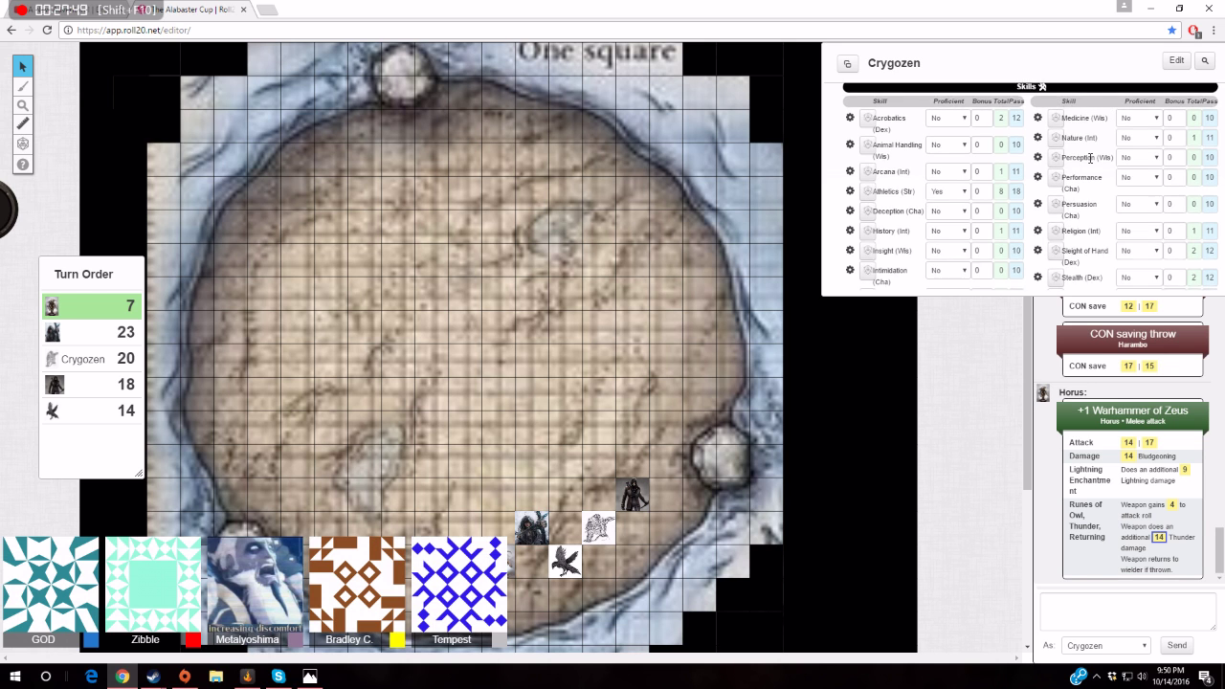
scroll(1091, 173, down, 1)
scroll(1085, 248, up, 1)
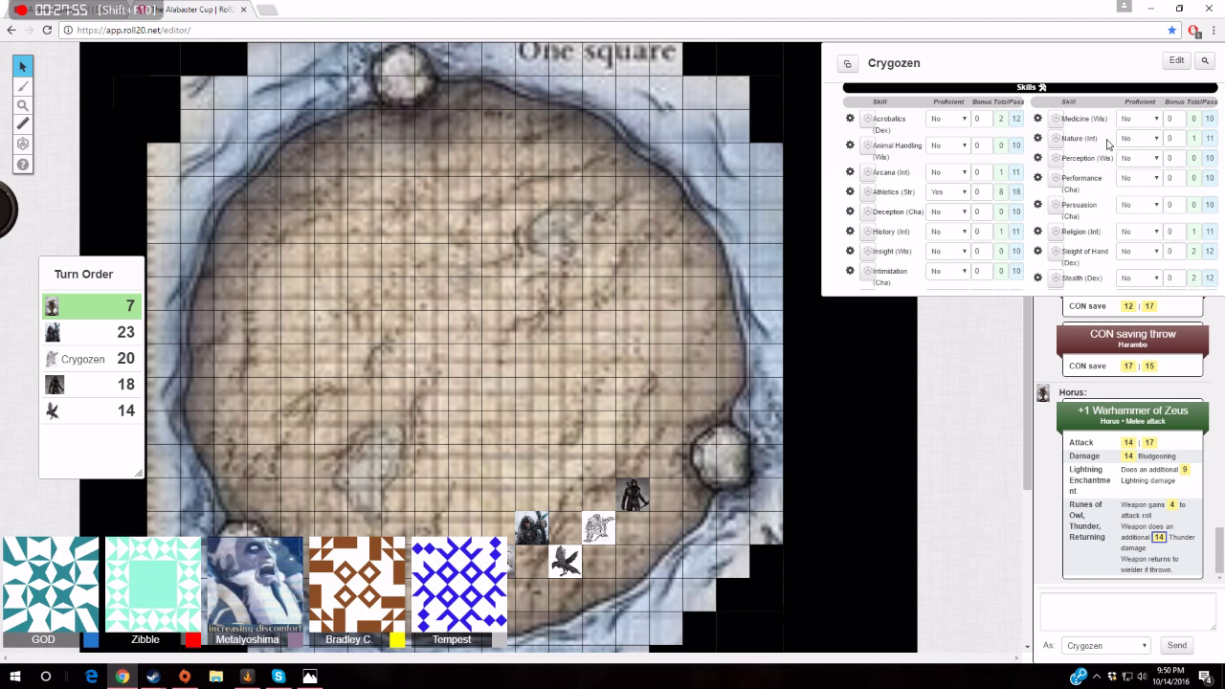
click(1057, 139)
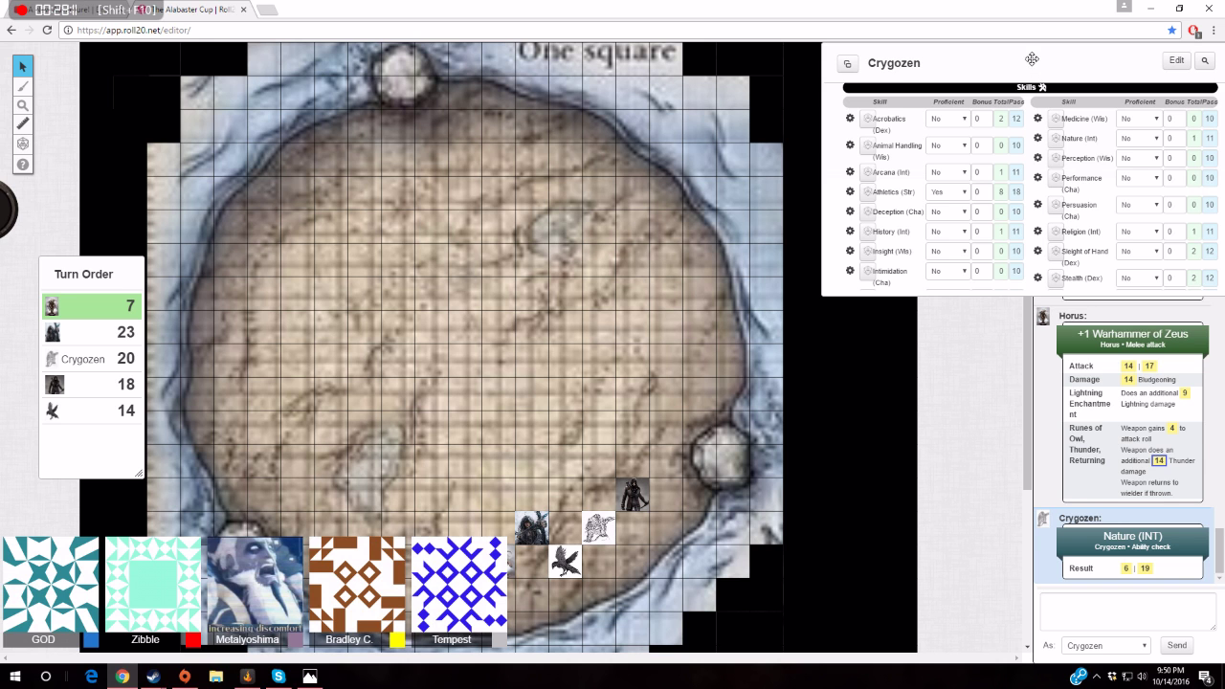
scroll(1051, 236, up, 2)
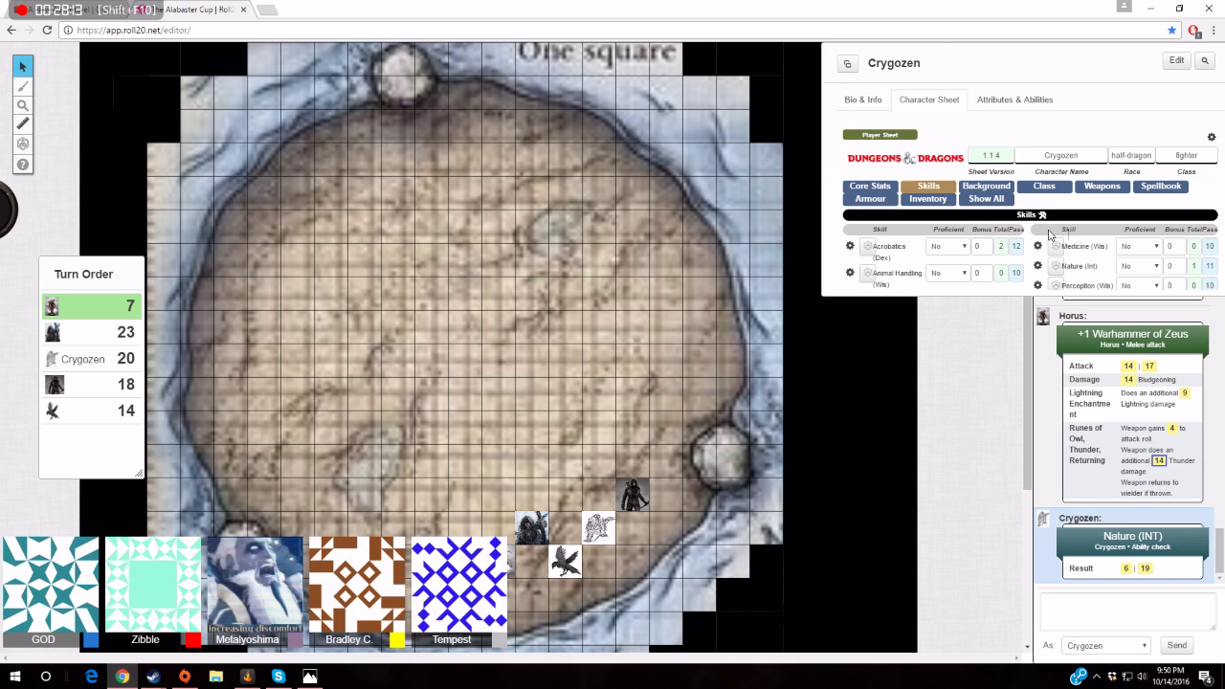
Roll Crygozen's Strength save (11 | 23) from Core Stats, then select the party tokens
click(862, 188)
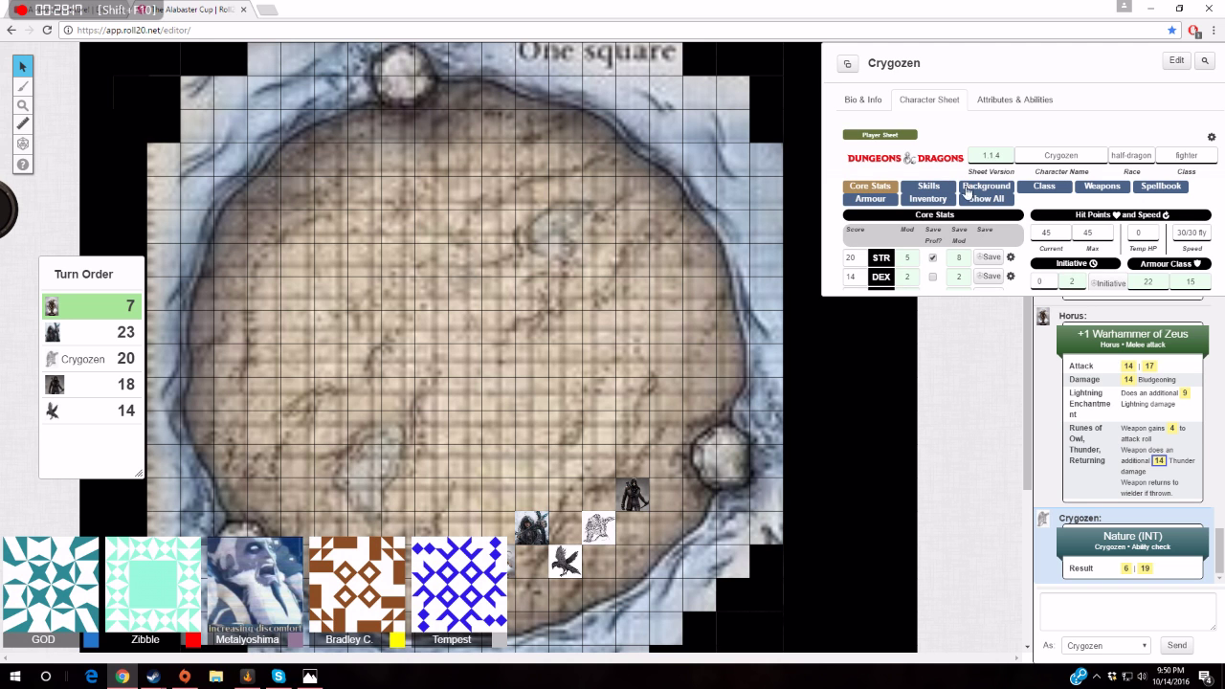
scroll(1000, 242, down, 2)
scroll(1000, 242, down, 1)
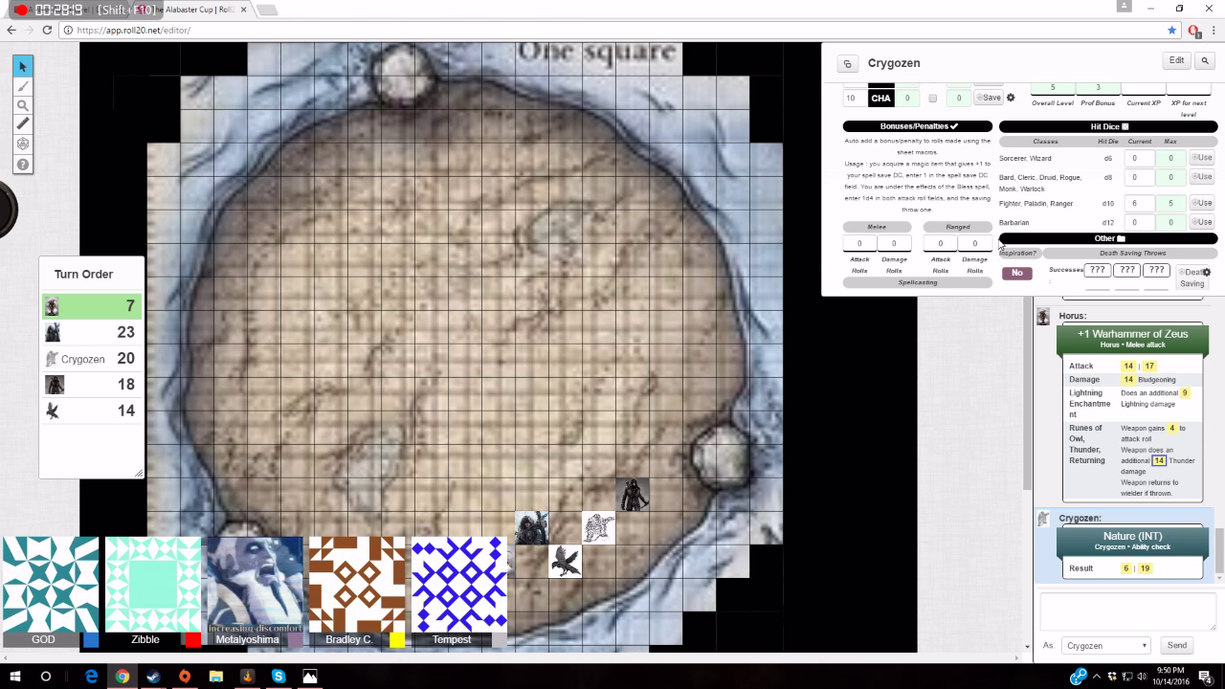
scroll(1000, 244, up, 1)
scroll(1000, 242, up, 2)
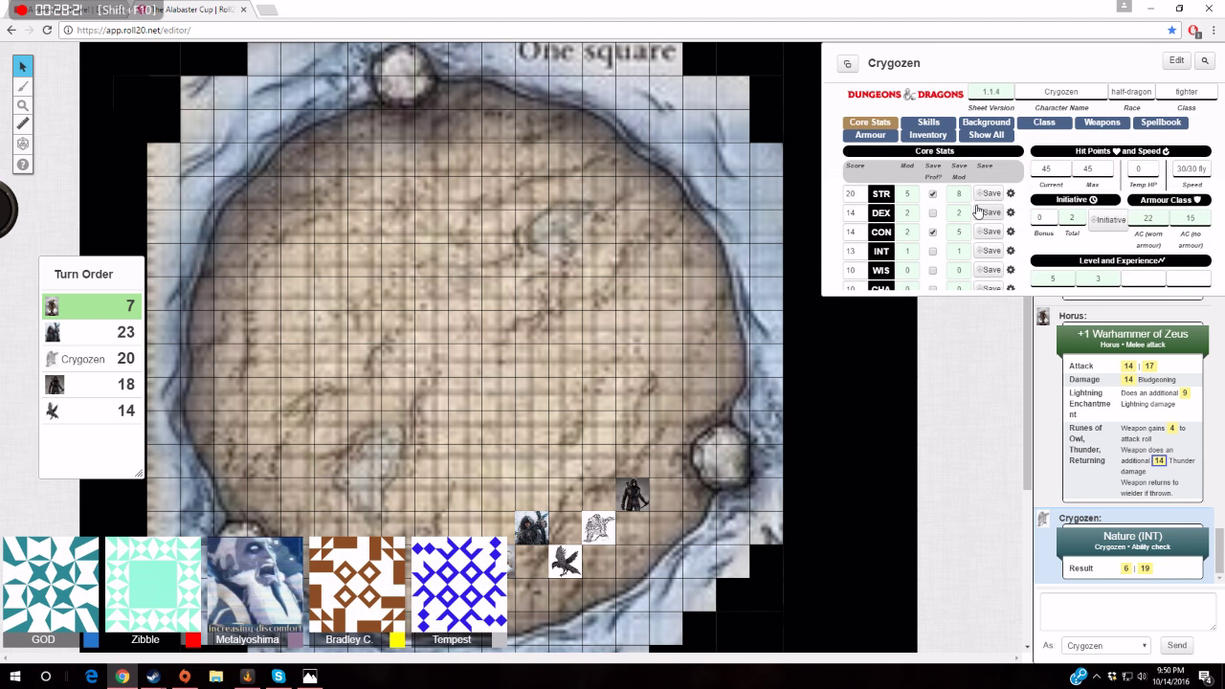
scroll(986, 220, up, 2)
scroll(983, 214, down, 1)
click(988, 194)
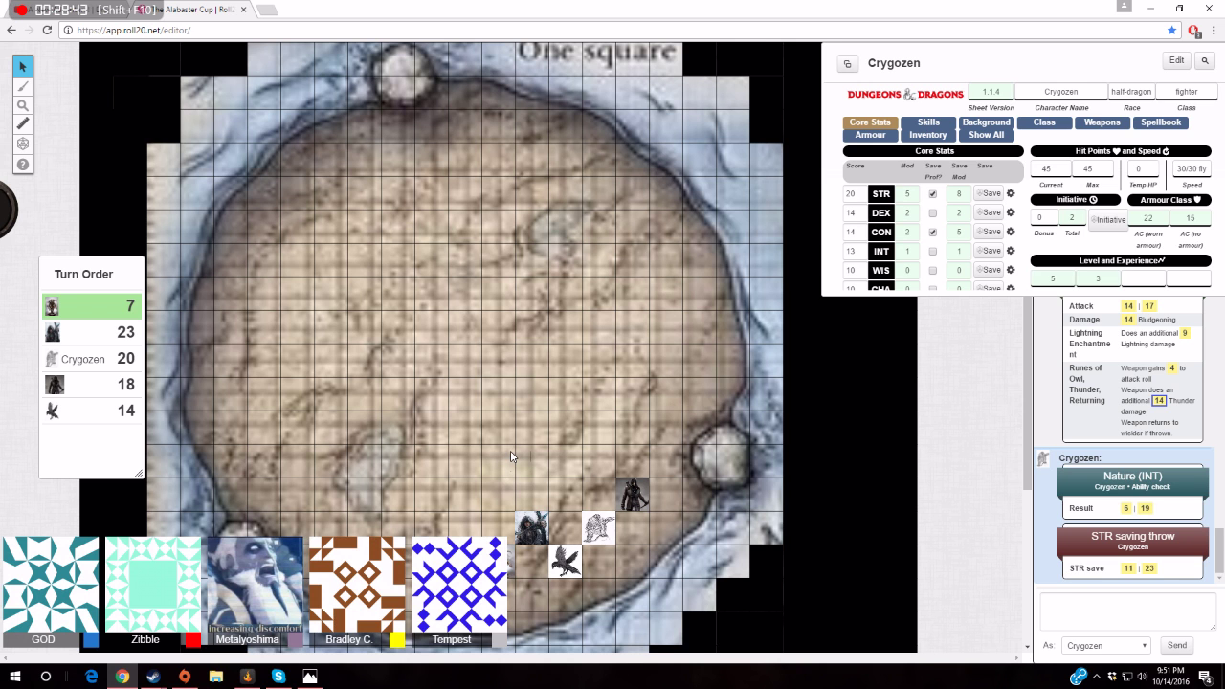
scroll(511, 458, down, 2)
drag(431, 332, 740, 601)
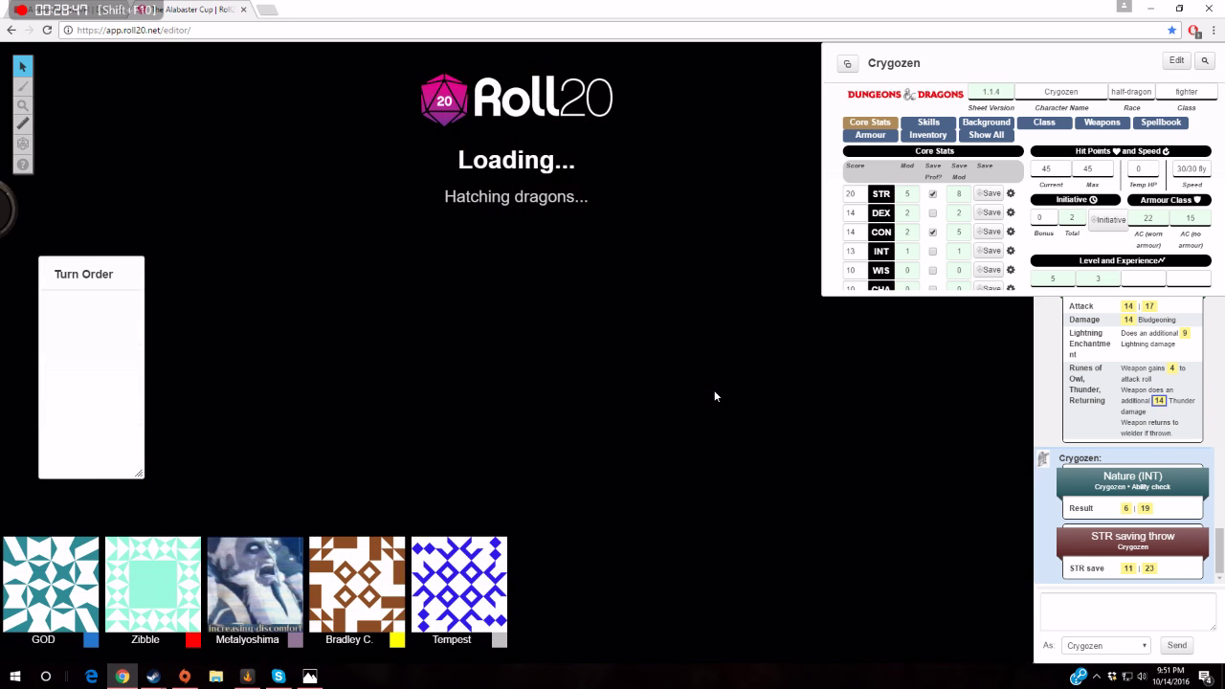
scroll(905, 612, down, 2)
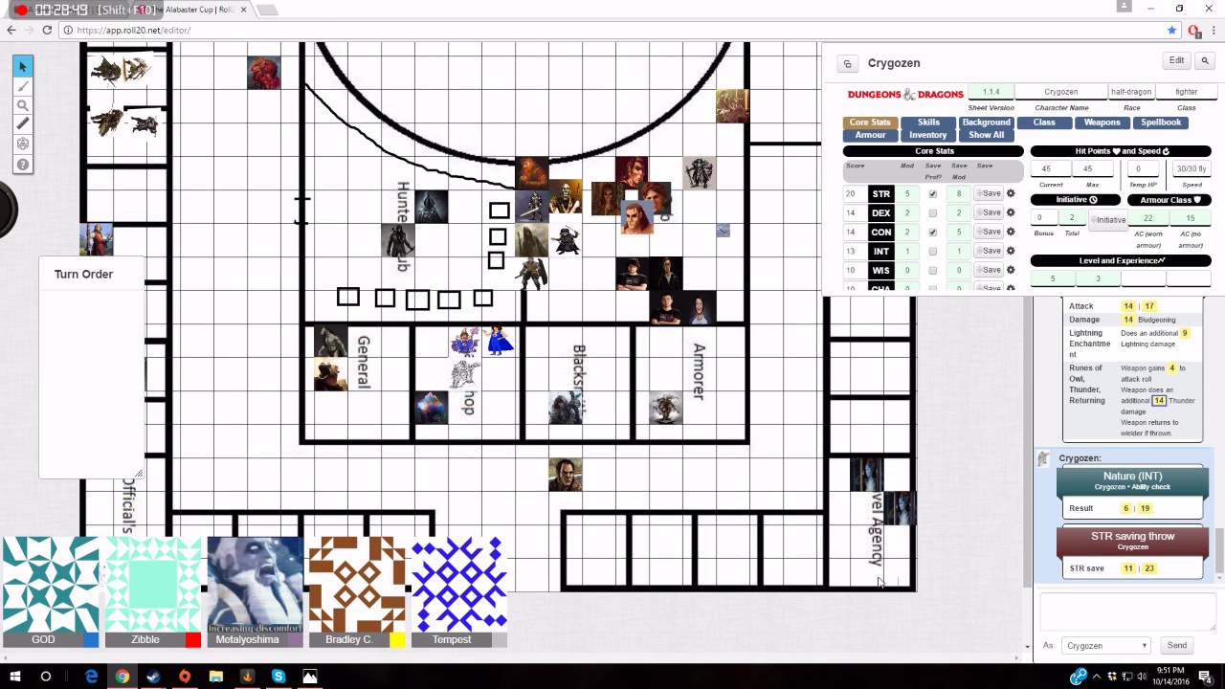
scroll(721, 475, up, 2)
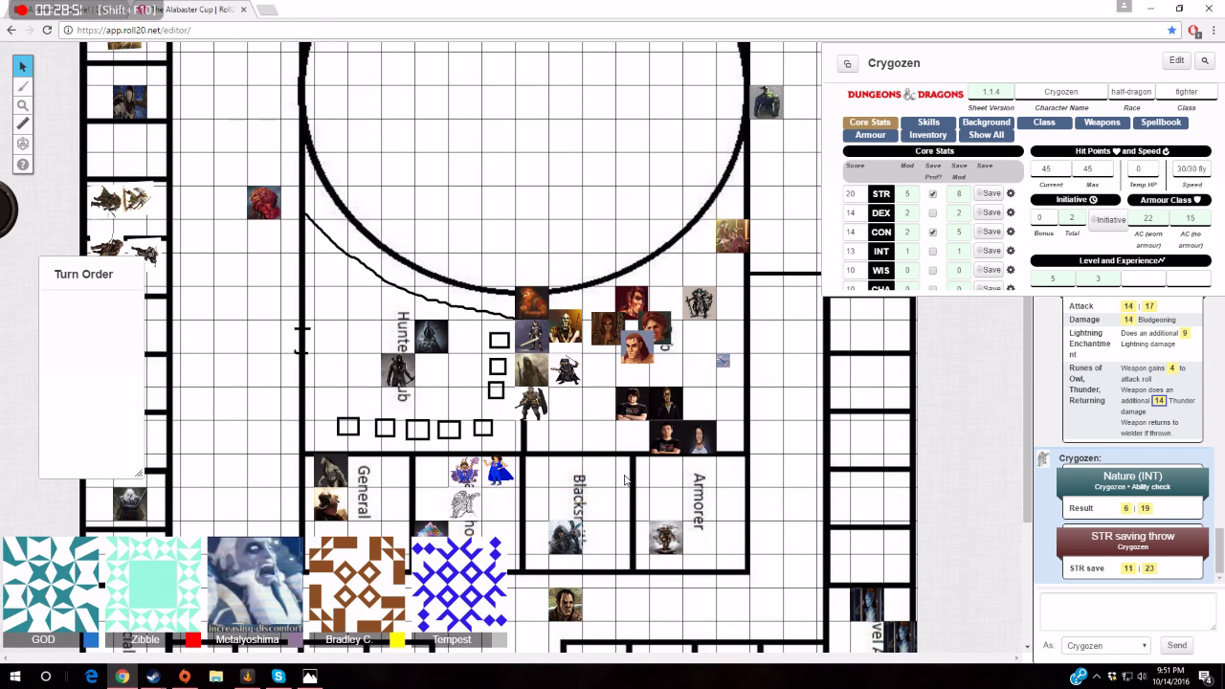
Move Crygozen's token into the town square beside the hunters' club and party
drag(463, 484, 431, 394)
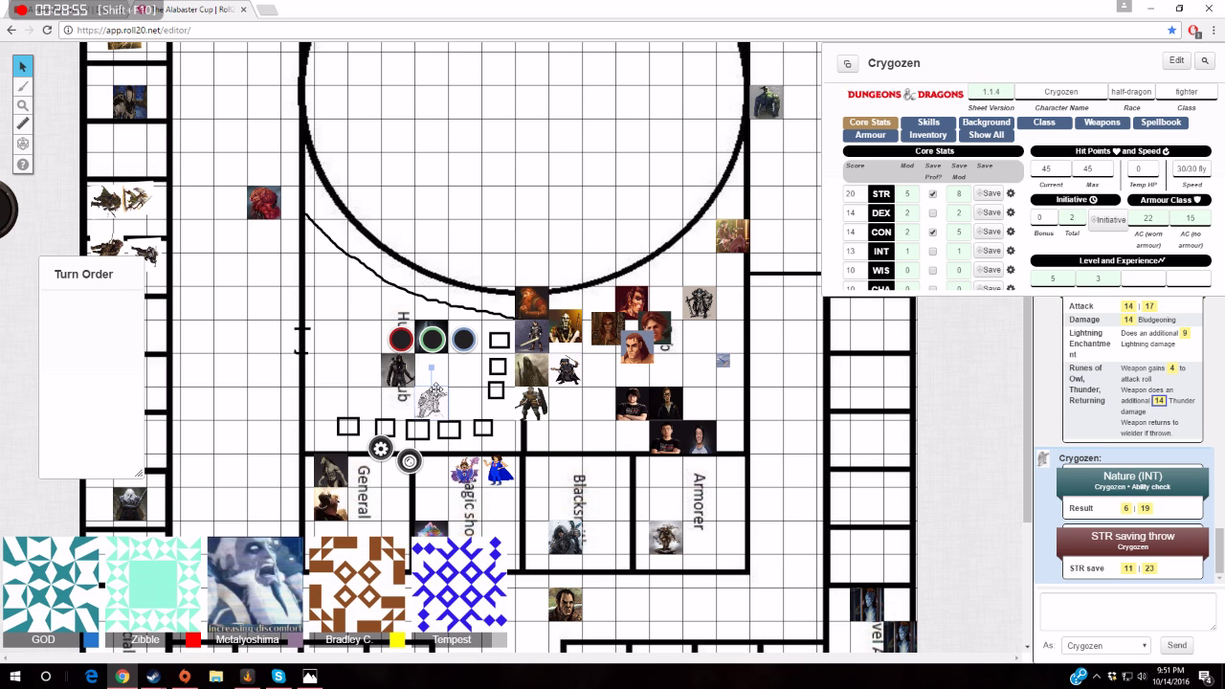
click(436, 385)
drag(431, 404, 430, 372)
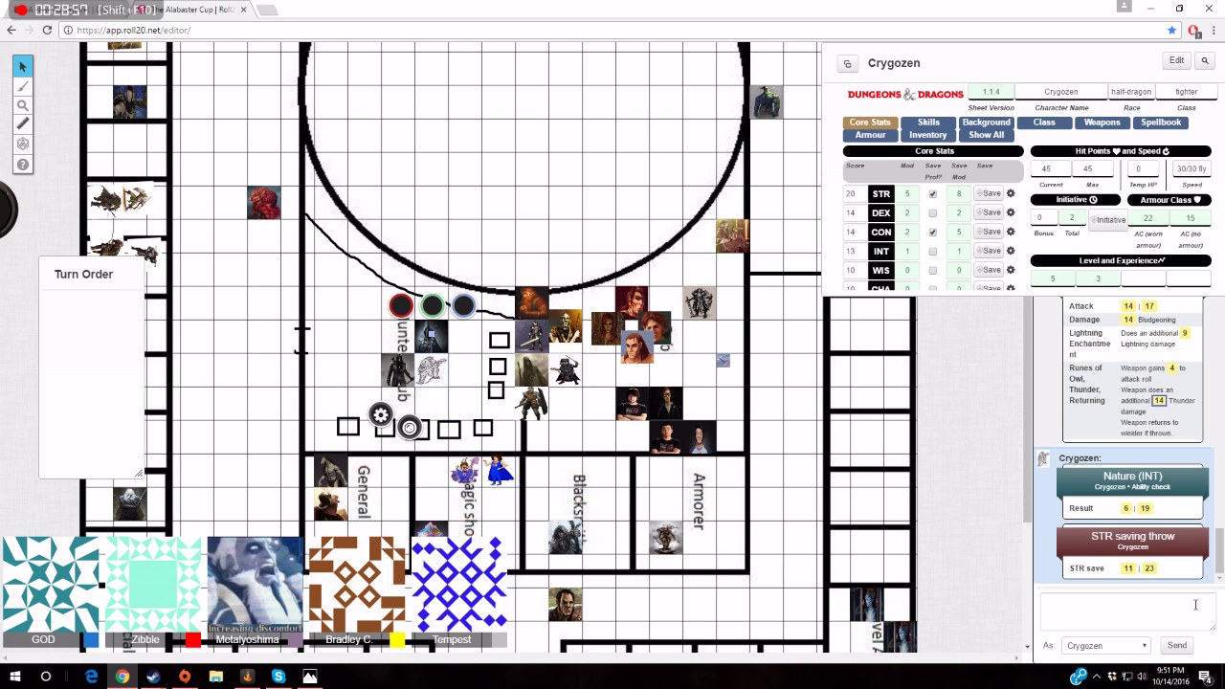
click(1151, 625)
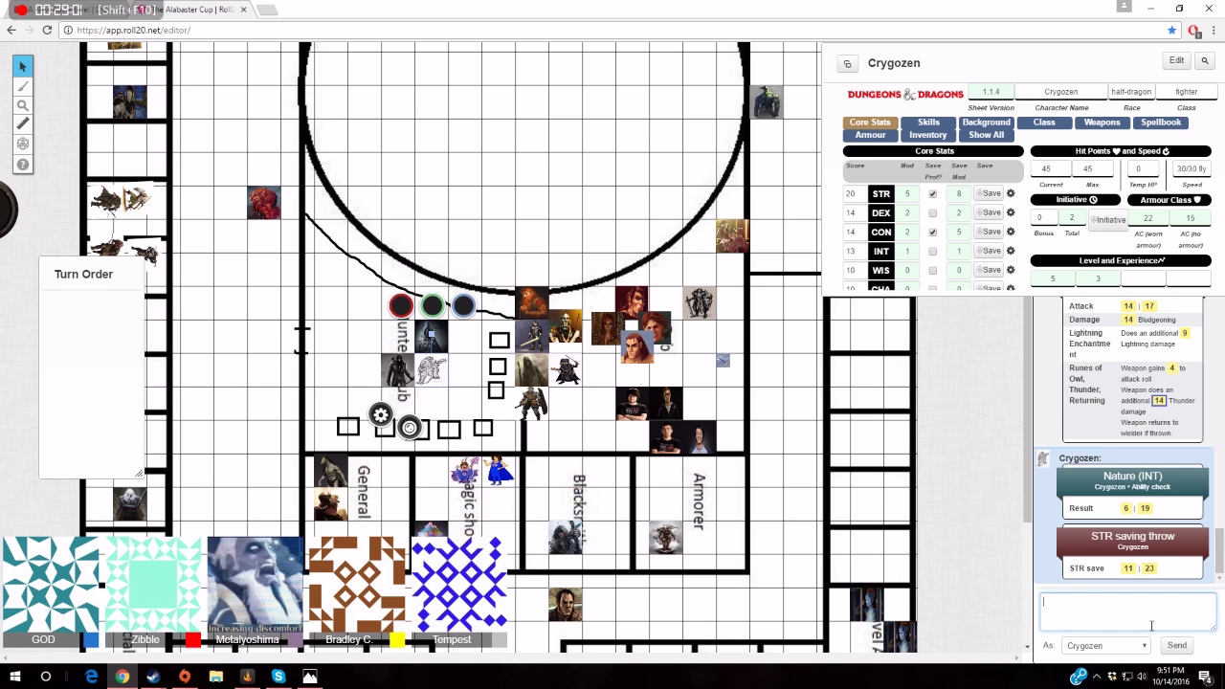
text(Ihave )
text(ano)
text(ther tro)
text(f)
Send the trophy-for-the-wall message, then 'thank you :)' to Sofi, fixing typos
key(BackSpace)
key(BackSpace)
key(BackSpace)
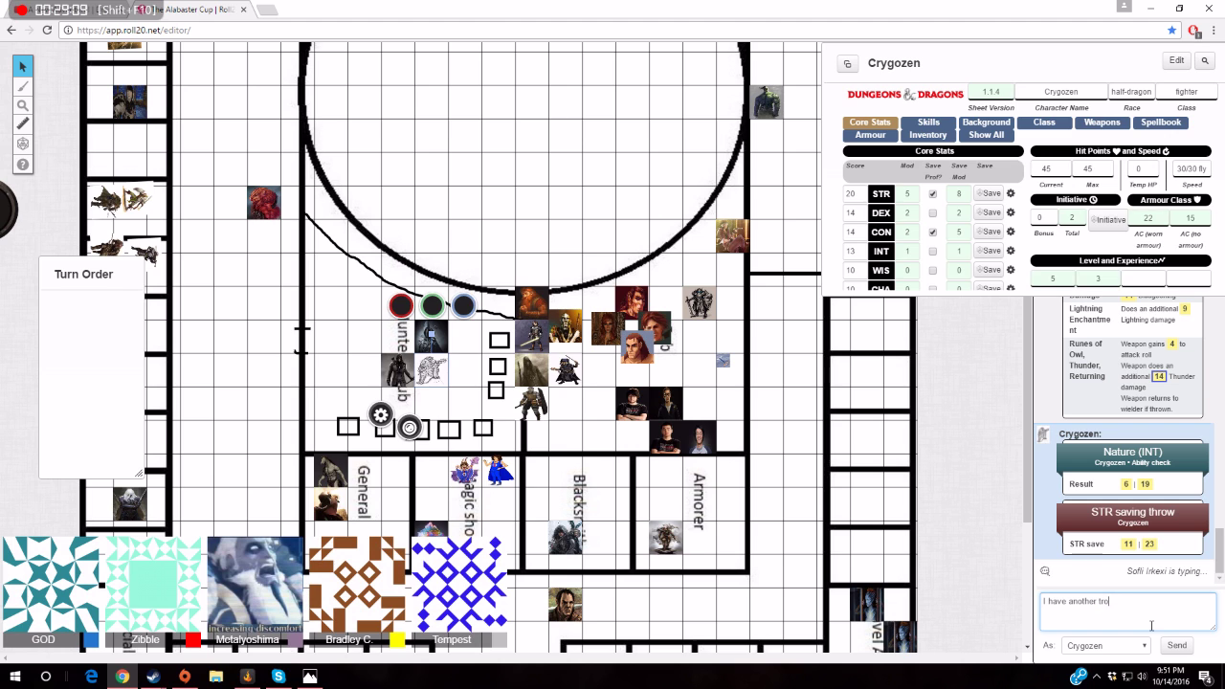
text(h)
text(y)
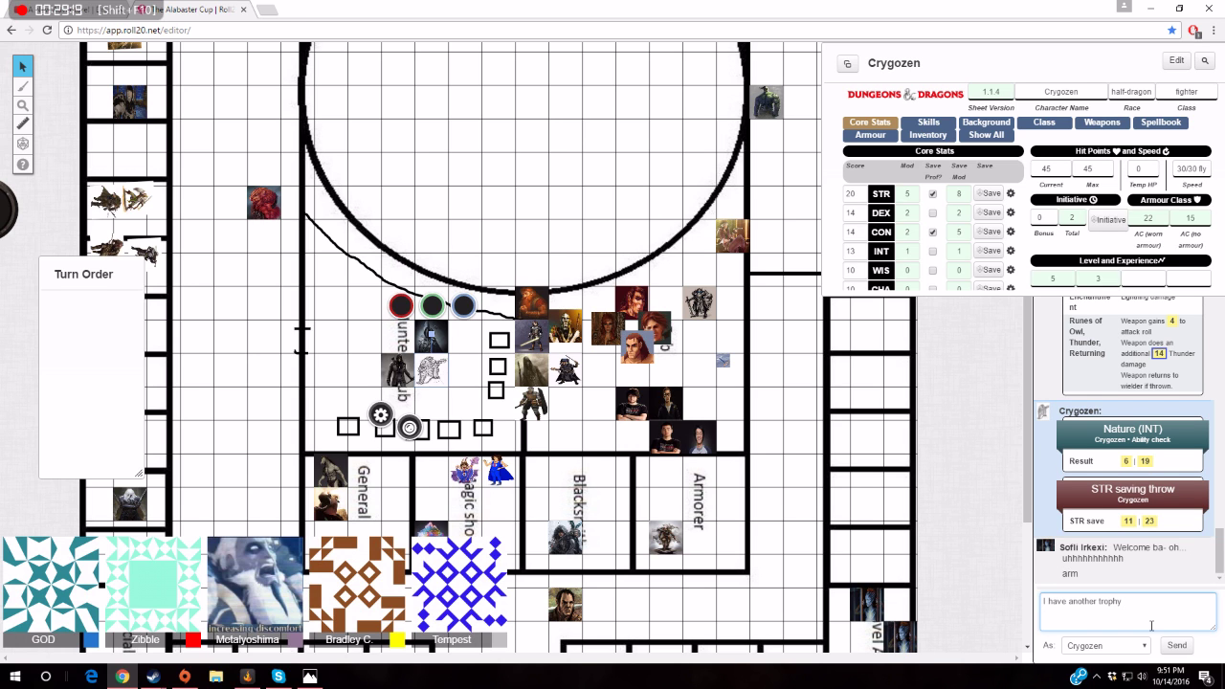
text(o)
key(BackSpace)
text(or t)
text(he wall)
key(Return)
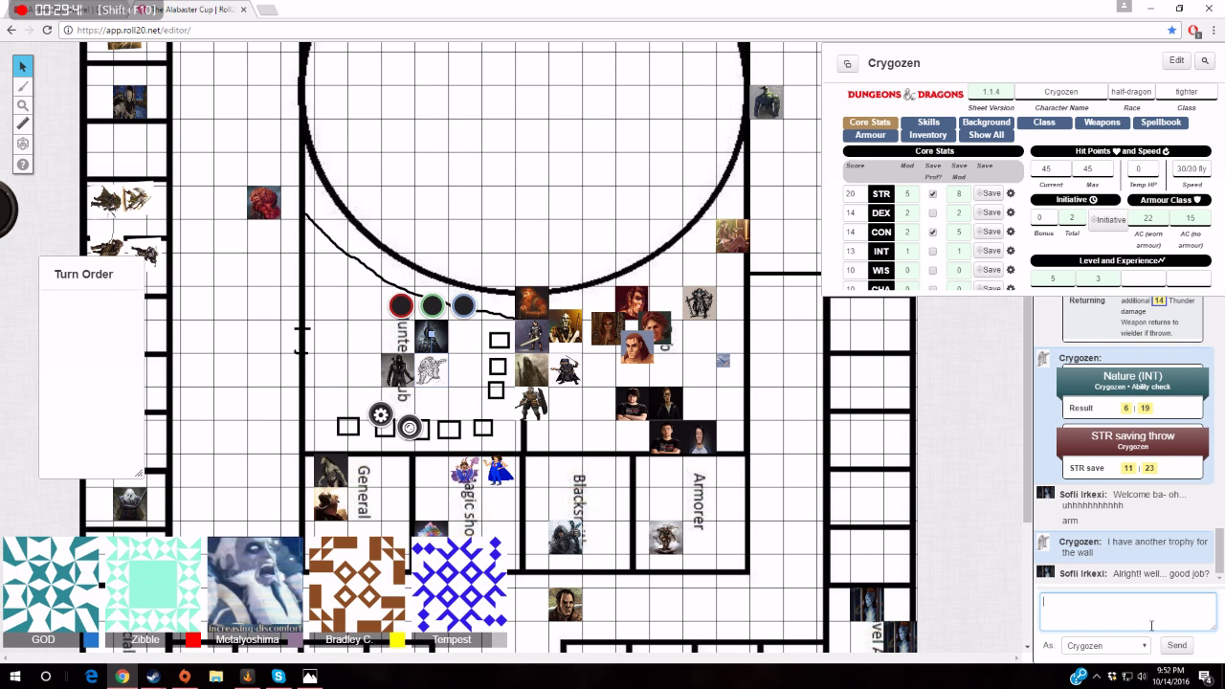
text(yth)
key(BackSpace)
key(BackSpace)
key(BackSpace)
text(thank)
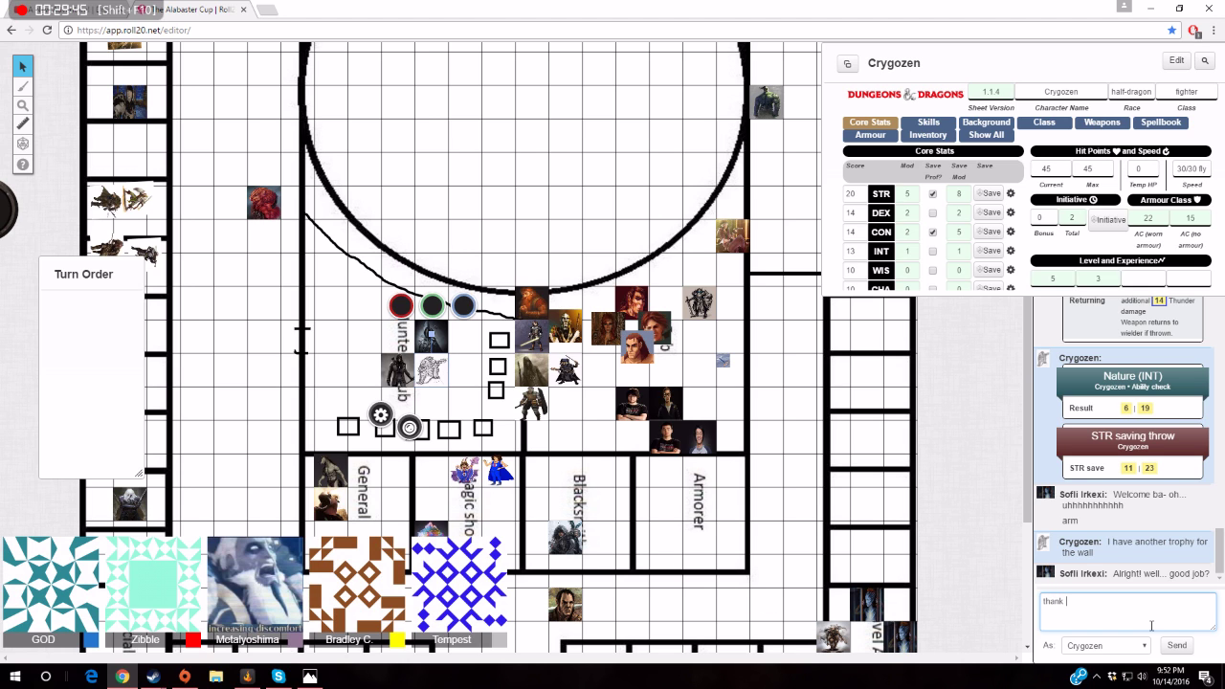
text( you)
text( :))
key(Return)
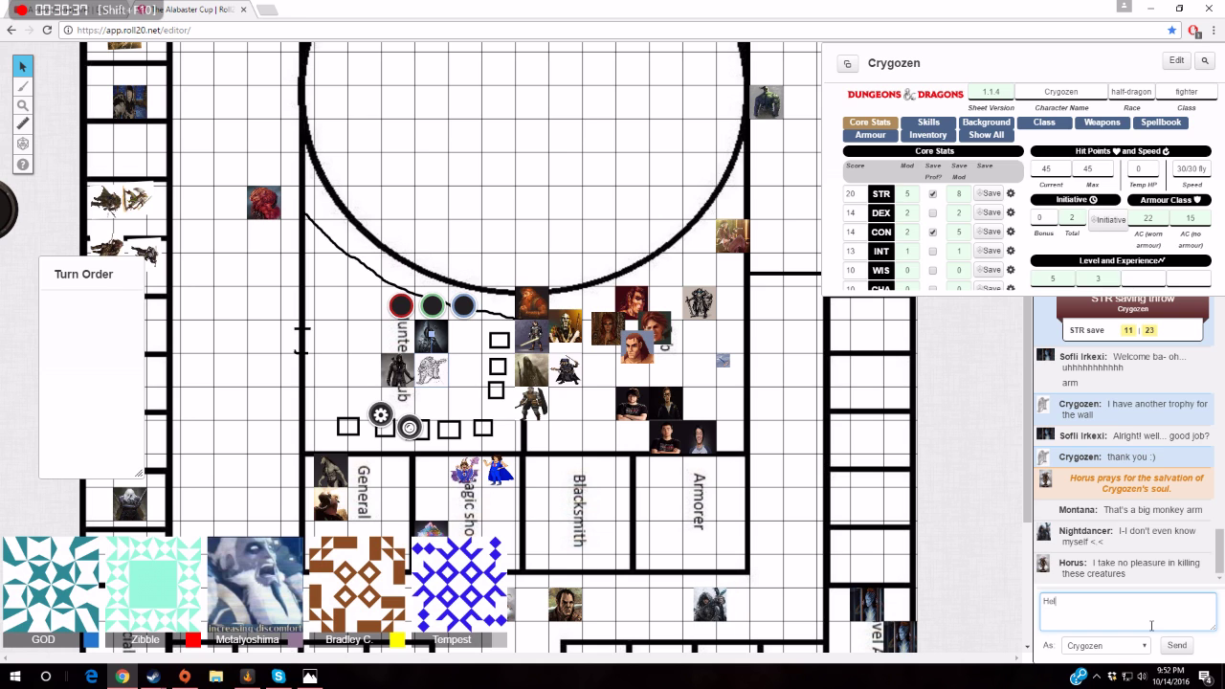
text(Hello)
Send 'Hello' and 'I have a new trophy for the trophy wall montana' to chat
key(Return)
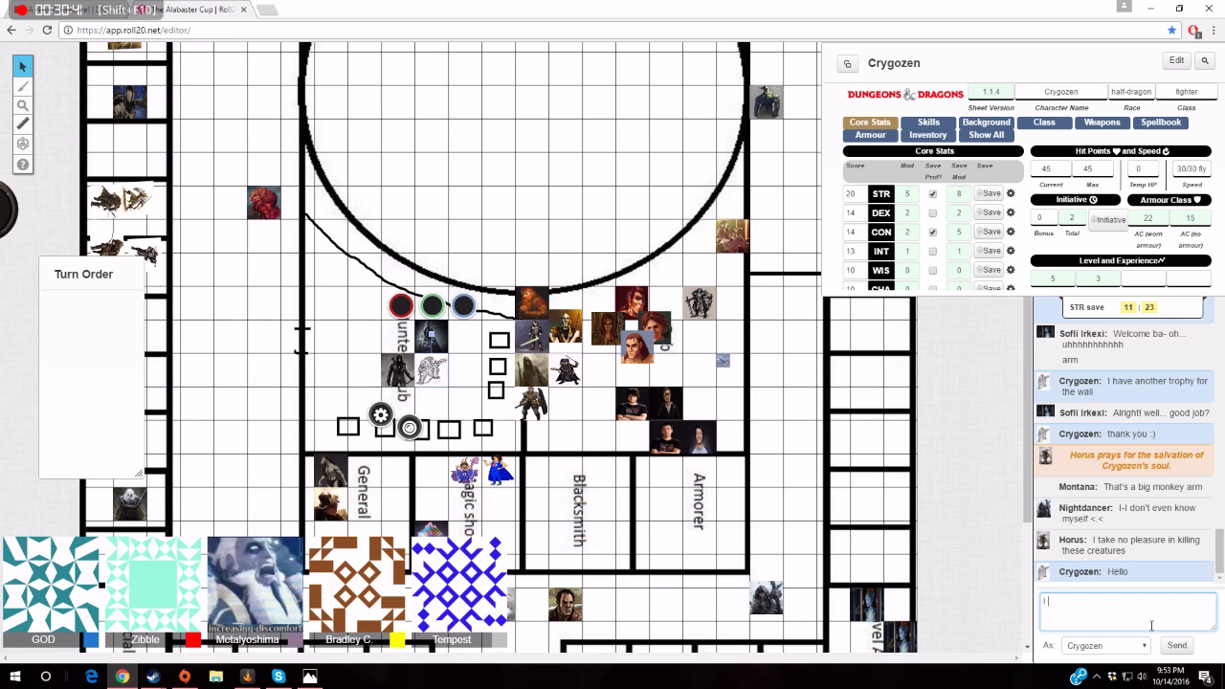
text(I have)
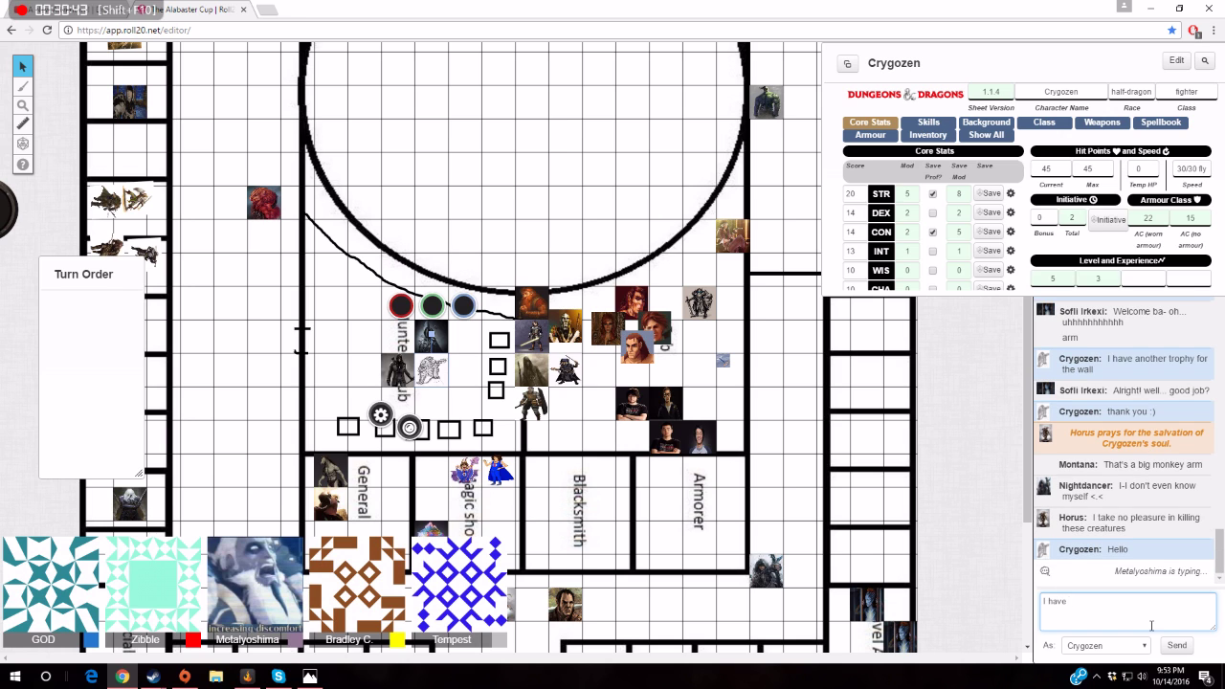
text( a n)
text(ew t)
text(rophy )
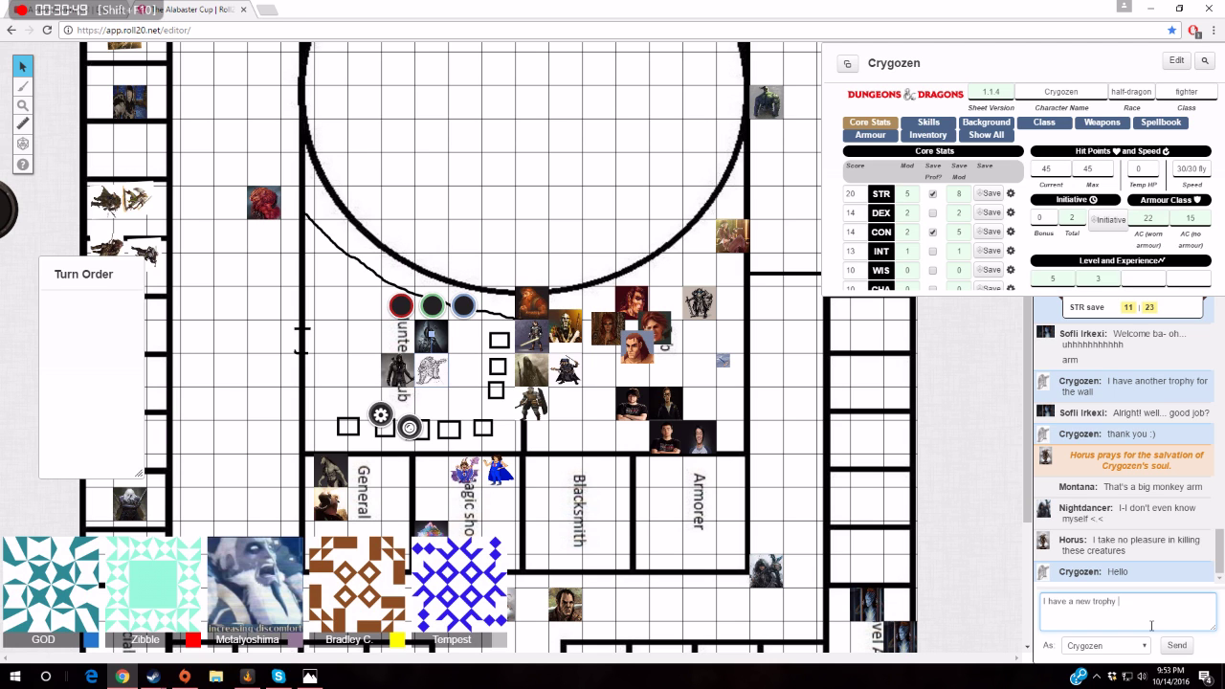
text(for)
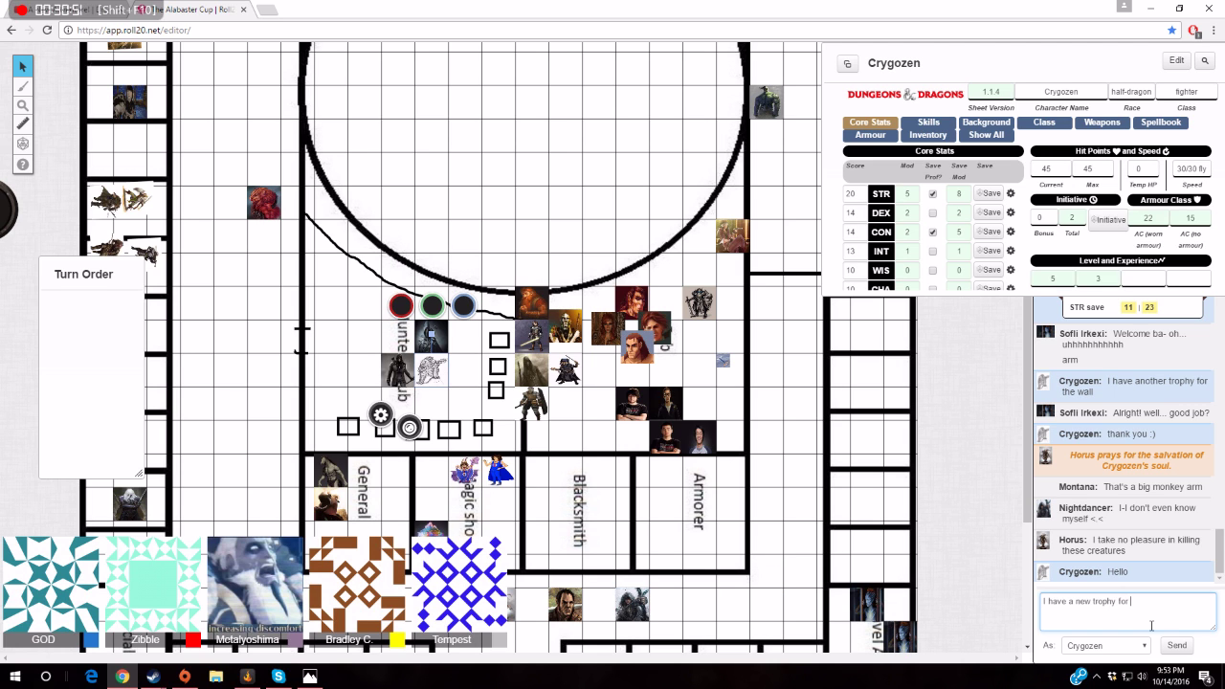
text( the tr)
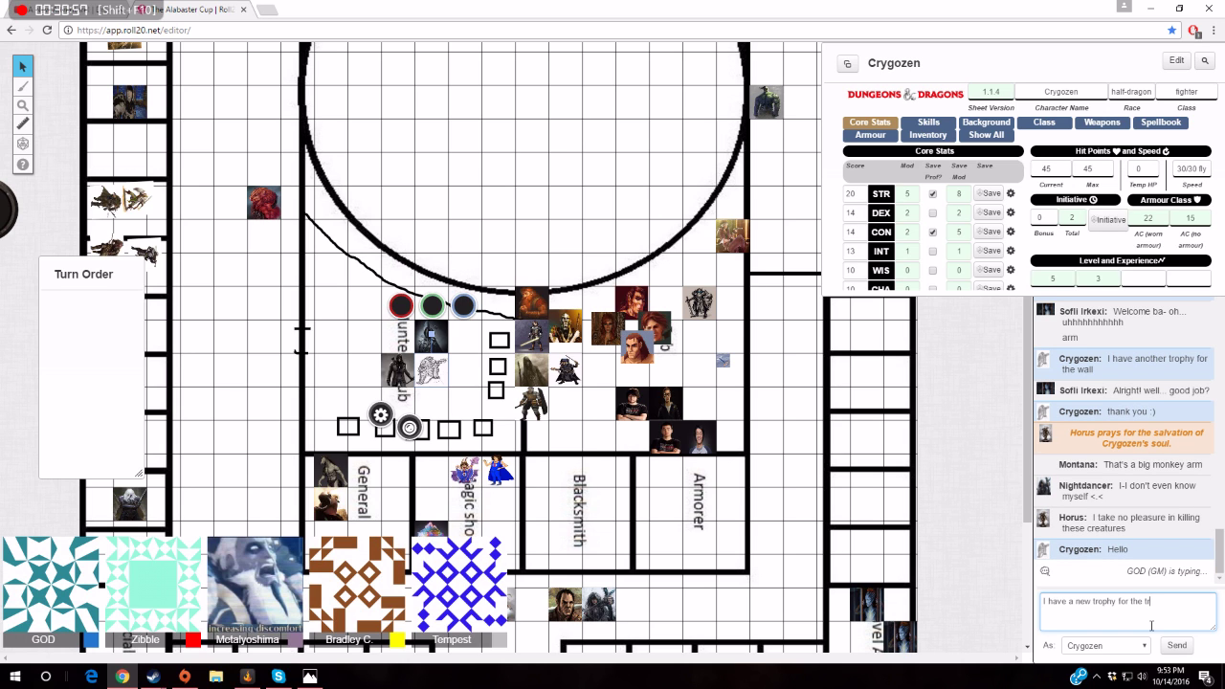
text(ophy w)
text(all mon)
text(tana)
key(Return)
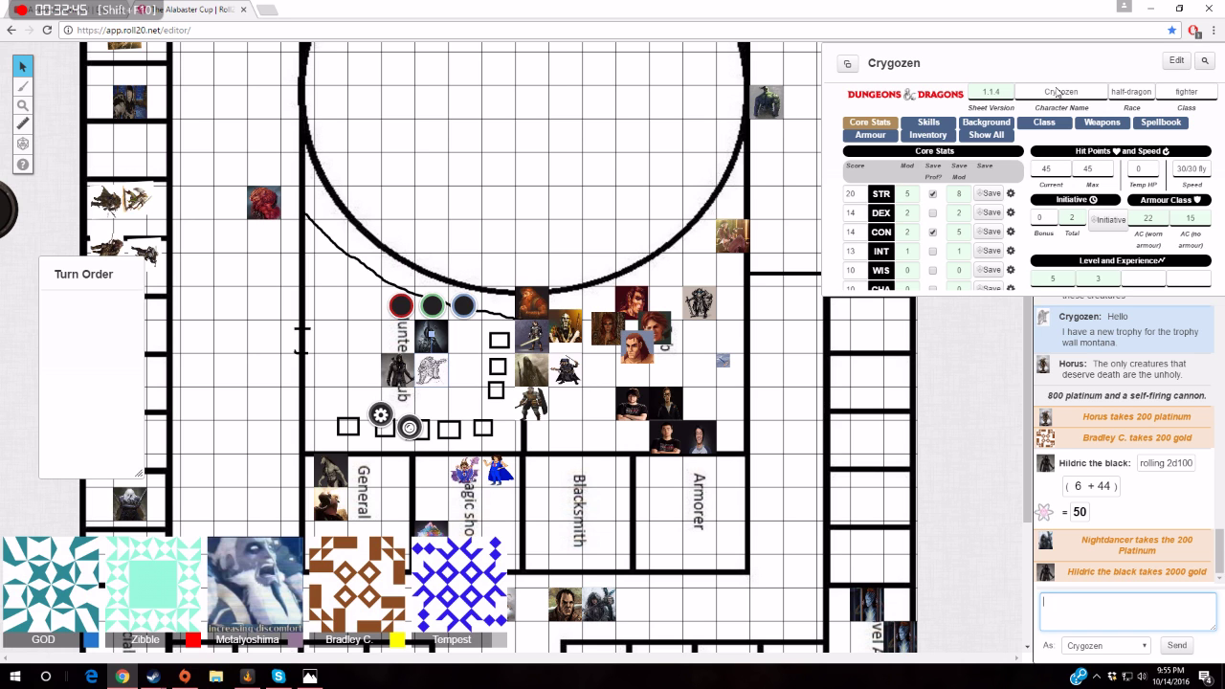
Change Crygozen's Inventory platinum from 400 to 600, making a 9000 coin total
click(938, 135)
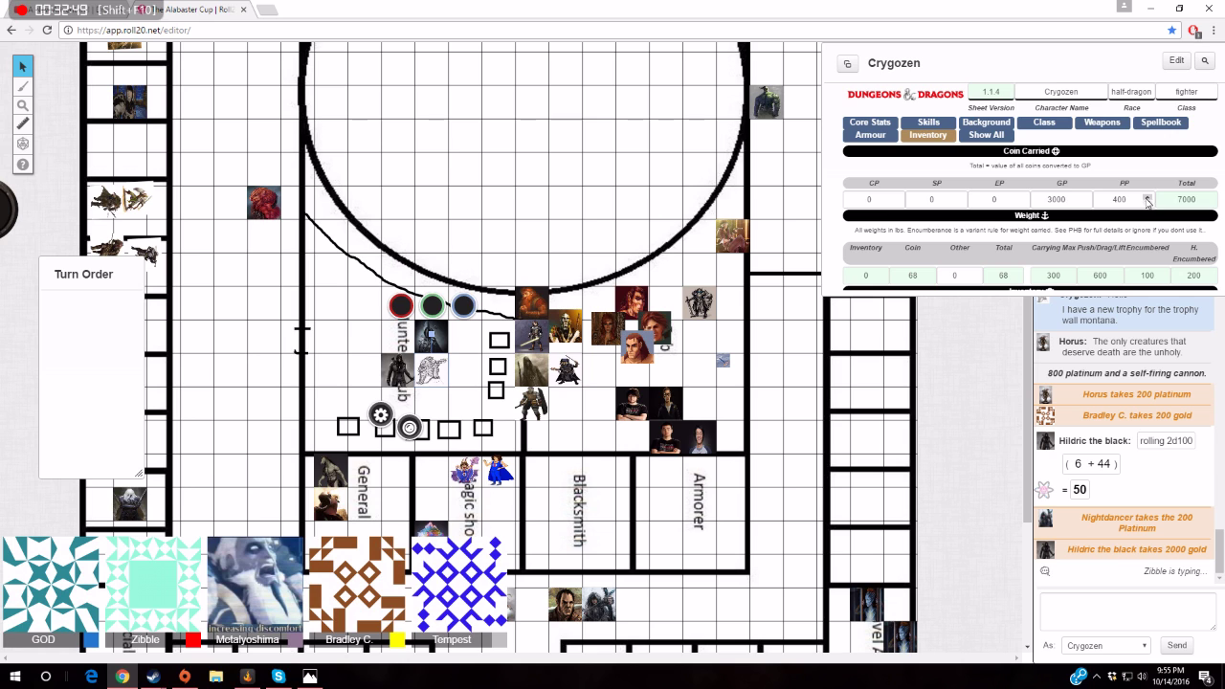
click(1147, 200)
key(BackSpace)
text(6)
click(1133, 165)
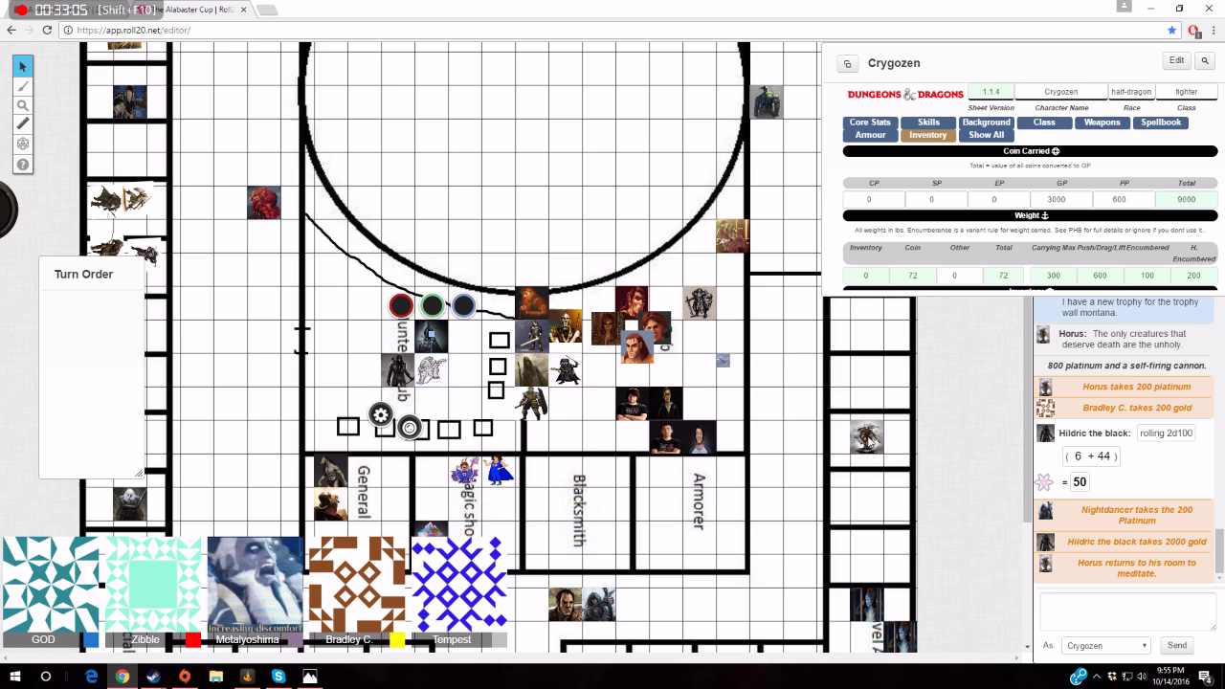
click(1121, 603)
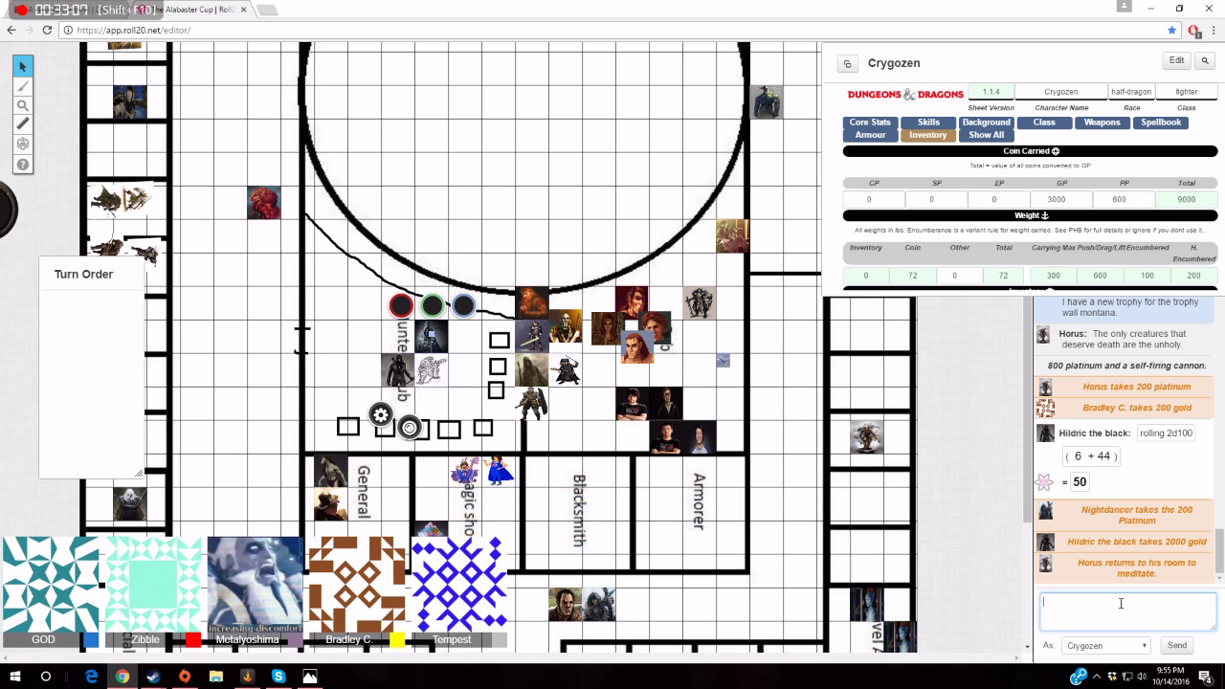